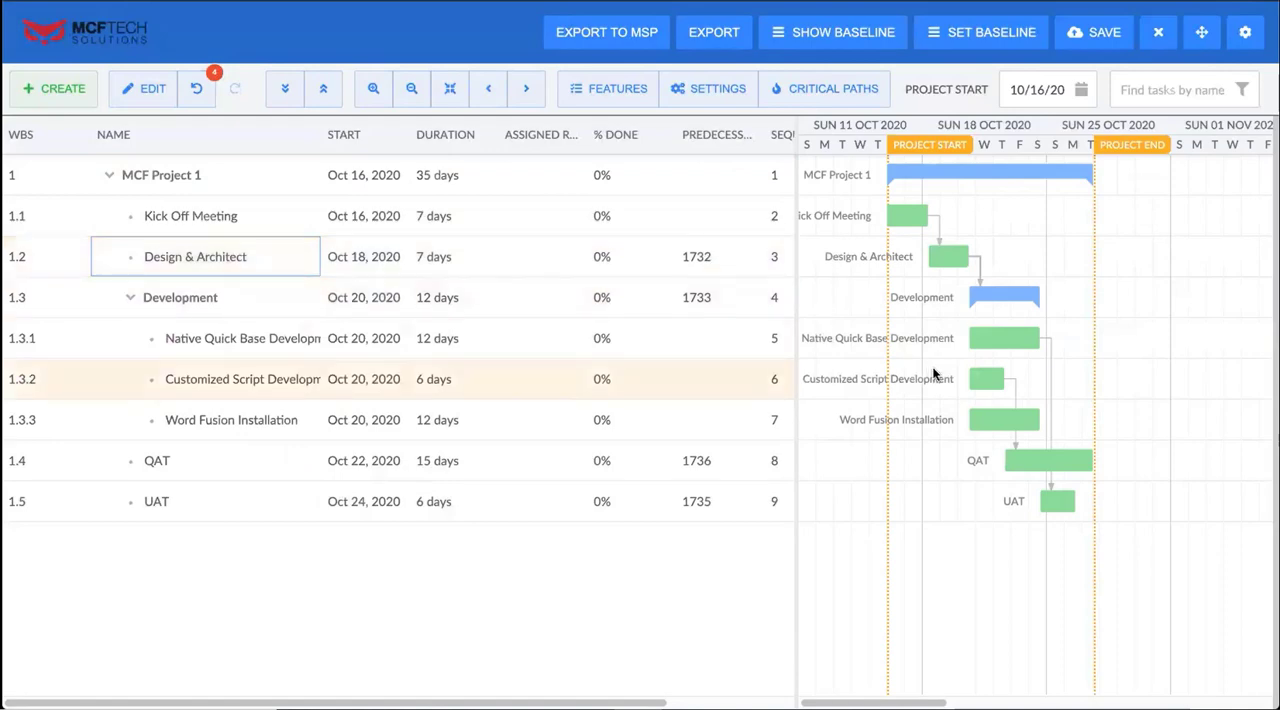
Add a task directly below Kick Off Meeting and name it "New Task"
{"action": "mouse_move", "coordinate": [988, 379]}
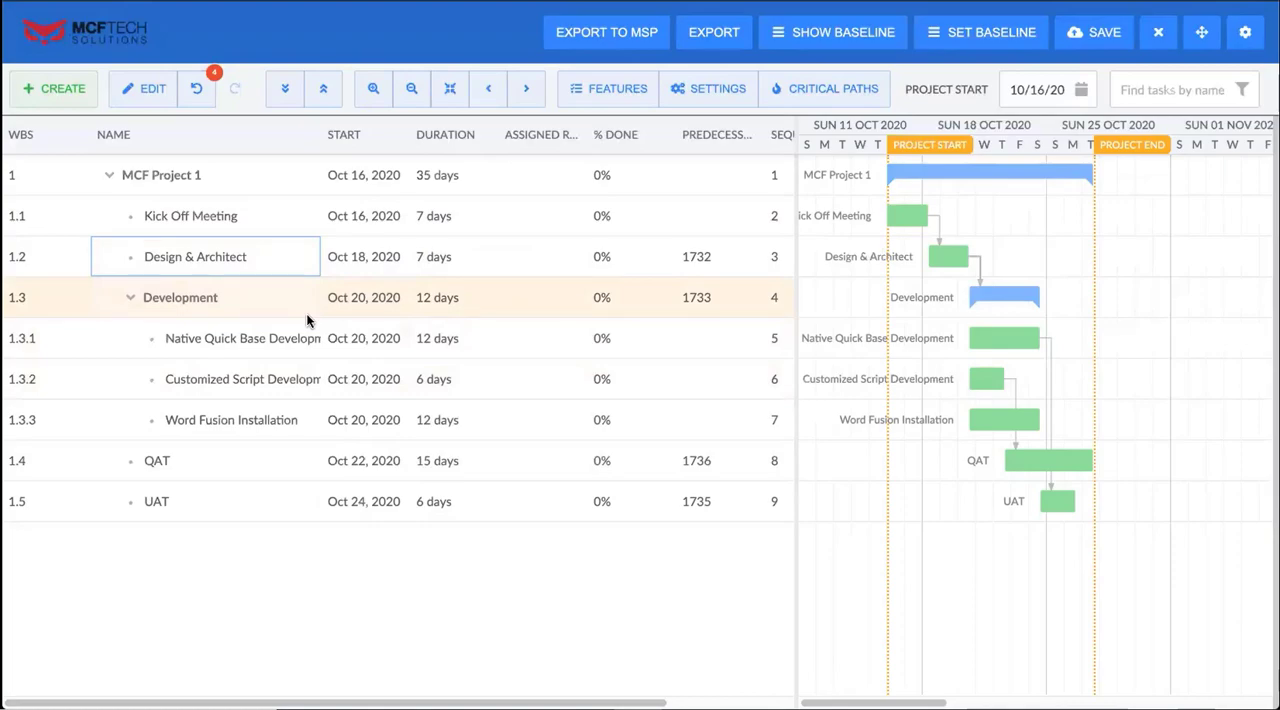
{"action": "right_click", "coordinate": [216, 224]}
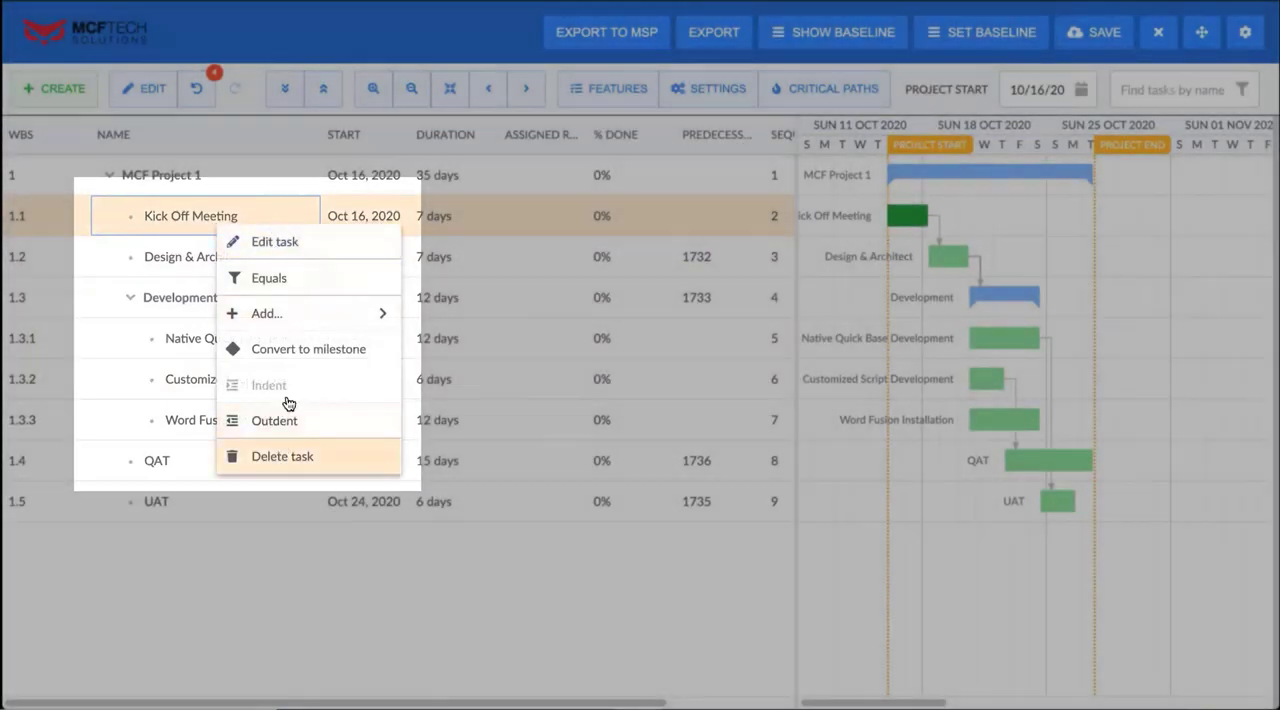
{"action": "mouse_move", "coordinate": [306, 314]}
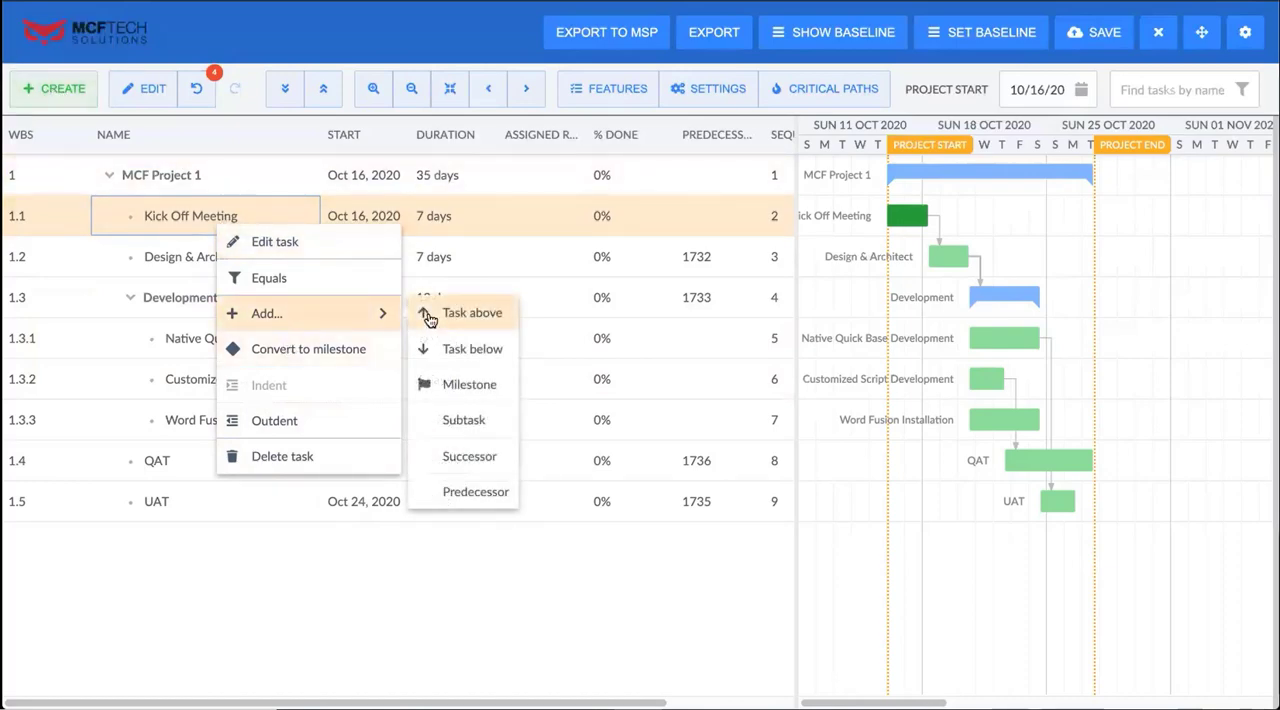
{"action": "left_click", "coordinate": [472, 349]}
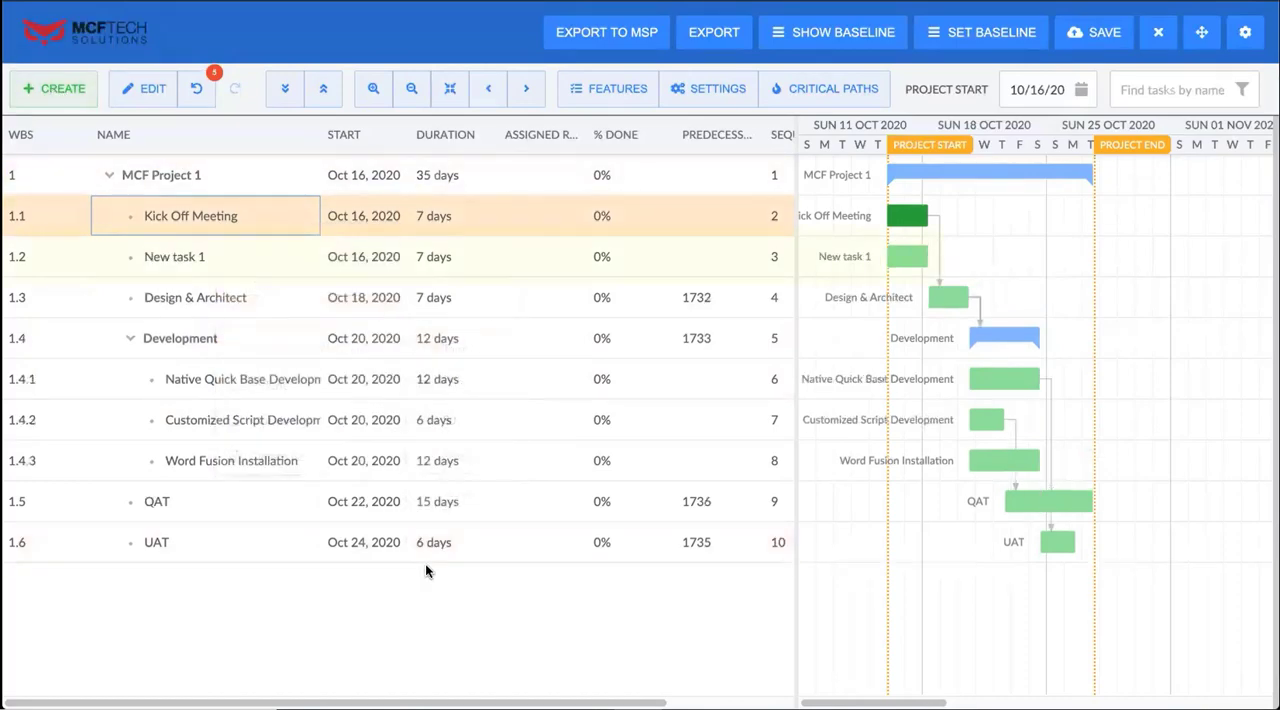
{"action": "double_click", "coordinate": [178, 256]}
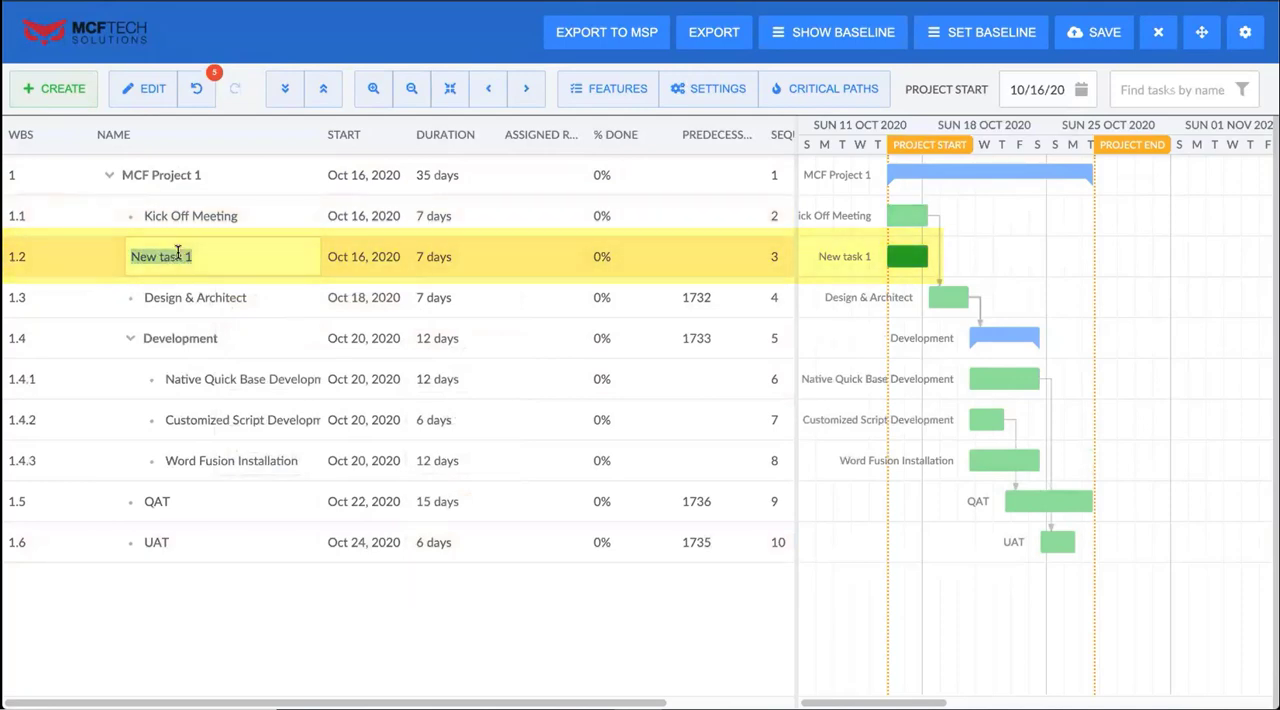
{"action": "type", "text": "New Task"}
{"action": "key", "text": "Return"}
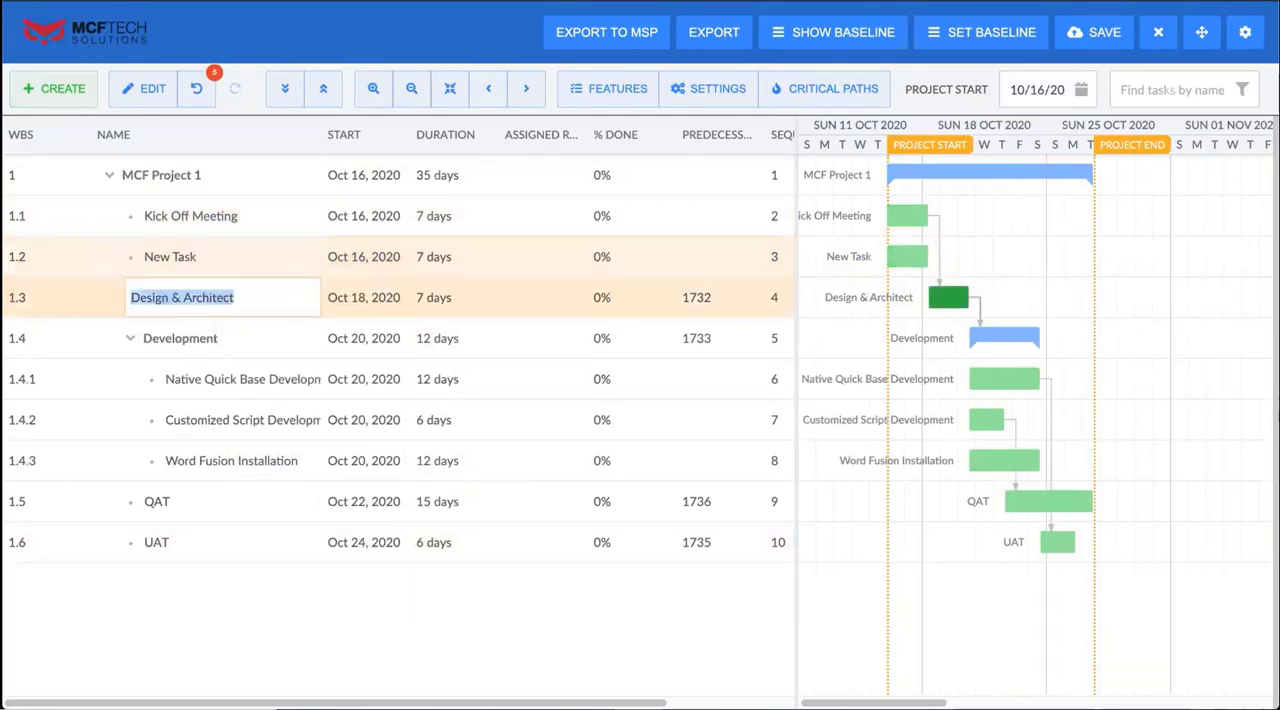
Indent New Task beneath Kick Off Meeting, and collapse and expand that parent task
{"action": "right_click", "coordinate": [190, 264]}
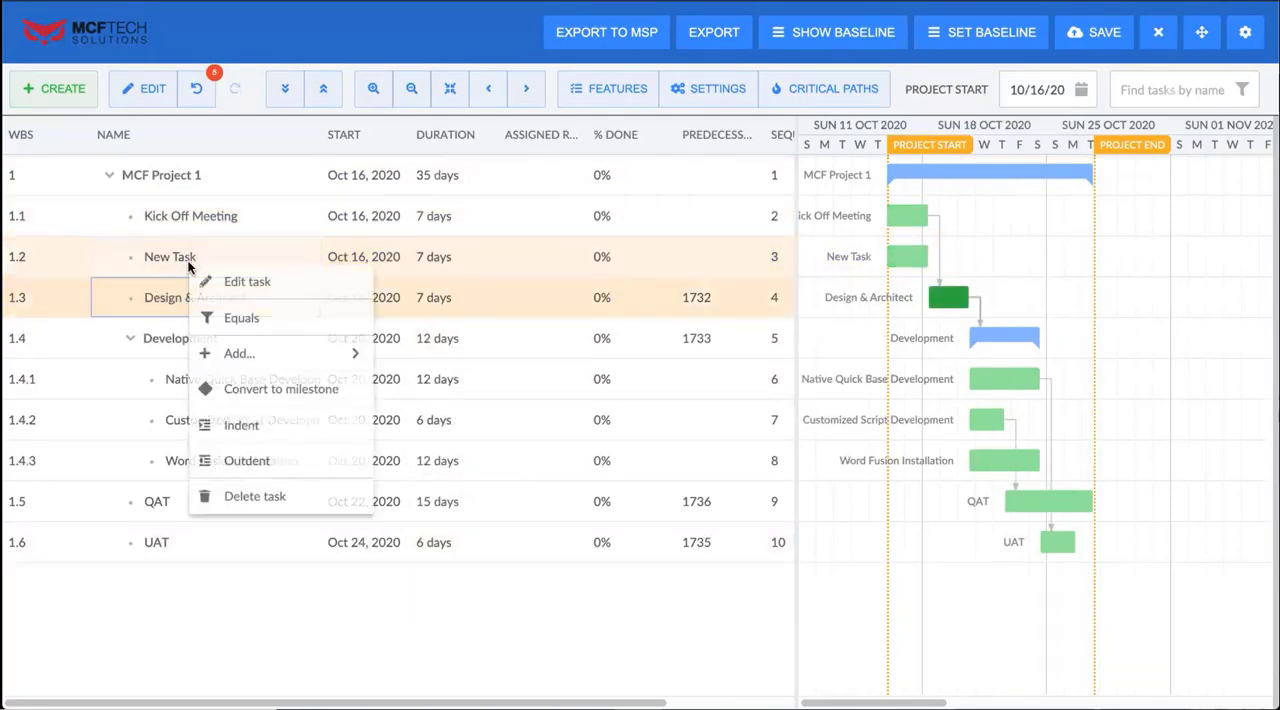
{"action": "left_click", "coordinate": [288, 424]}
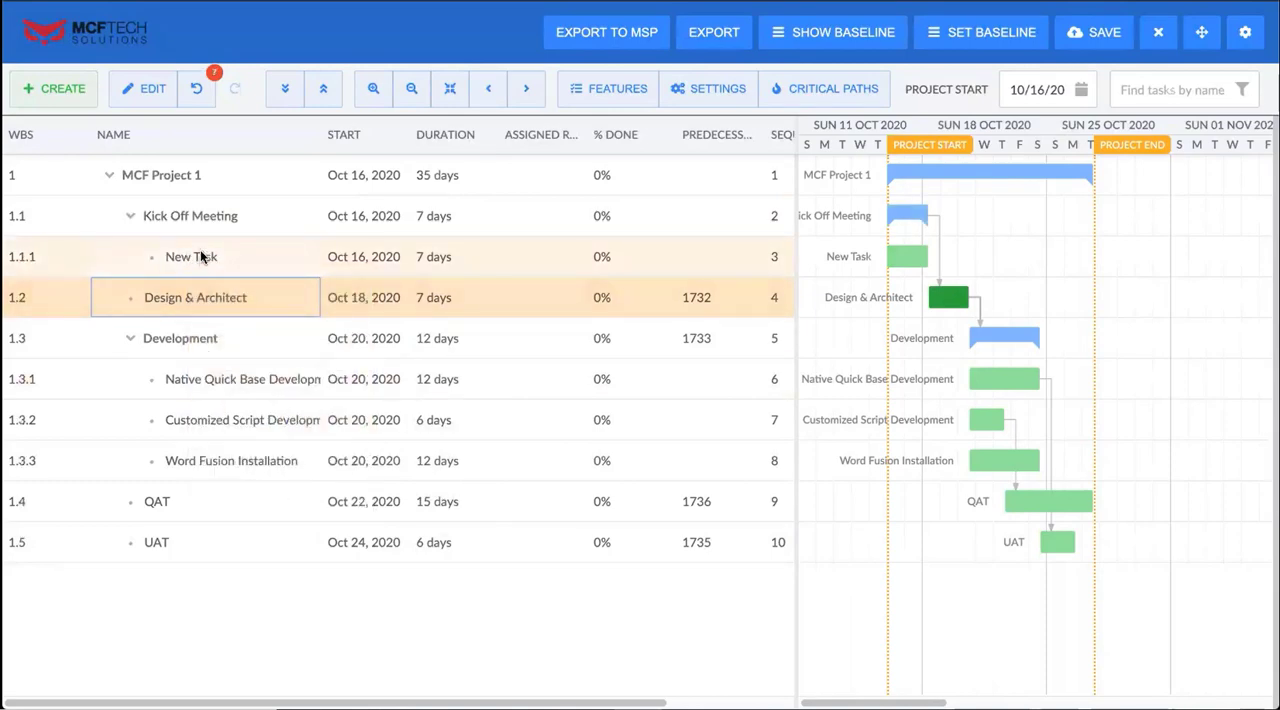
{"action": "left_click", "coordinate": [130, 218]}
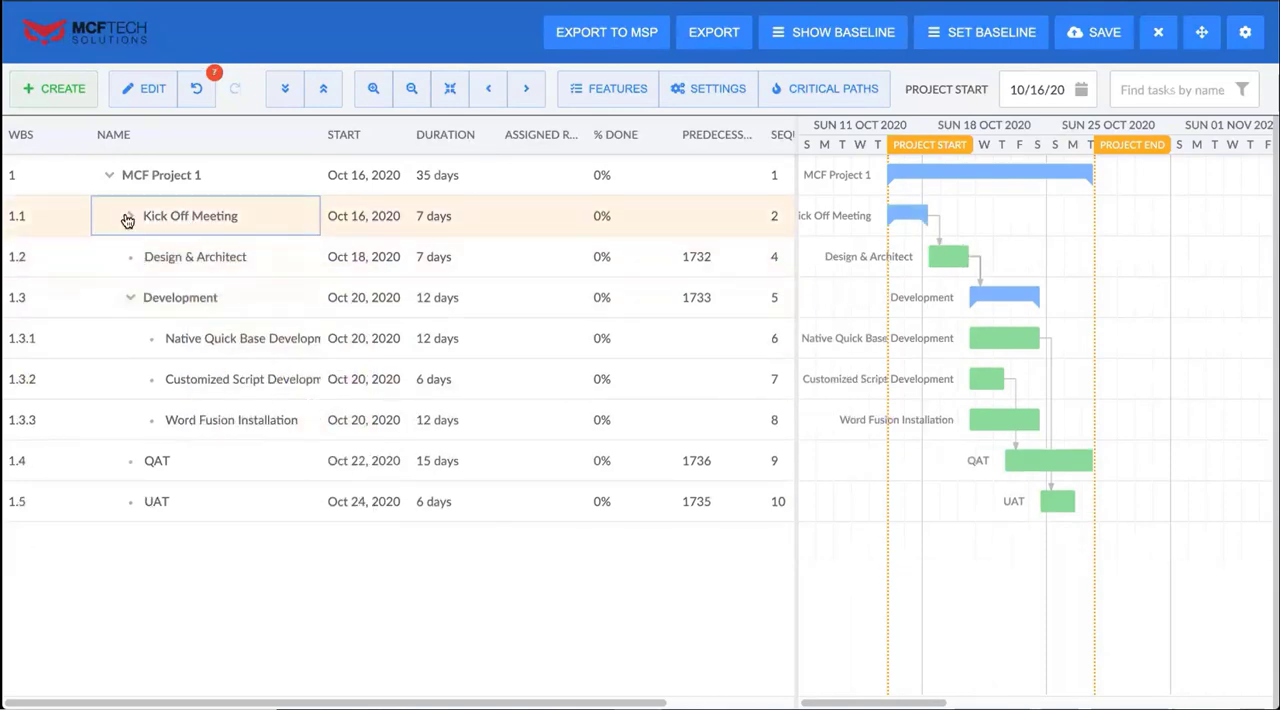
{"action": "left_click", "coordinate": [127, 219]}
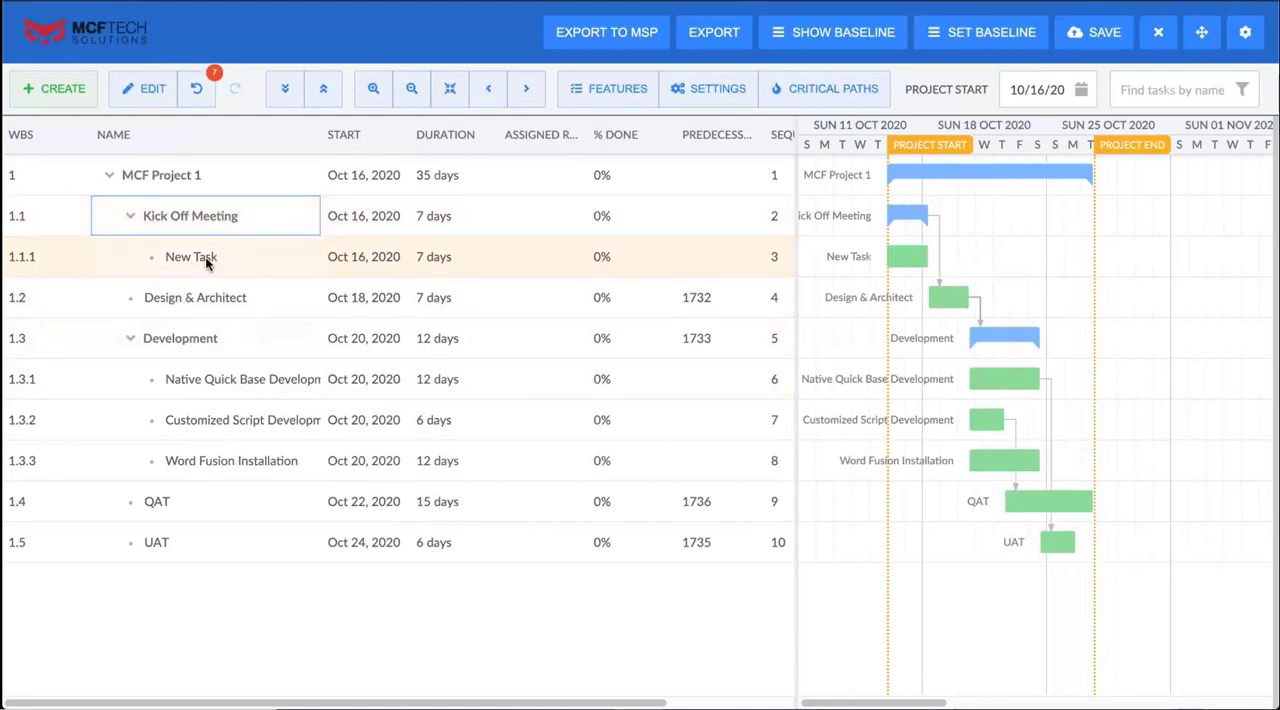
Move New Task to the end of the project below UAT and reschedule its bar to start on Oct 28, 2020
{"action": "left_click", "coordinate": [195, 256]}
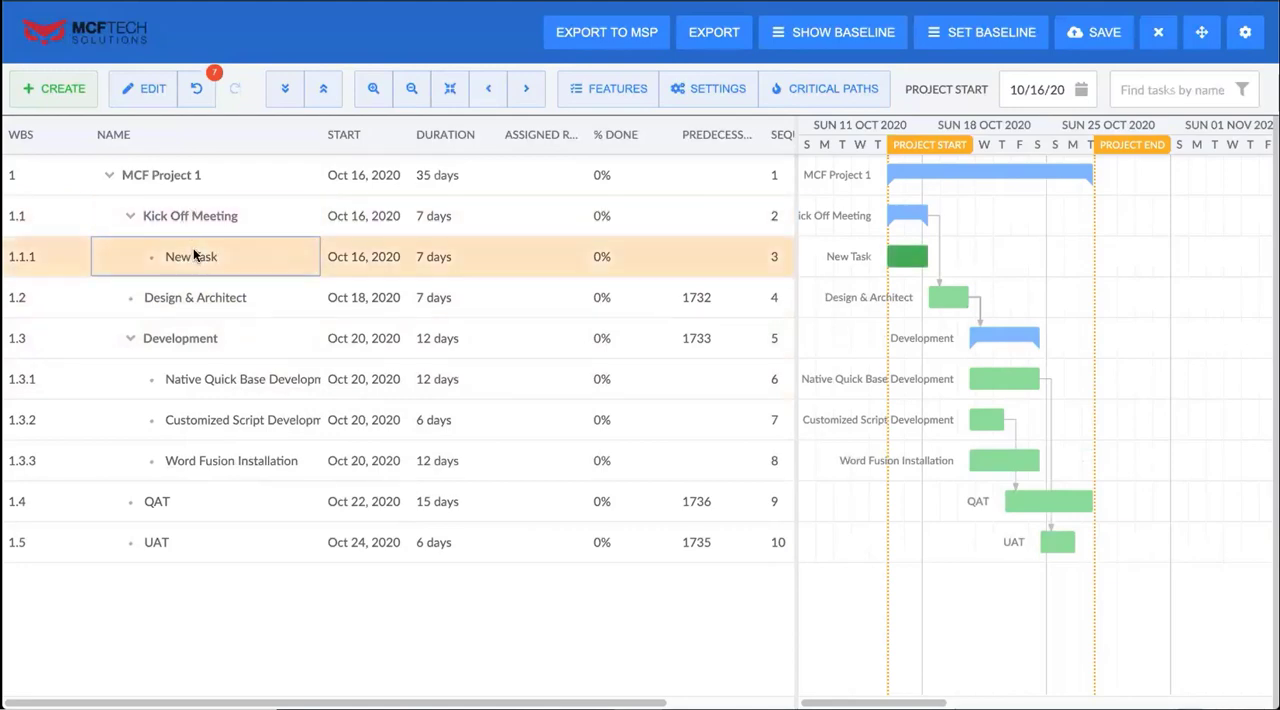
{"action": "left_click_drag", "start_coordinate": [193, 256], "coordinate": [177, 551]}
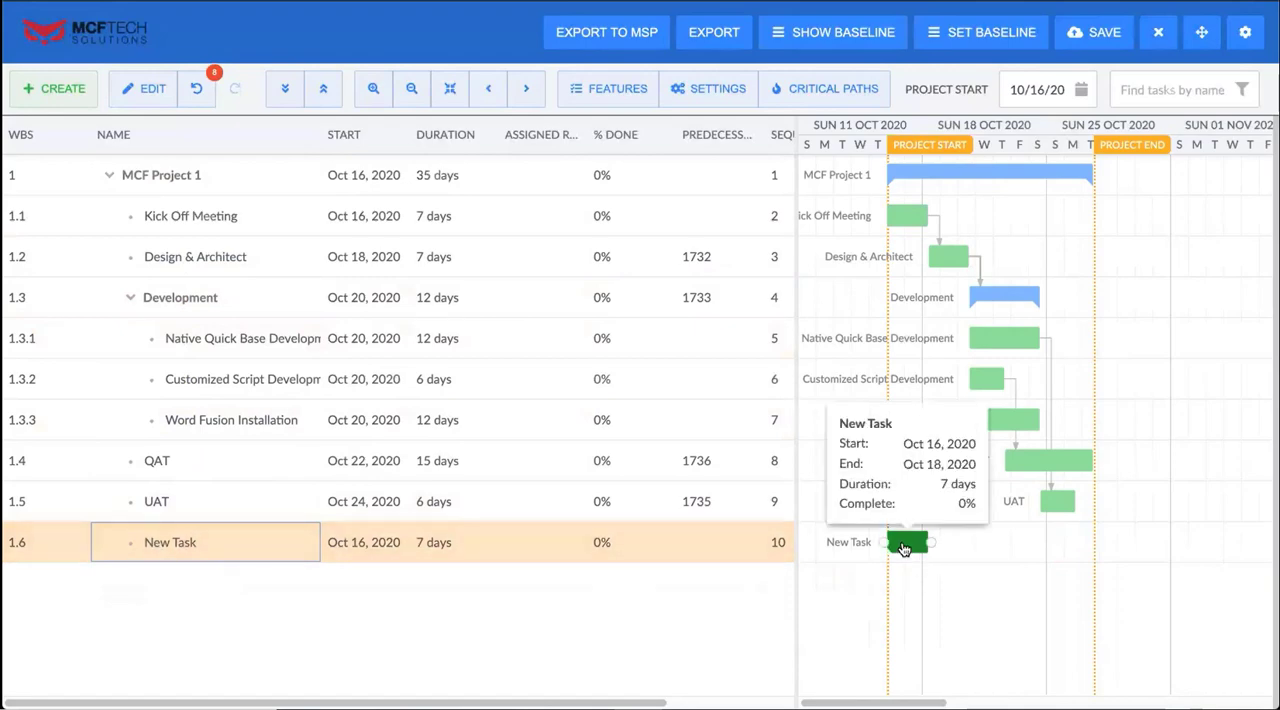
{"action": "left_click_drag", "start_coordinate": [917, 547], "coordinate": [1112, 541]}
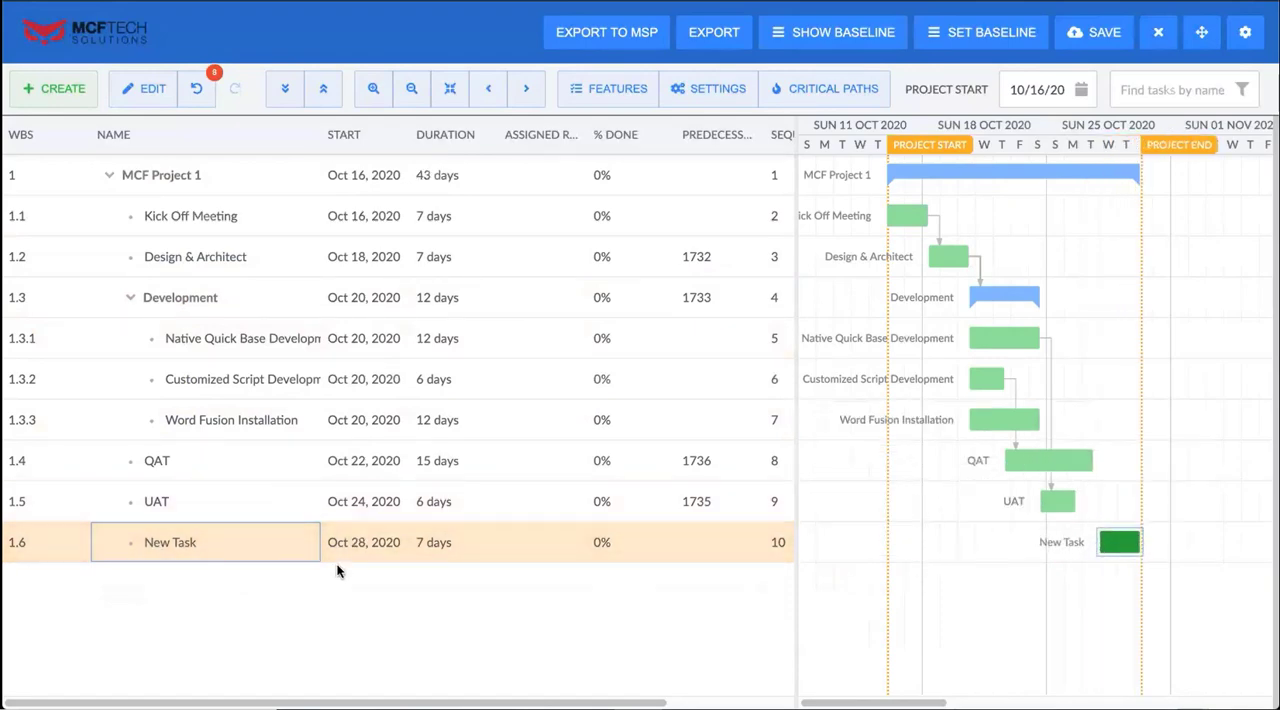
Add a milestone directly below the Kick Off Meeting task
{"action": "right_click", "coordinate": [190, 224]}
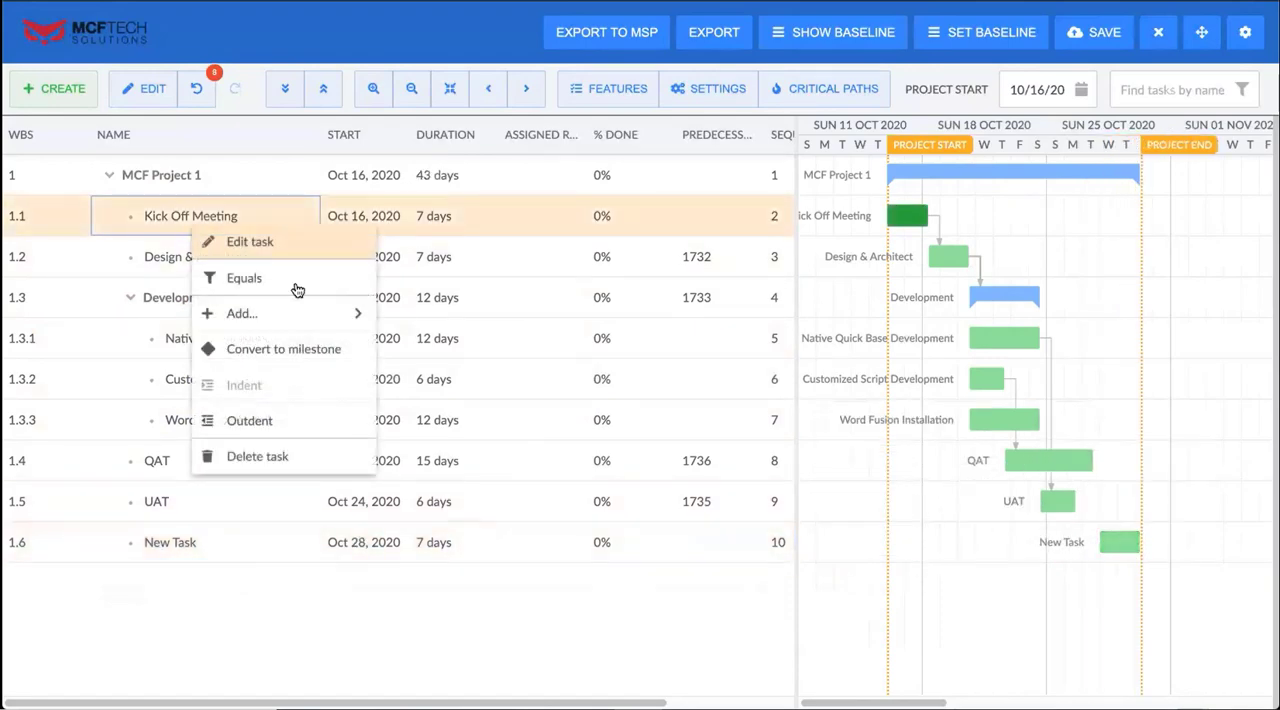
{"action": "mouse_move", "coordinate": [312, 318]}
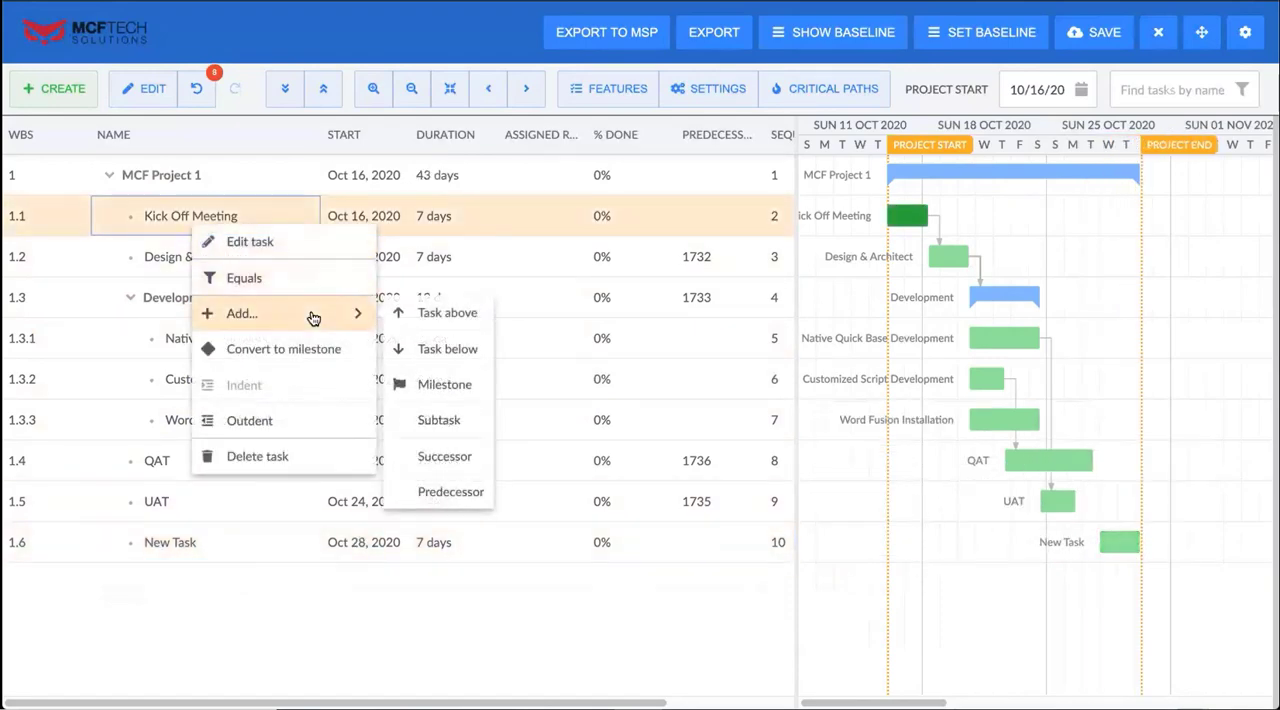
{"action": "left_click", "coordinate": [456, 390]}
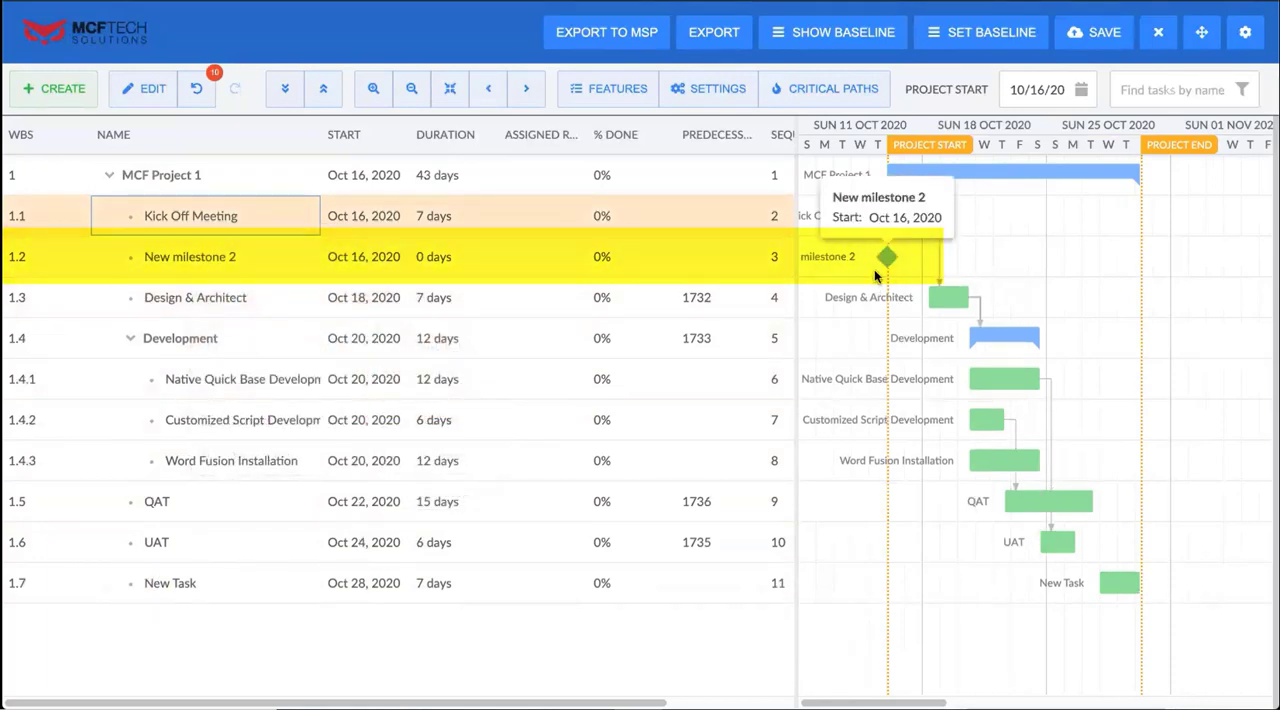
Delete the milestone below Kick Off Meeting
{"action": "left_click", "coordinate": [460, 583]}
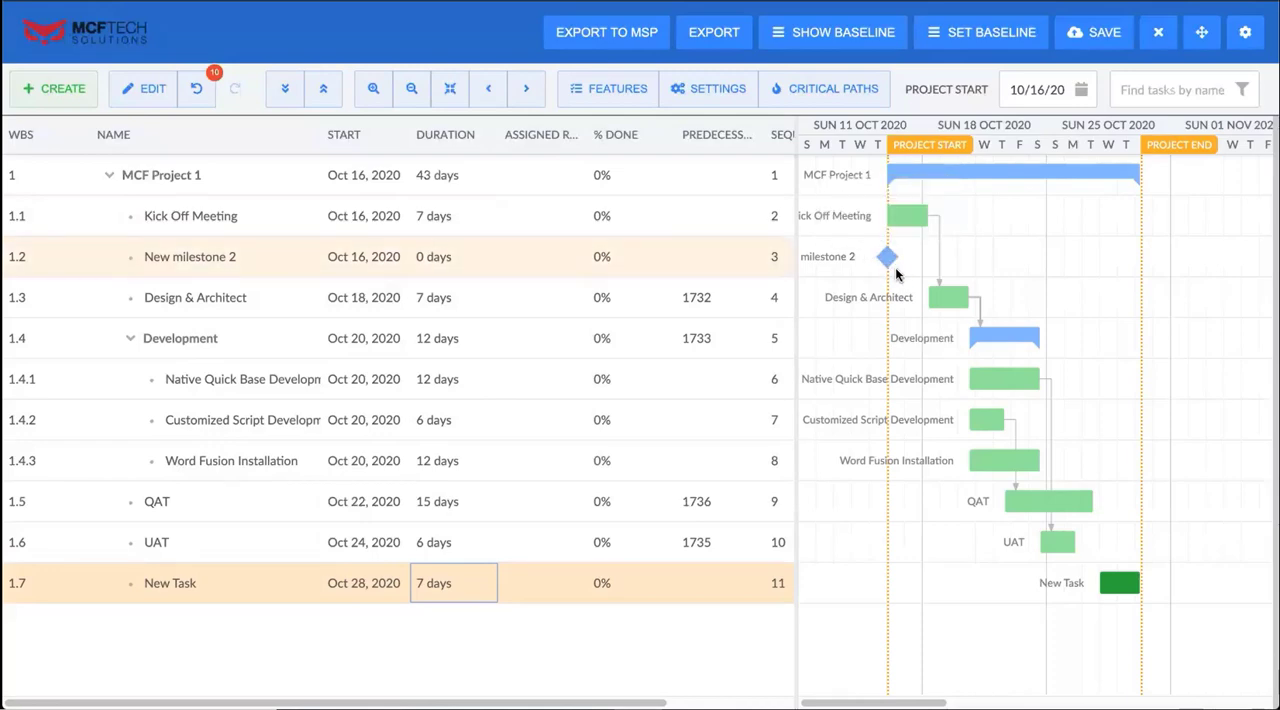
{"action": "right_click", "coordinate": [224, 253]}
{"action": "left_click", "coordinate": [322, 442]}
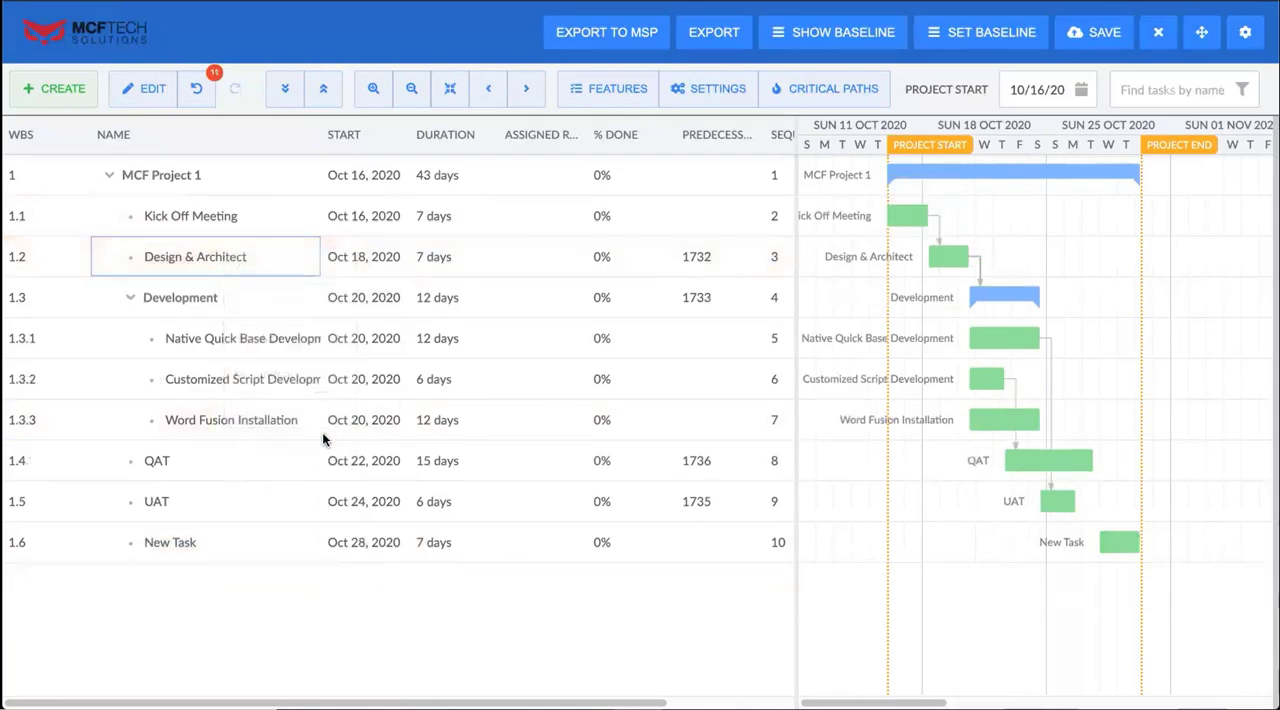
{"action": "right_click", "coordinate": [184, 272]}
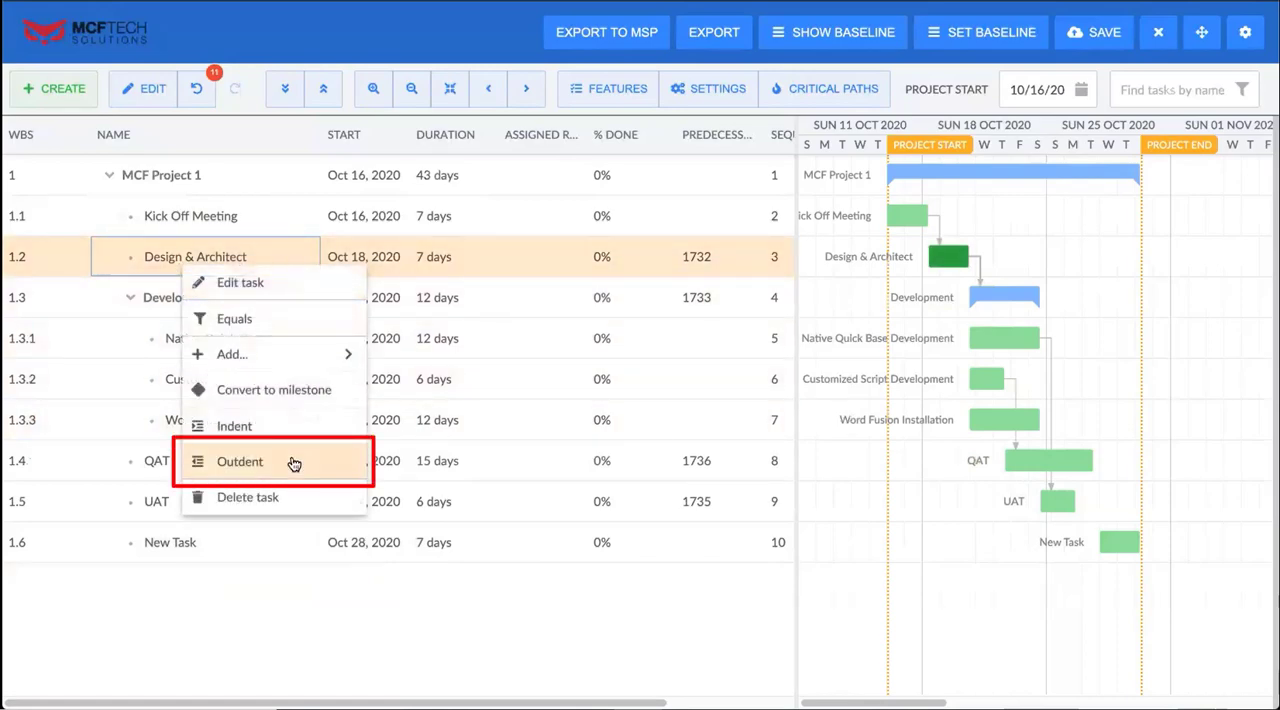
{"action": "left_click", "coordinate": [293, 463]}
{"action": "right_click", "coordinate": [186, 229]}
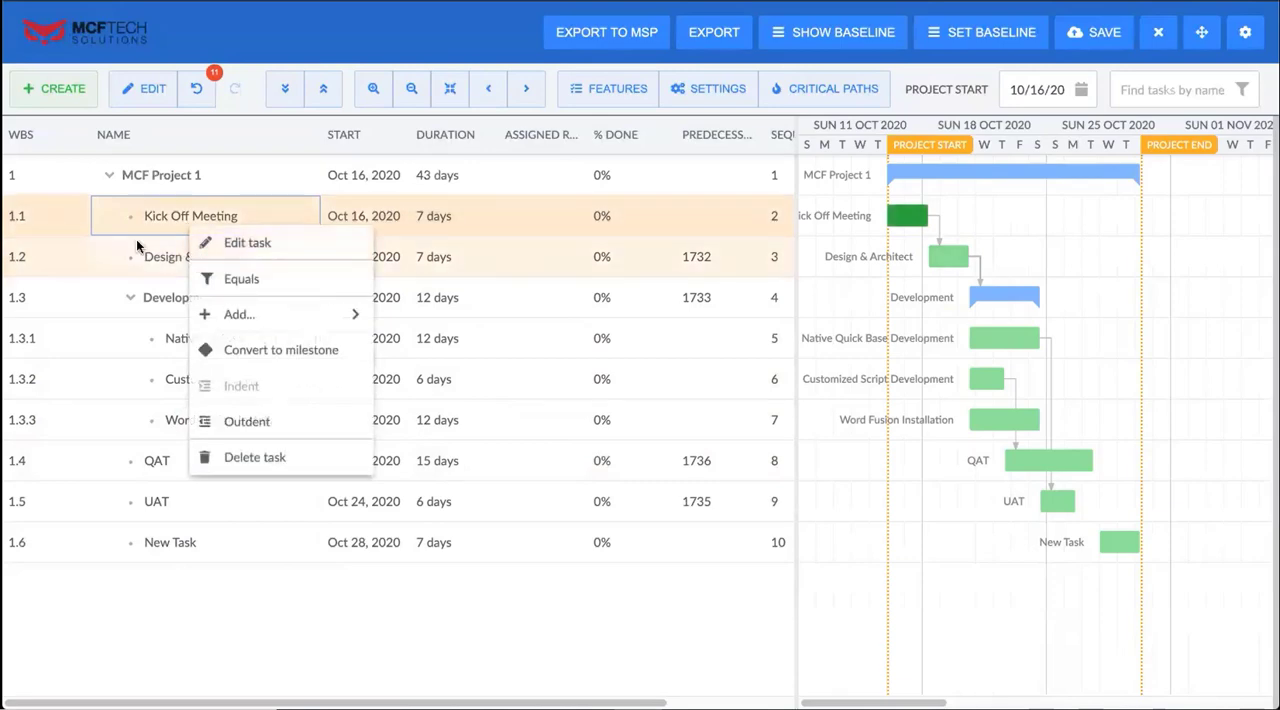
Add a subtask under the Design & Architect task
{"action": "left_click", "coordinate": [140, 256]}
{"action": "right_click", "coordinate": [146, 256]}
{"action": "mouse_move", "coordinate": [306, 340]}
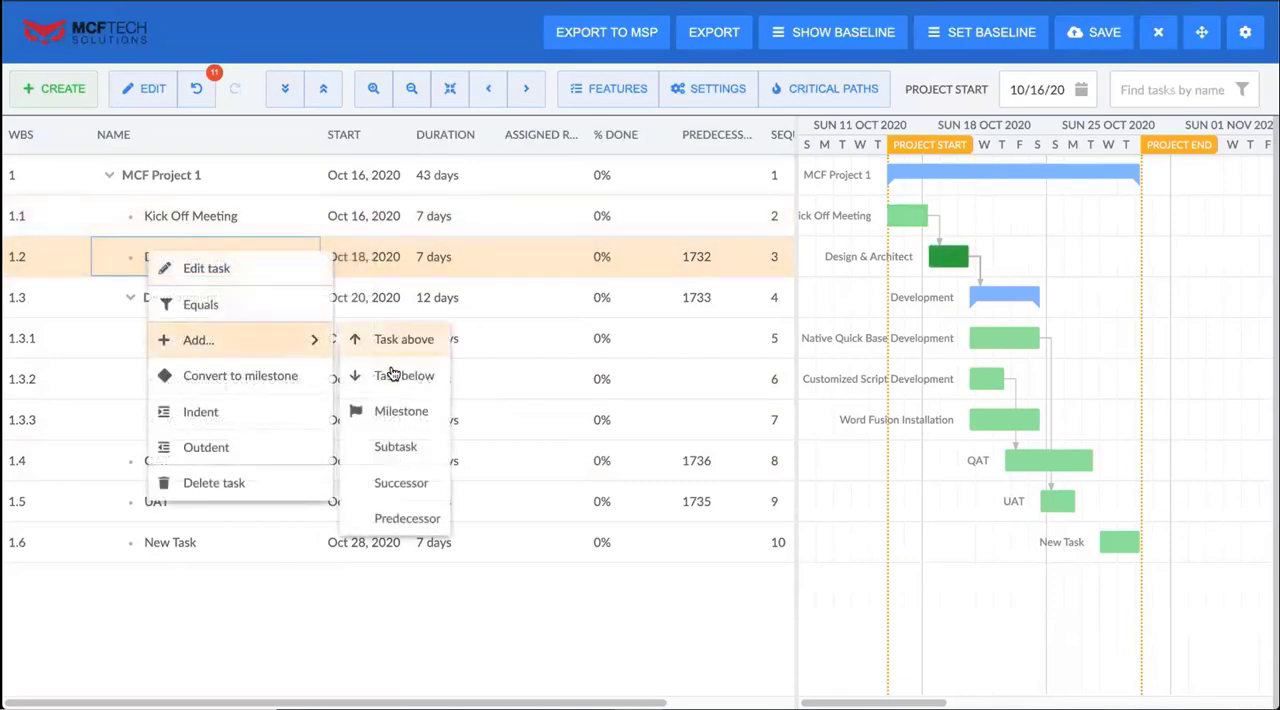
{"action": "left_click", "coordinate": [395, 447]}
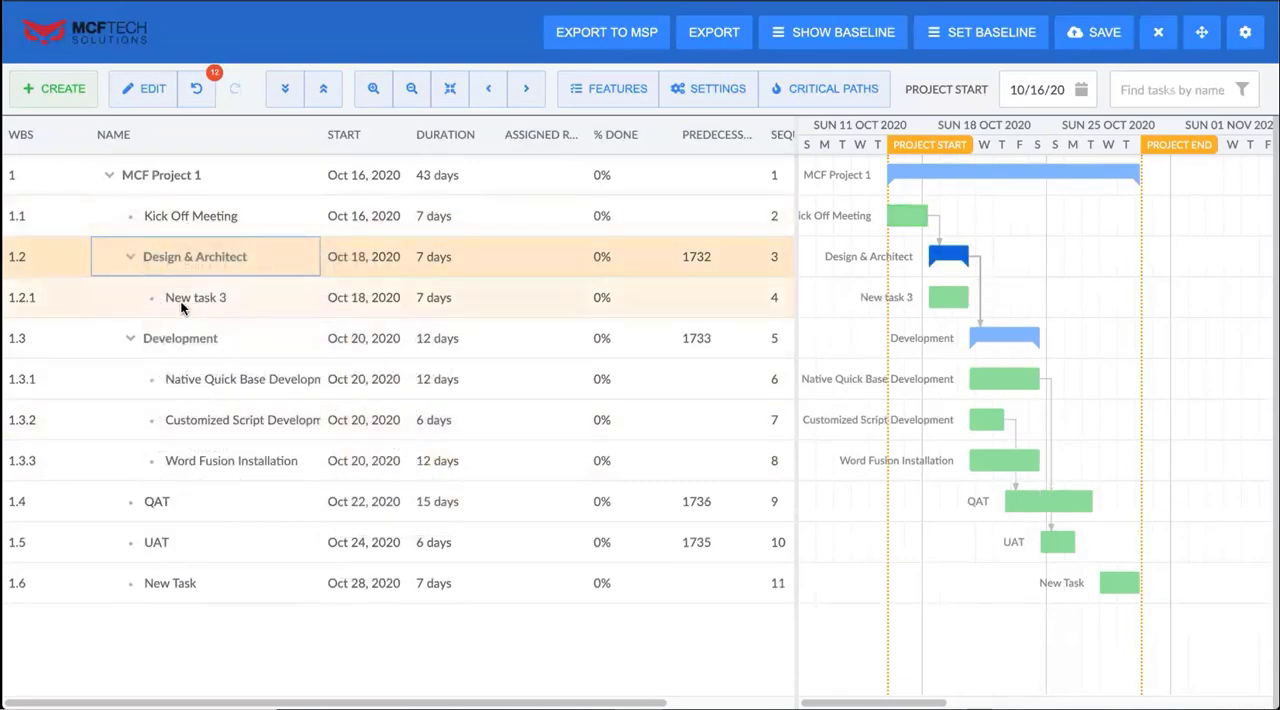
{"action": "right_click", "coordinate": [206, 313]}
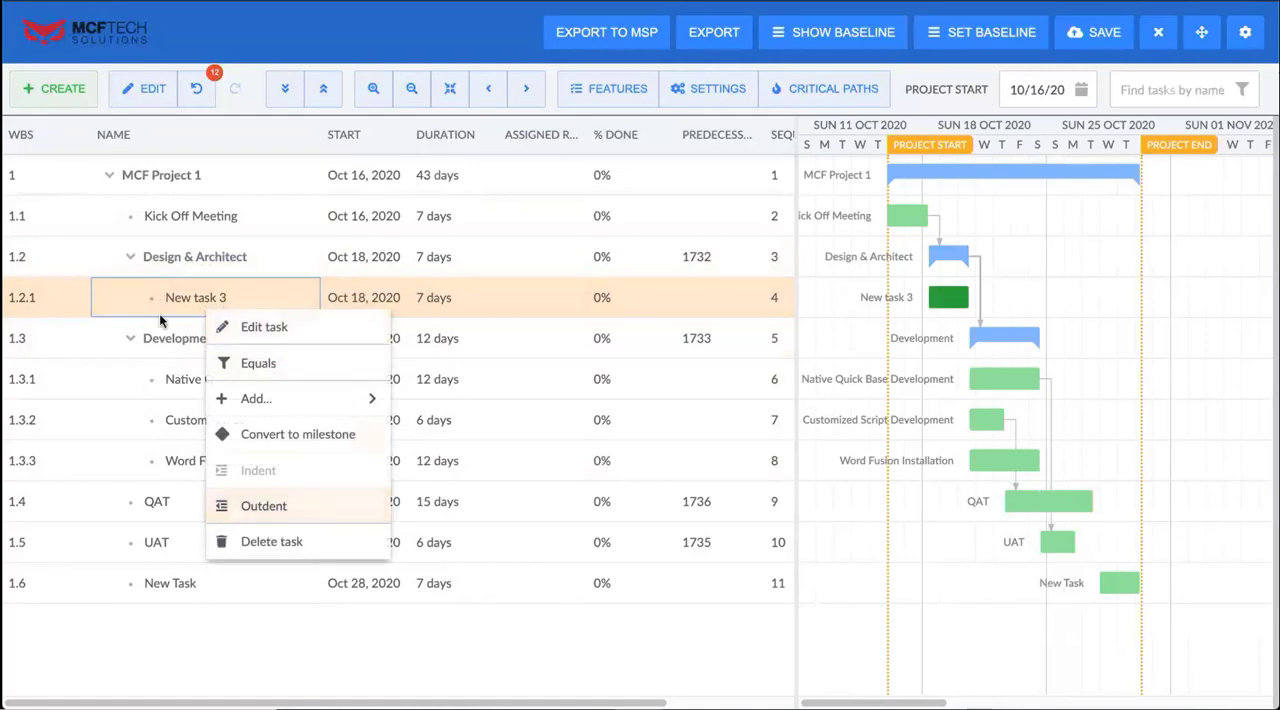
Filter the task list to names equal to Design & Architect, and remove the filter again
{"action": "right_click", "coordinate": [230, 260]}
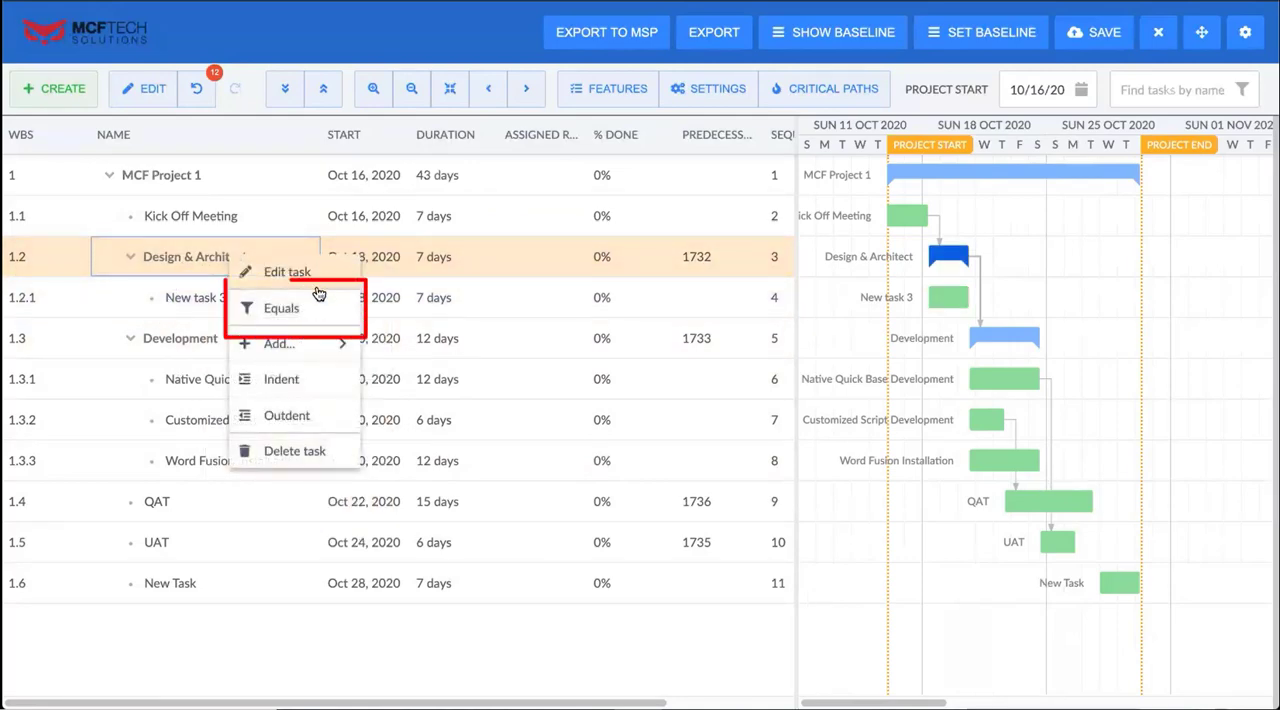
{"action": "left_click", "coordinate": [321, 311]}
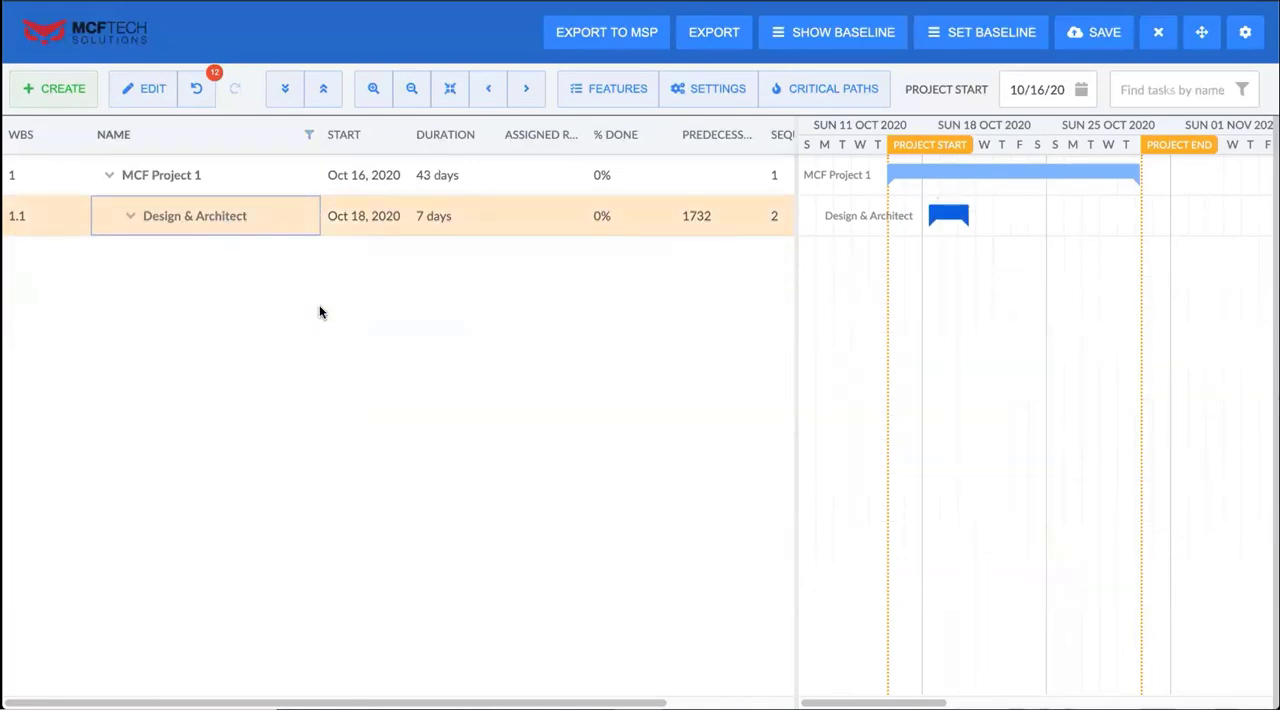
{"action": "right_click", "coordinate": [232, 221]}
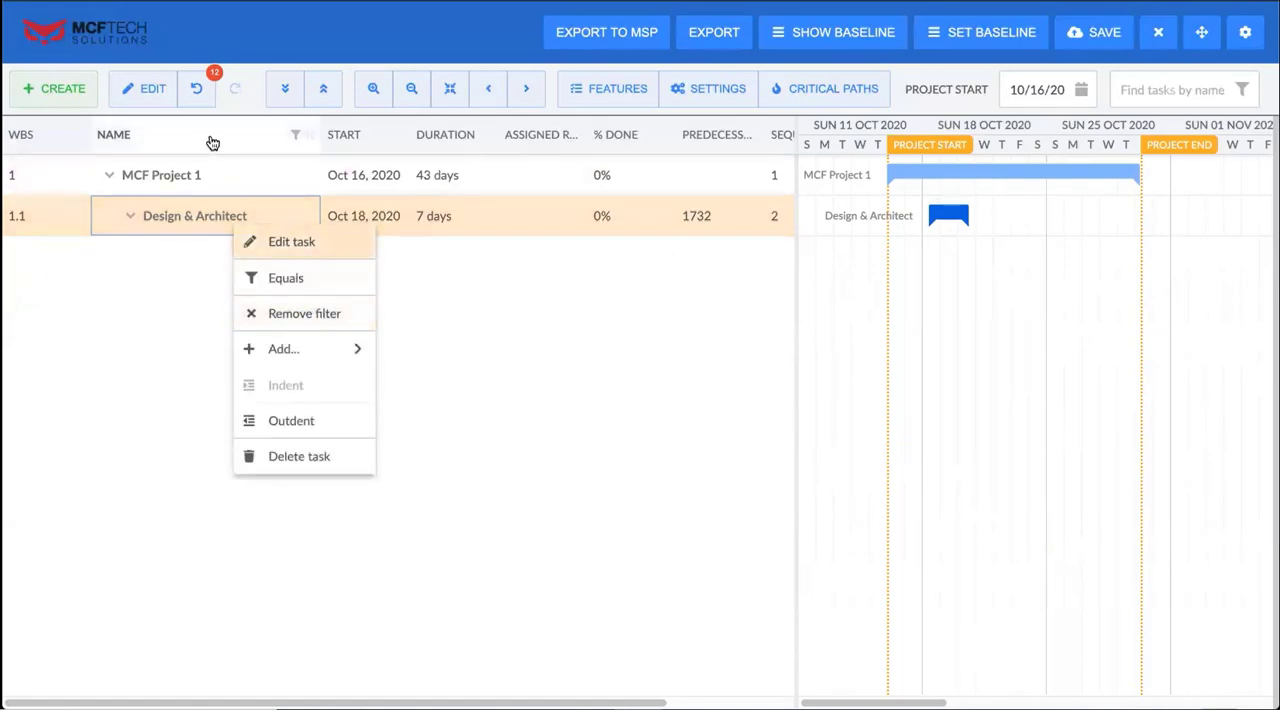
{"action": "left_click", "coordinate": [301, 319]}
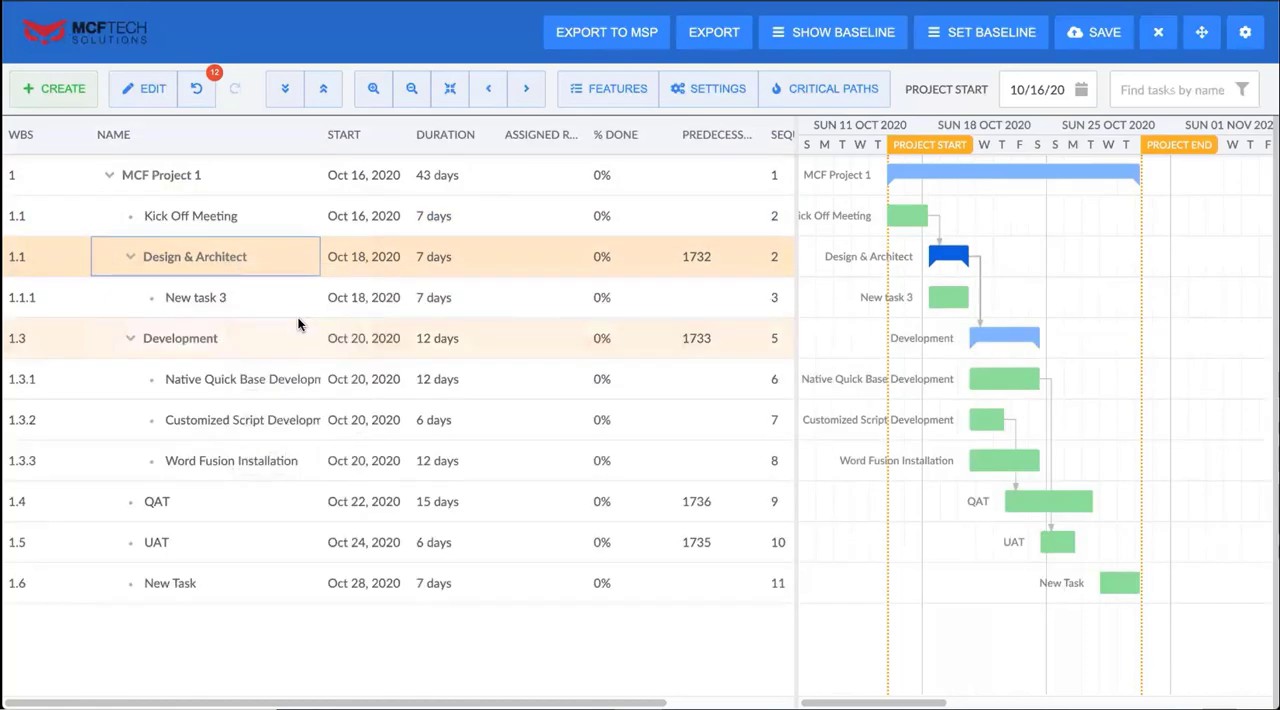
Rename the subtask under Design & Architect to "New task"
{"action": "double_click", "coordinate": [239, 298]}
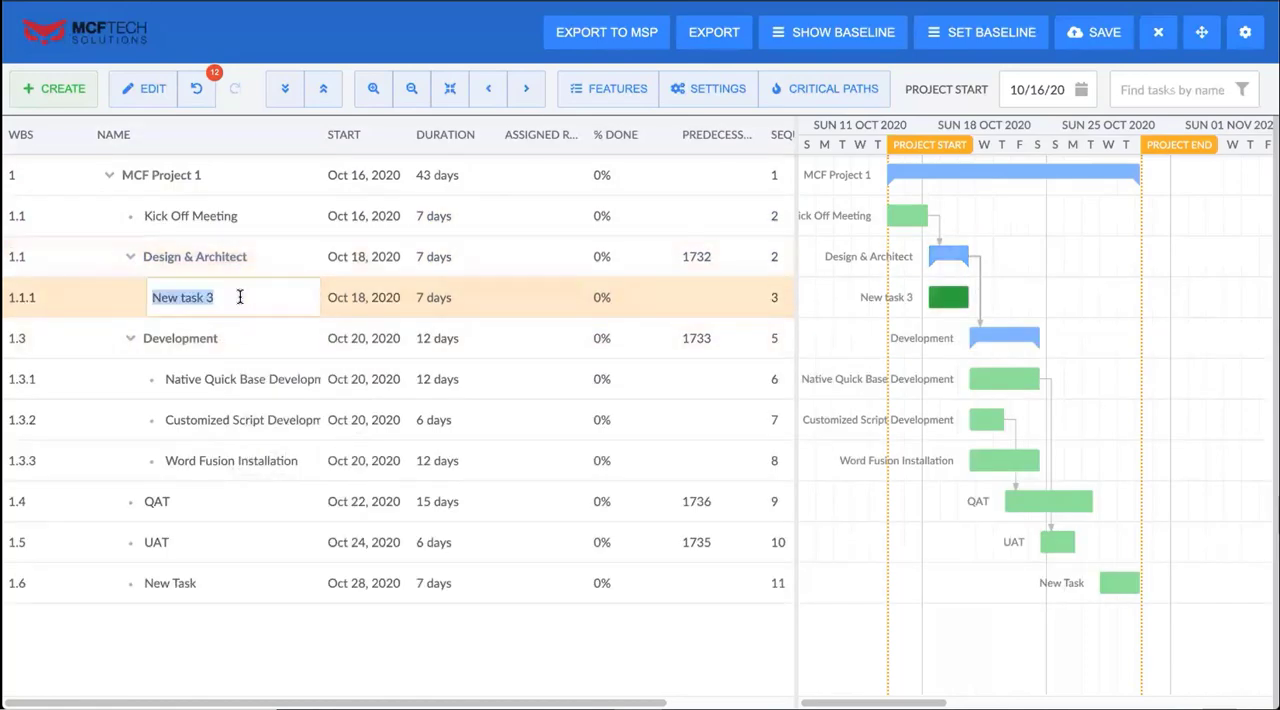
{"action": "key", "text": "End"}
{"action": "key", "text": "BackSpace"}
{"action": "key", "text": "BackSpace"}
{"action": "key", "text": "Return"}
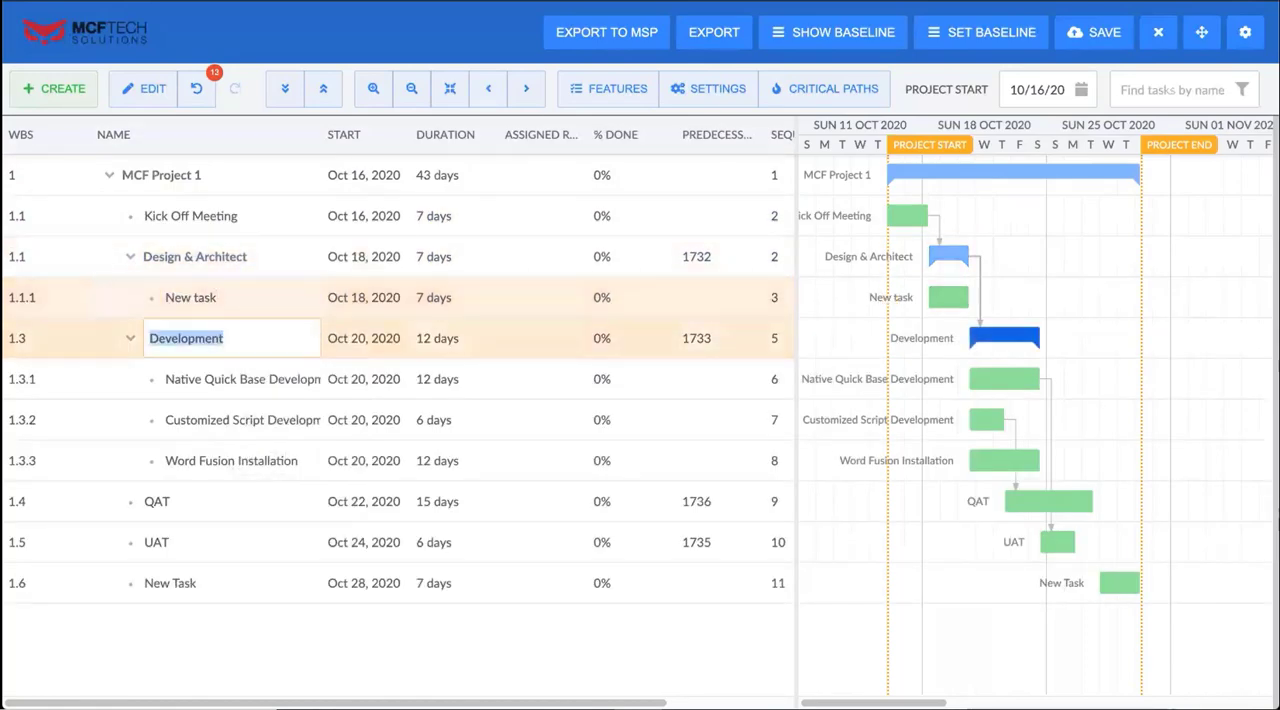
Filter the task list to names equal to New task, and clear that filter again
{"action": "right_click", "coordinate": [227, 291]}
{"action": "left_click", "coordinate": [251, 333]}
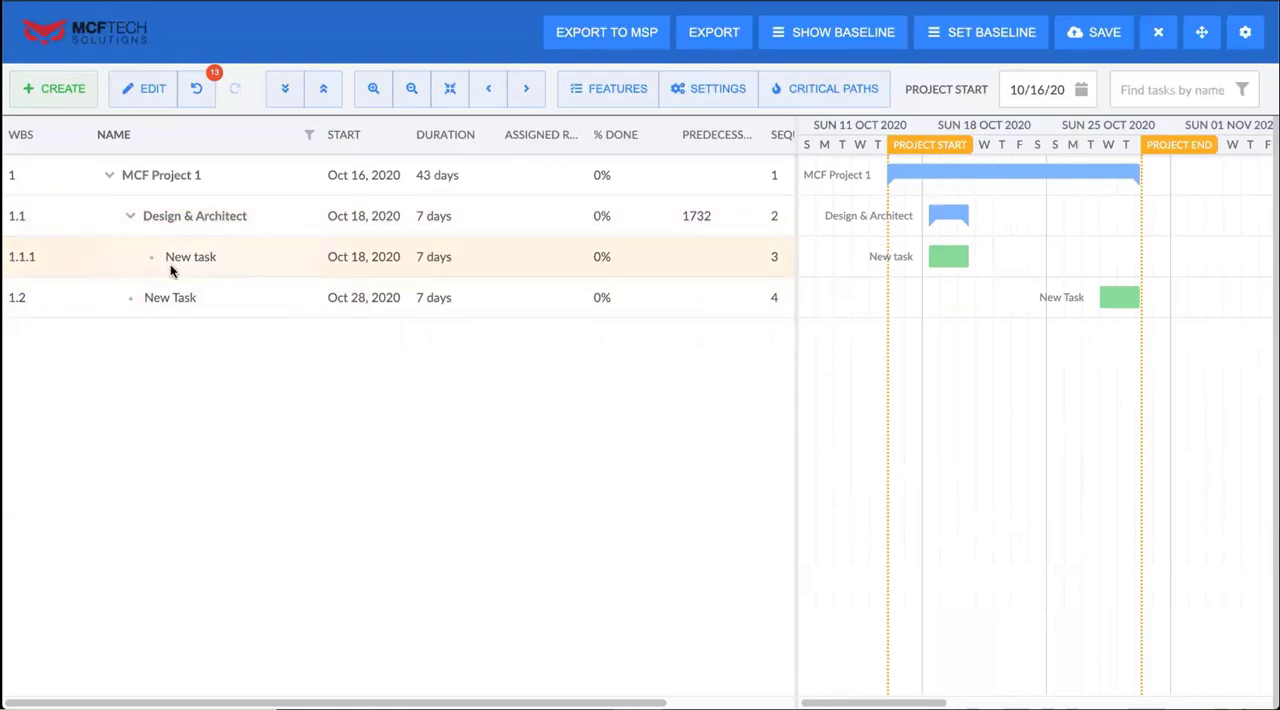
{"action": "right_click", "coordinate": [222, 256]}
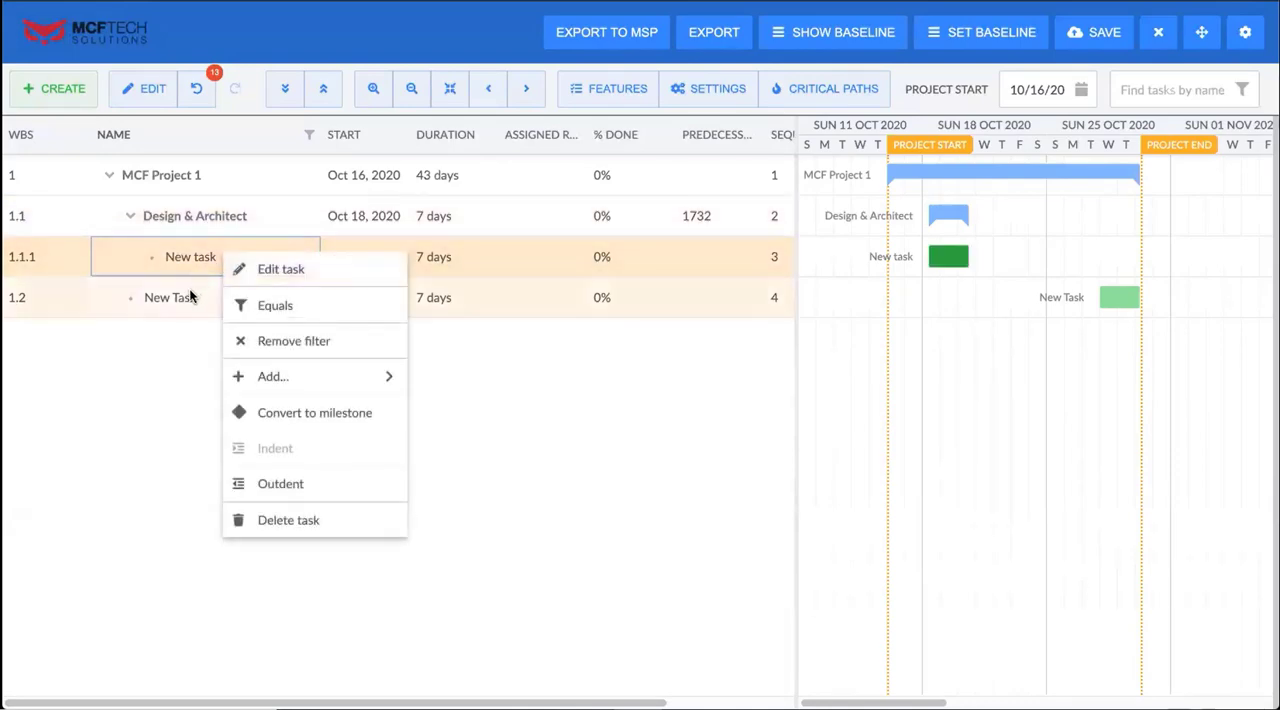
{"action": "left_click", "coordinate": [306, 350]}
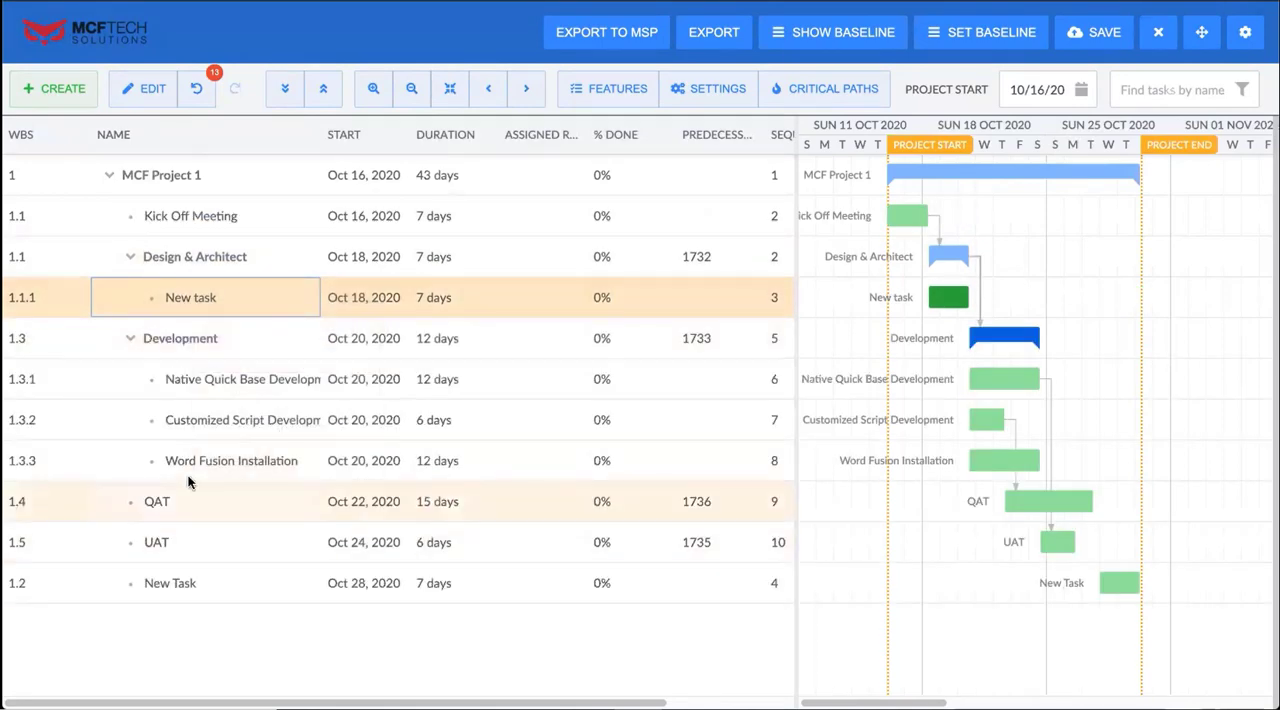
Open the Kick Off Meeting task's information dialog for editing
{"action": "right_click", "coordinate": [253, 466]}
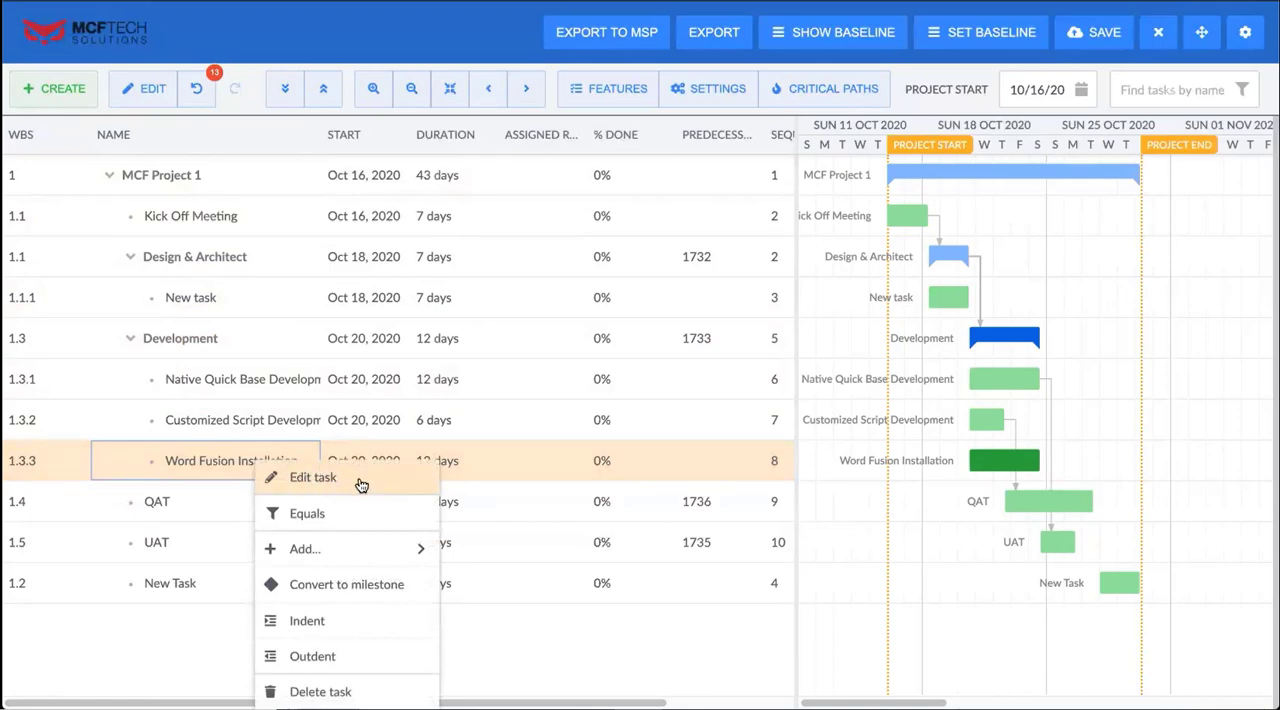
{"action": "left_click", "coordinate": [172, 178]}
{"action": "left_click", "coordinate": [184, 212]}
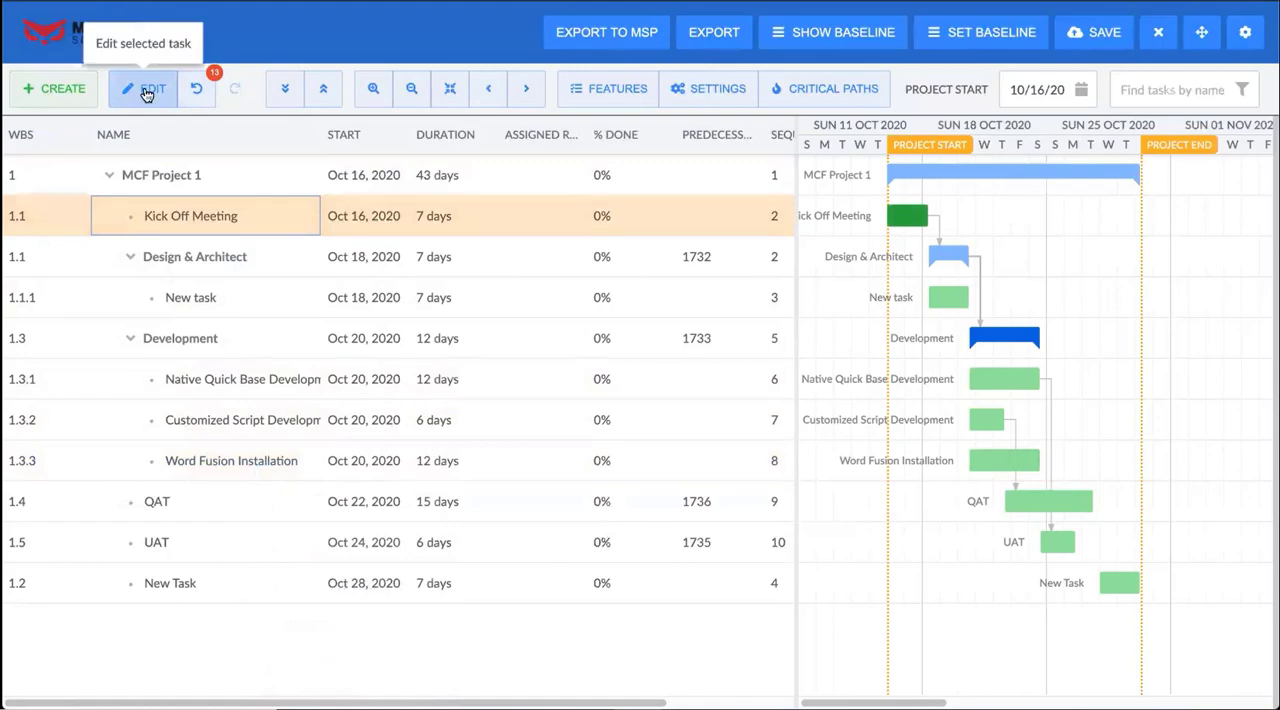
{"action": "right_click", "coordinate": [222, 212]}
{"action": "left_click", "coordinate": [280, 228]}
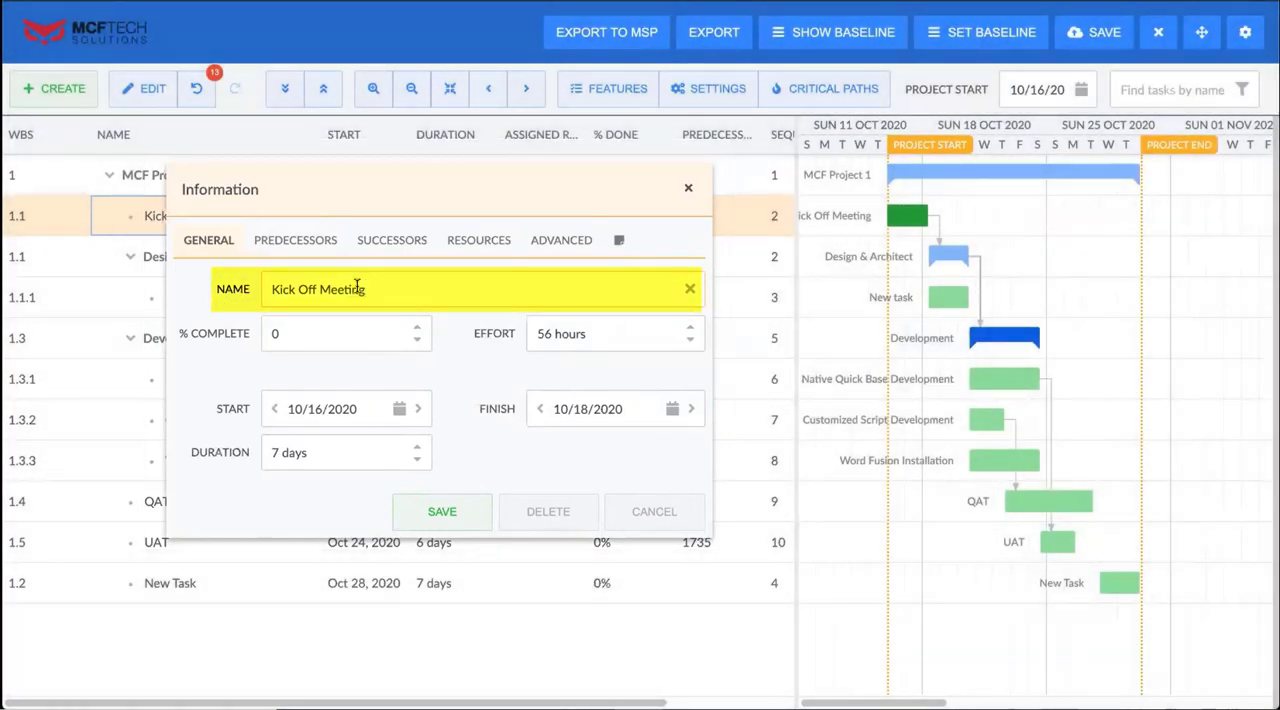
Rename the Kick Off Meeting task to "Kick Off" and save its information
{"action": "left_click_drag", "start_coordinate": [360, 288], "coordinate": [302, 288]}
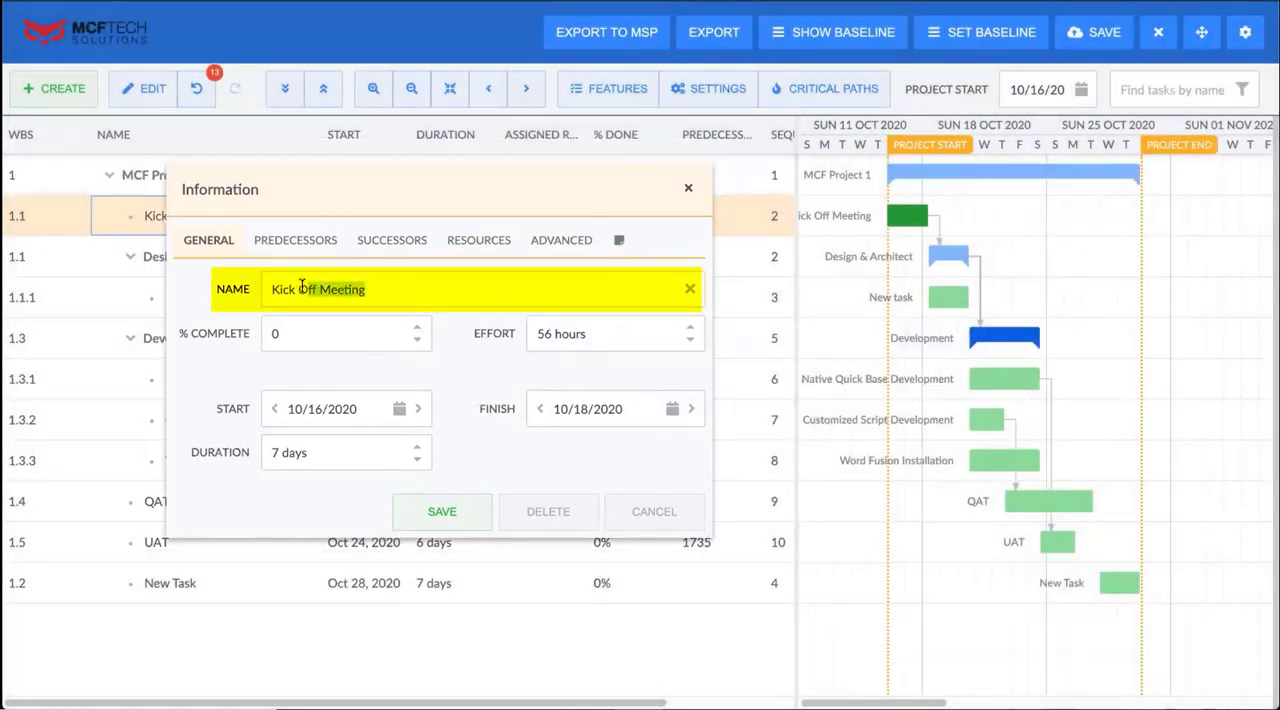
{"action": "type", "text": "ff Meet"}
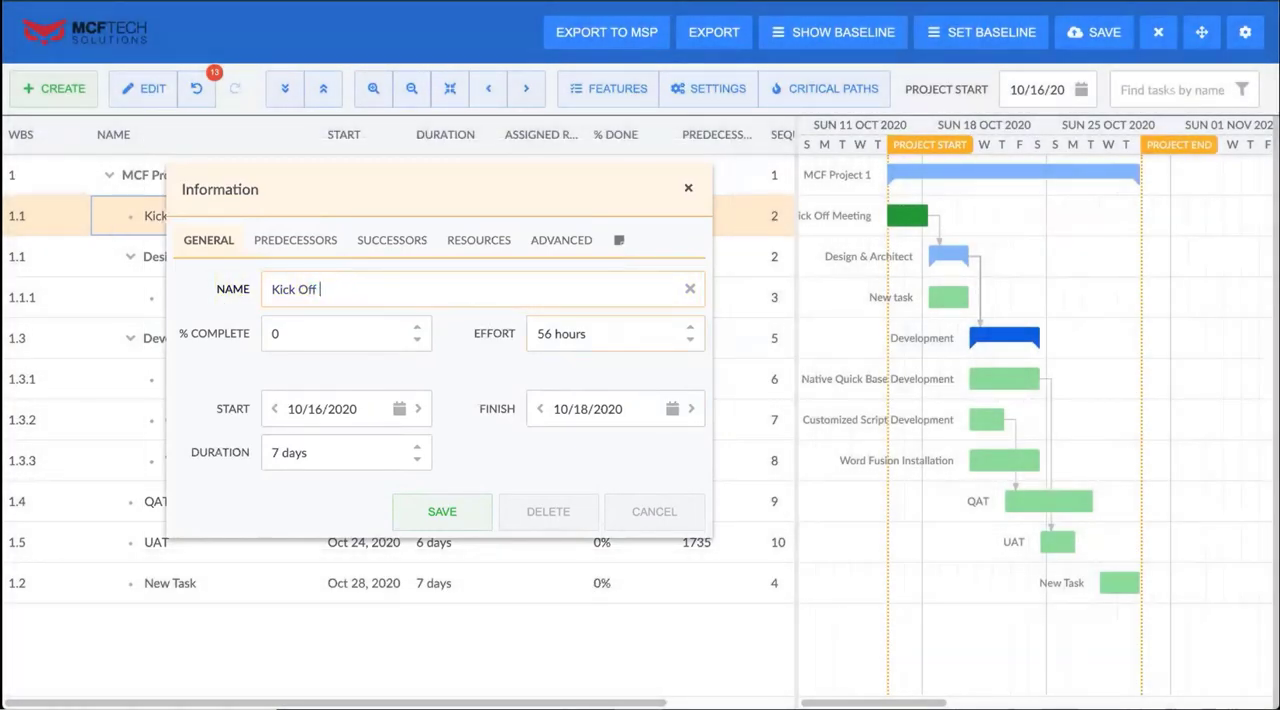
{"action": "key", "text": "Return"}
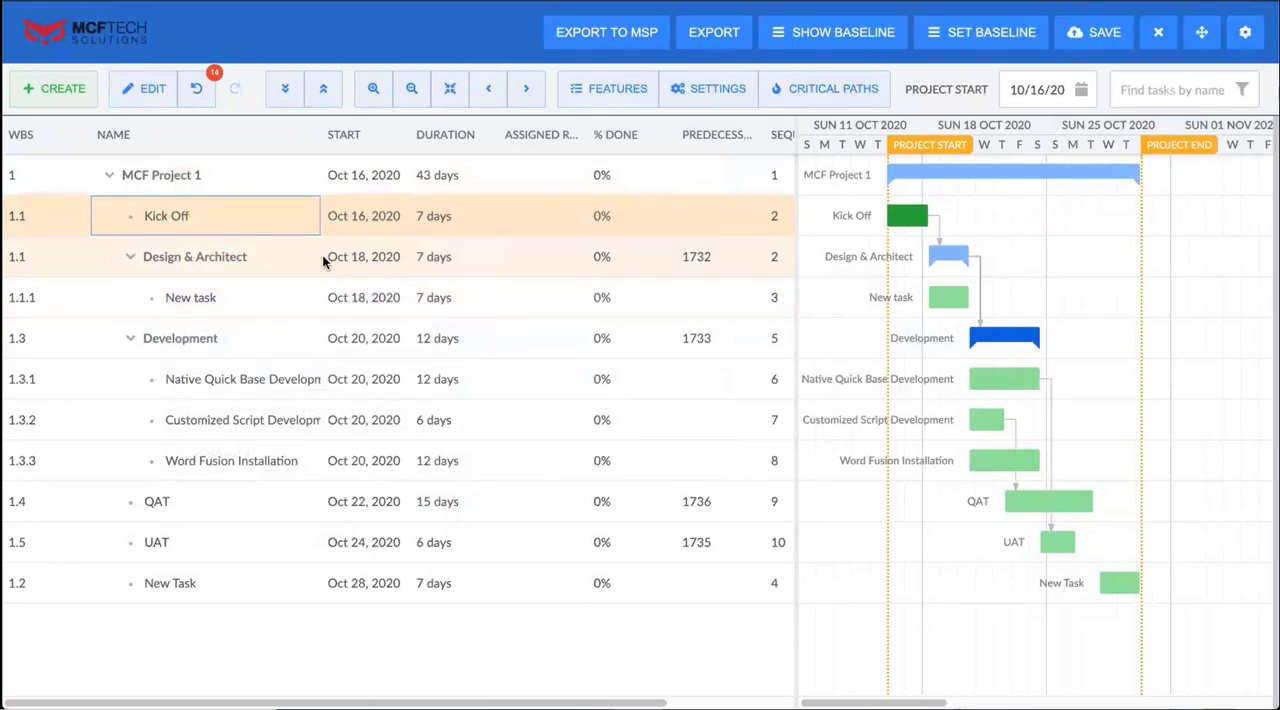
Reopen the Kick Off task for editing and set its completion to 100 and effort to 52 hours
{"action": "right_click", "coordinate": [205, 215]}
{"action": "left_click", "coordinate": [270, 228]}
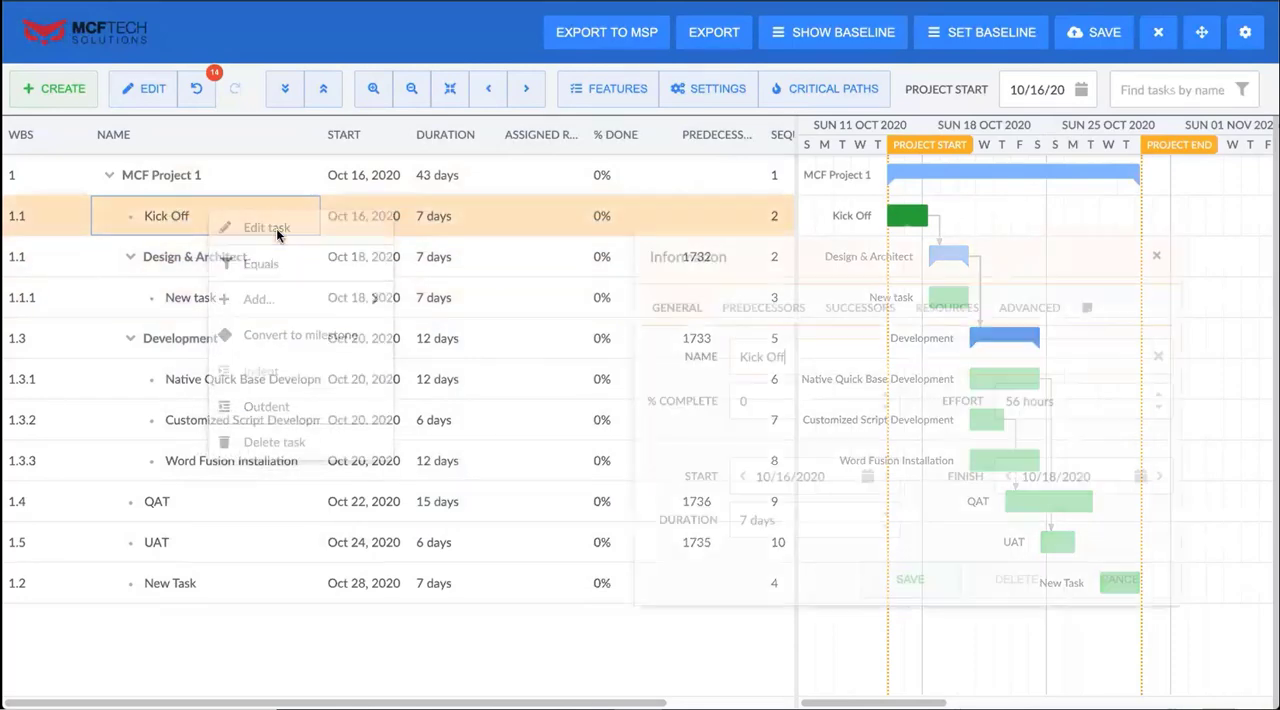
{"action": "left_click", "coordinate": [511, 240]}
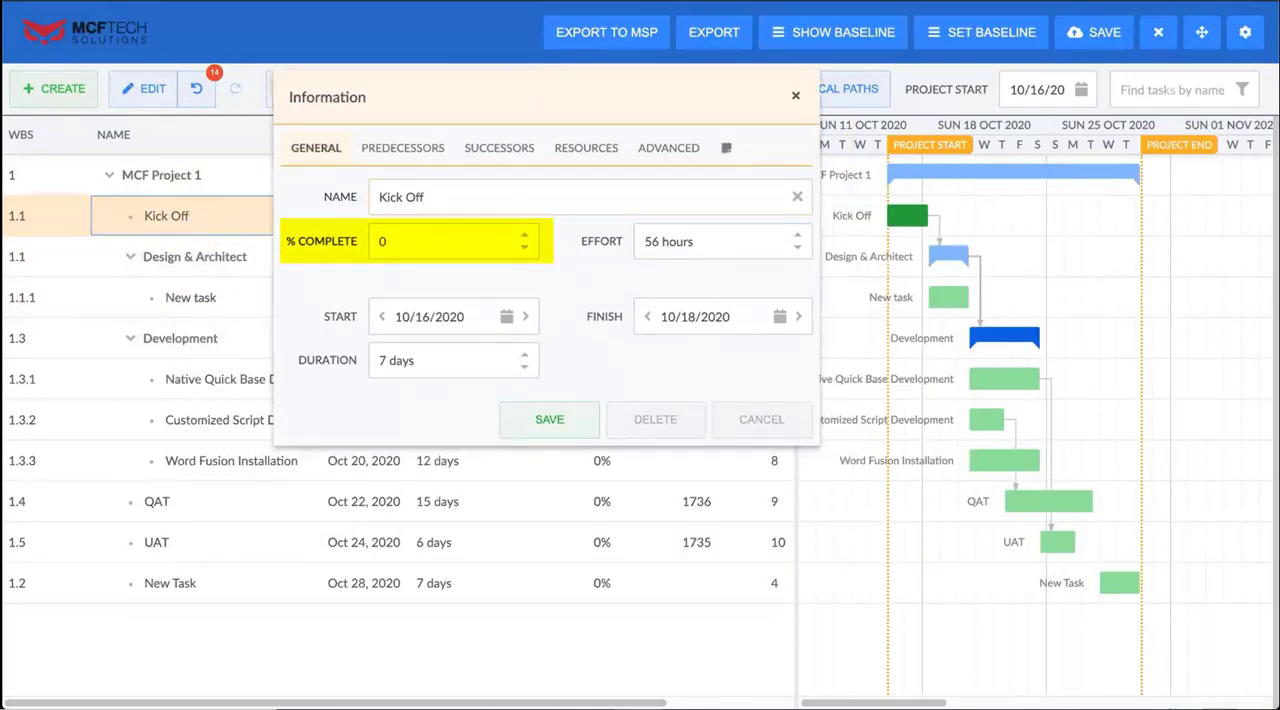
{"action": "left_click", "coordinate": [760, 248]}
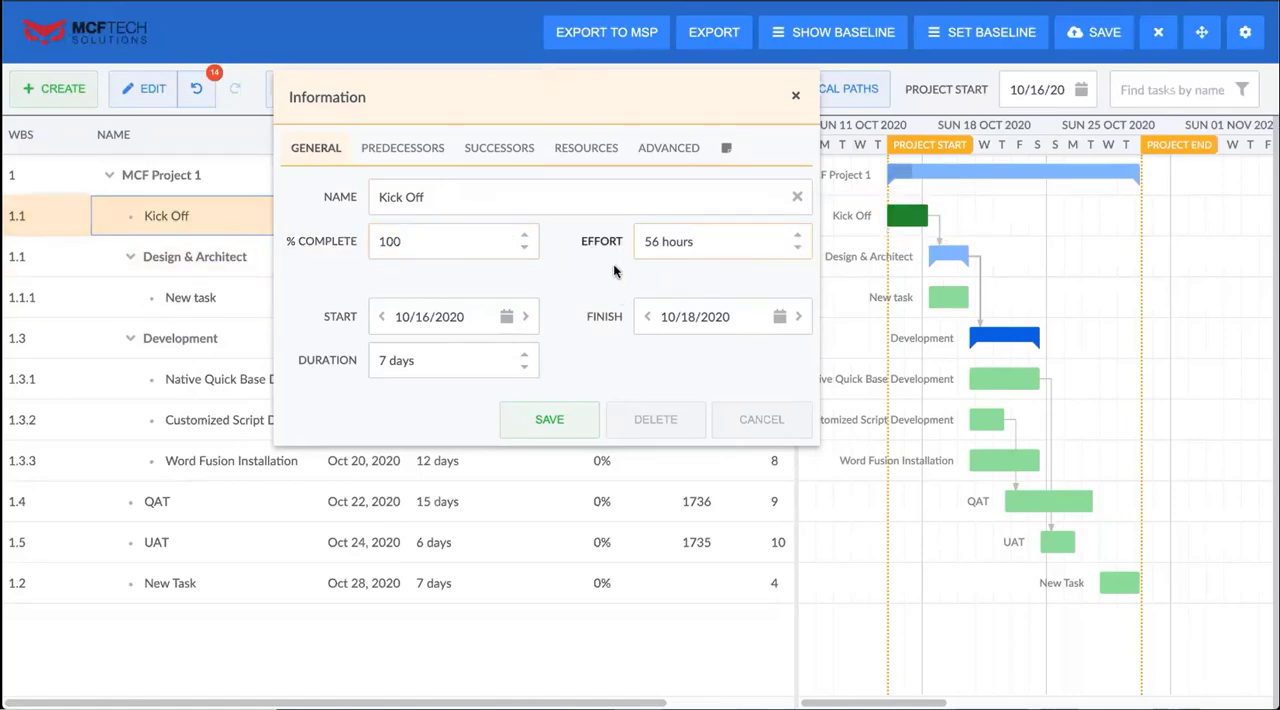
{"action": "left_click", "coordinate": [797, 247]}
{"action": "double_click", "coordinate": [798, 248]}
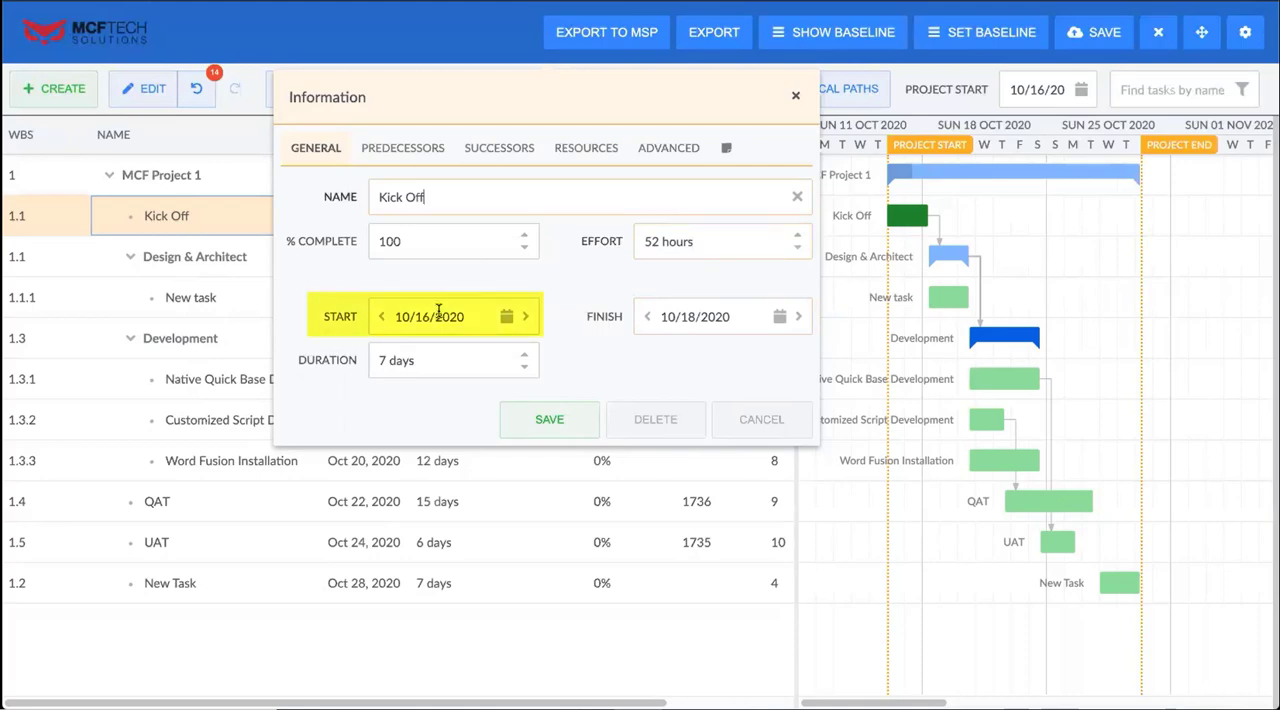
Extend the Kick Off task's finish date to 10/20/2020, and move it back to 10/18/2020
{"action": "left_click", "coordinate": [529, 370]}
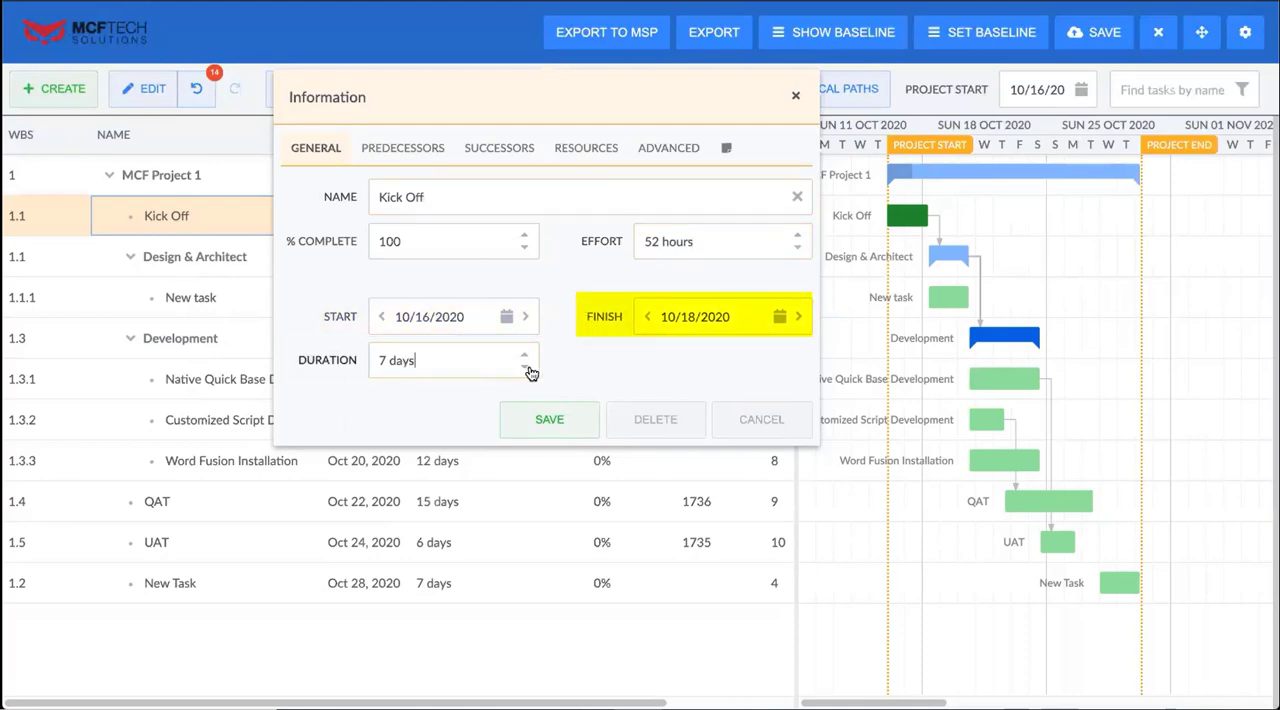
{"action": "left_click", "coordinate": [802, 319]}
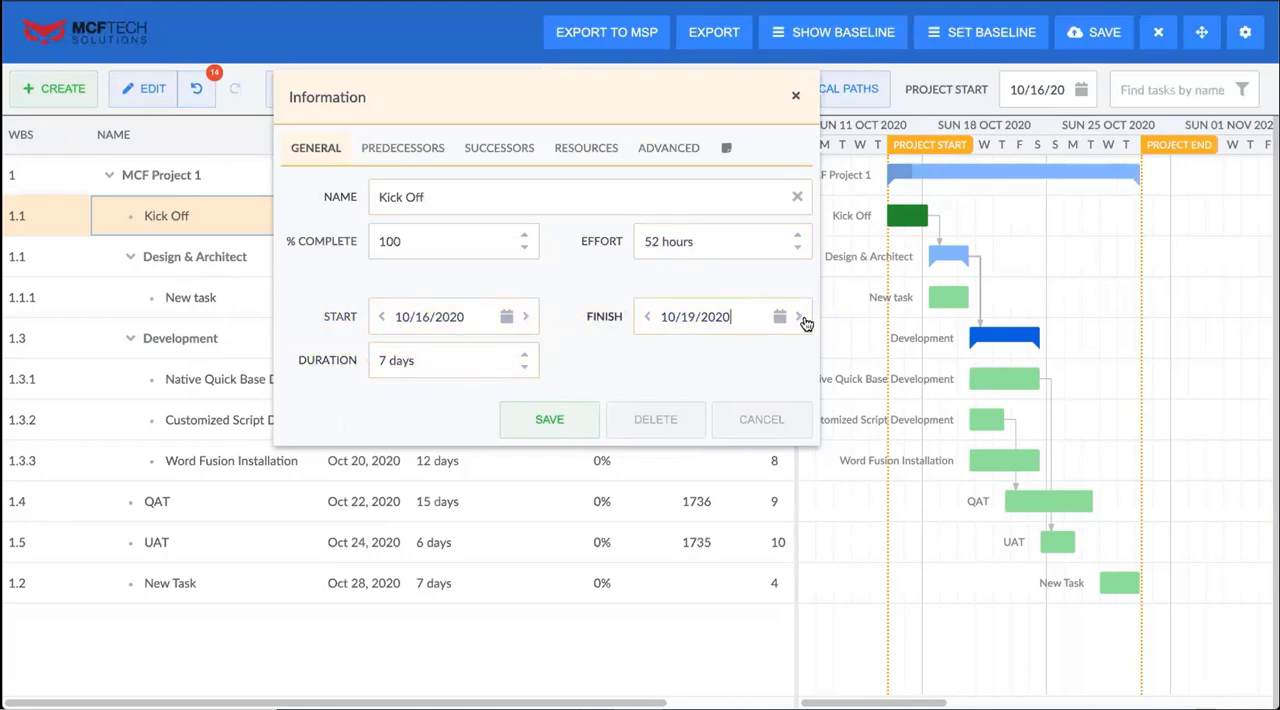
{"action": "left_click", "coordinate": [802, 319]}
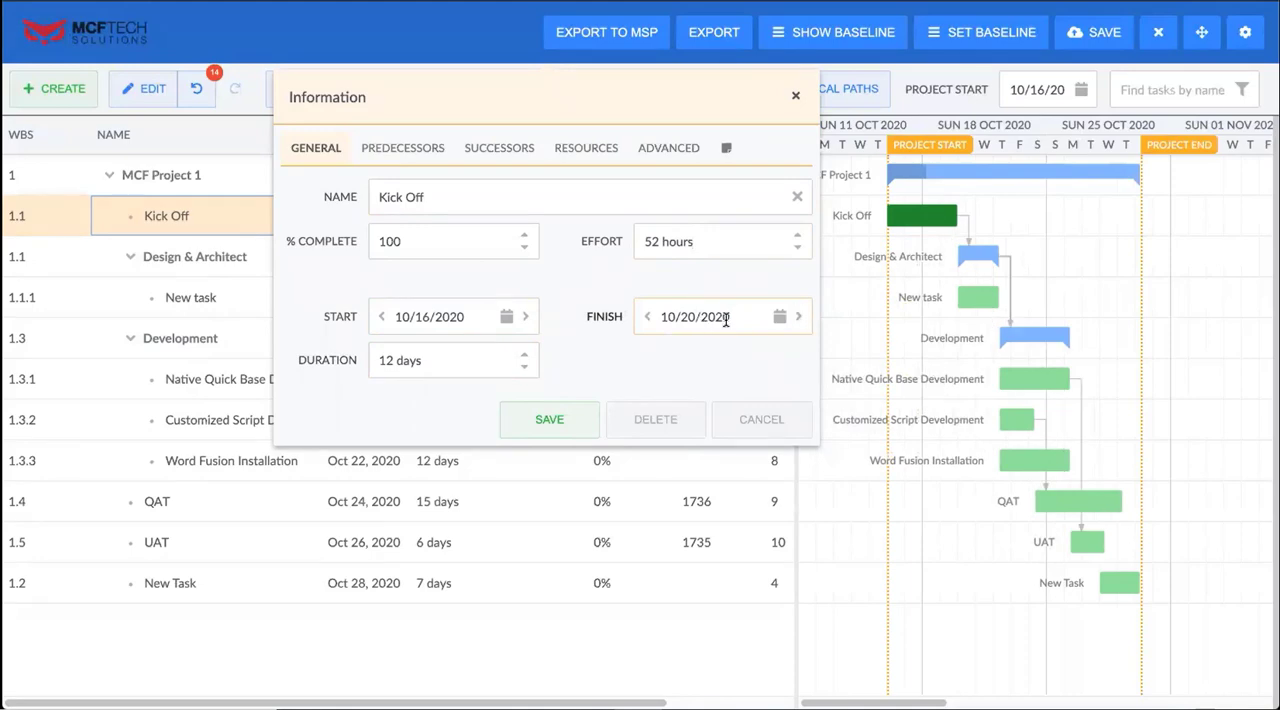
{"action": "left_click", "coordinate": [645, 317]}
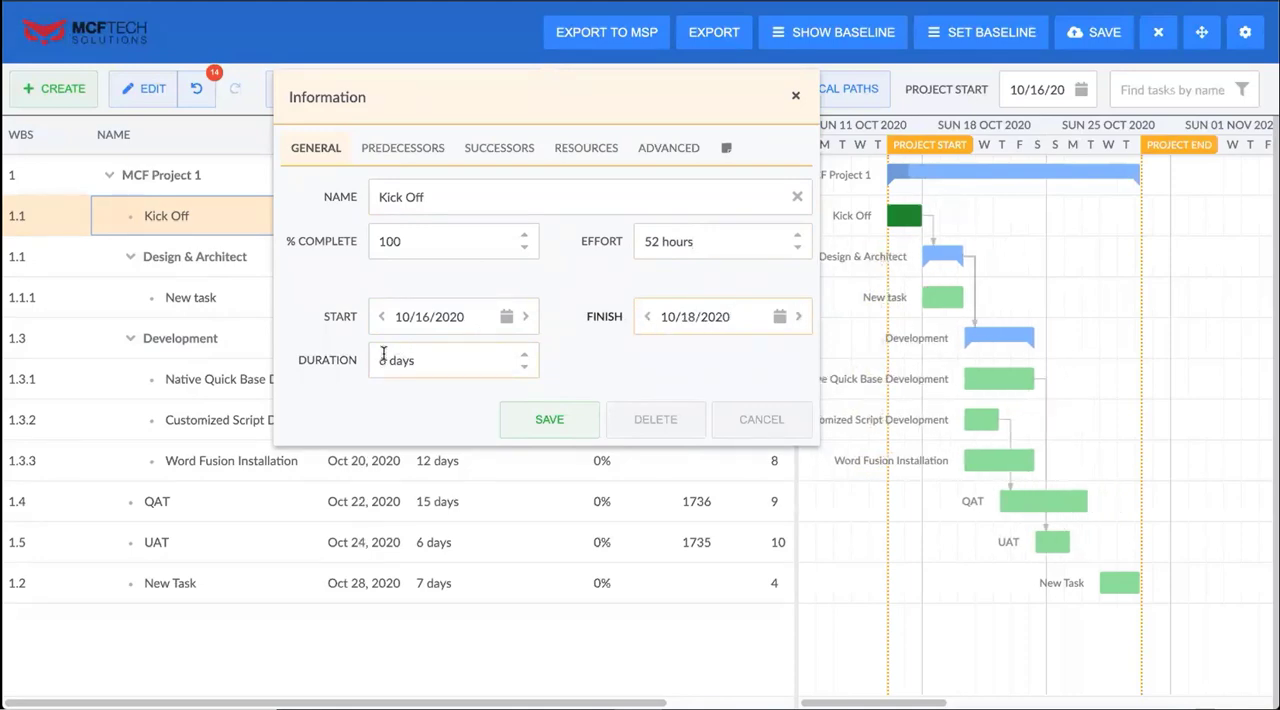
Shift the Kick Off task's start date to 10/19/2020
{"action": "left_click", "coordinate": [381, 318]}
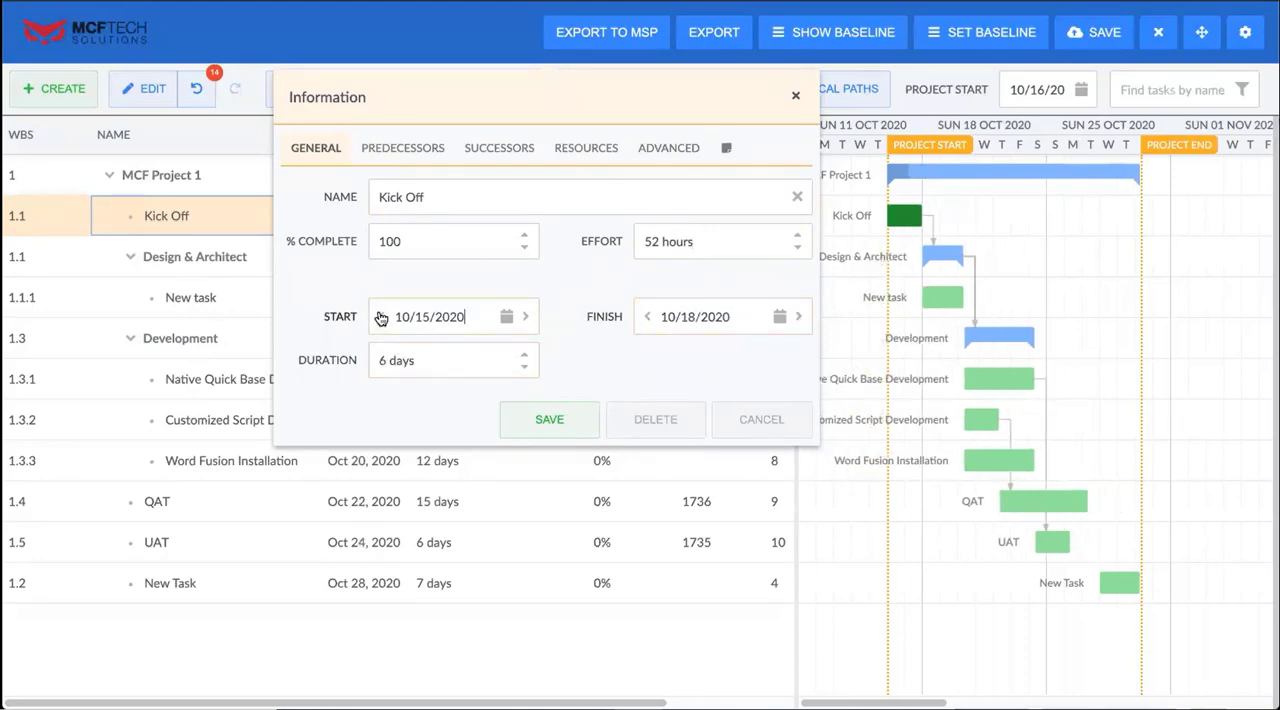
{"action": "left_click", "coordinate": [526, 317]}
{"action": "left_click", "coordinate": [526, 317]}
{"action": "left_click", "coordinate": [526, 317]}
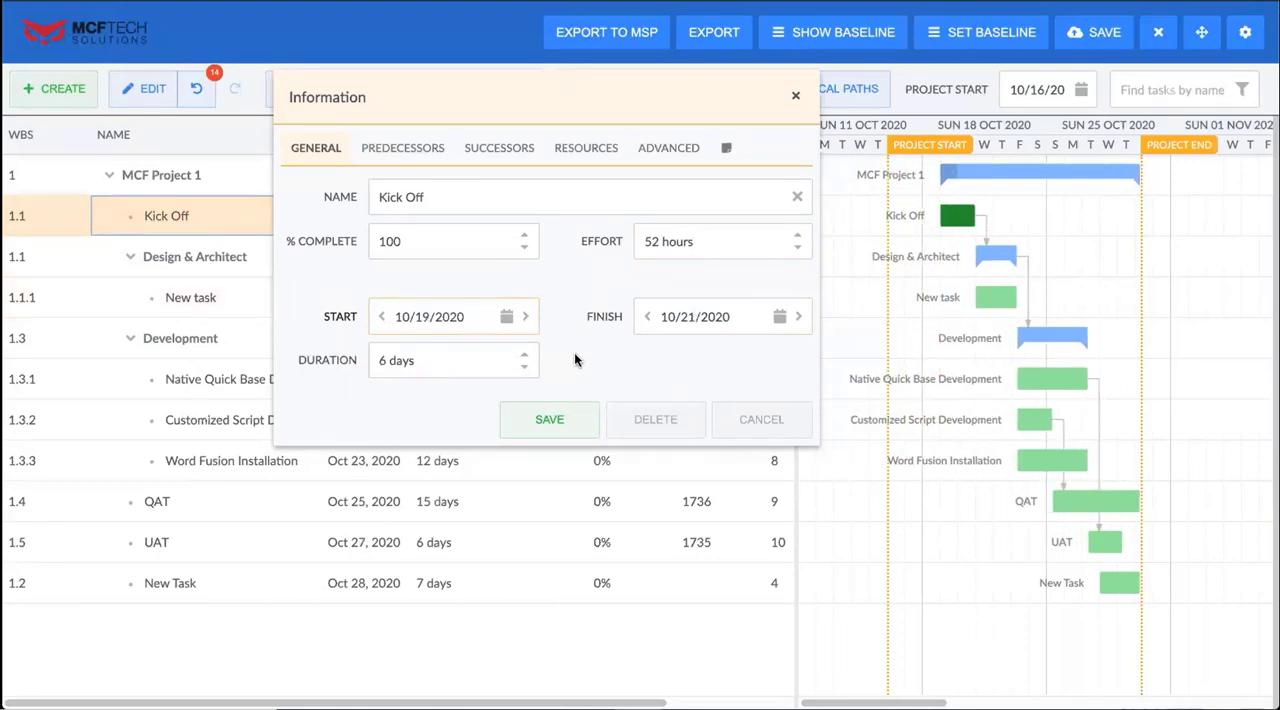
Show the Kick Off task's predecessors, and link the end of UAT to the start of New Task in the chart
{"action": "left_click", "coordinate": [421, 150]}
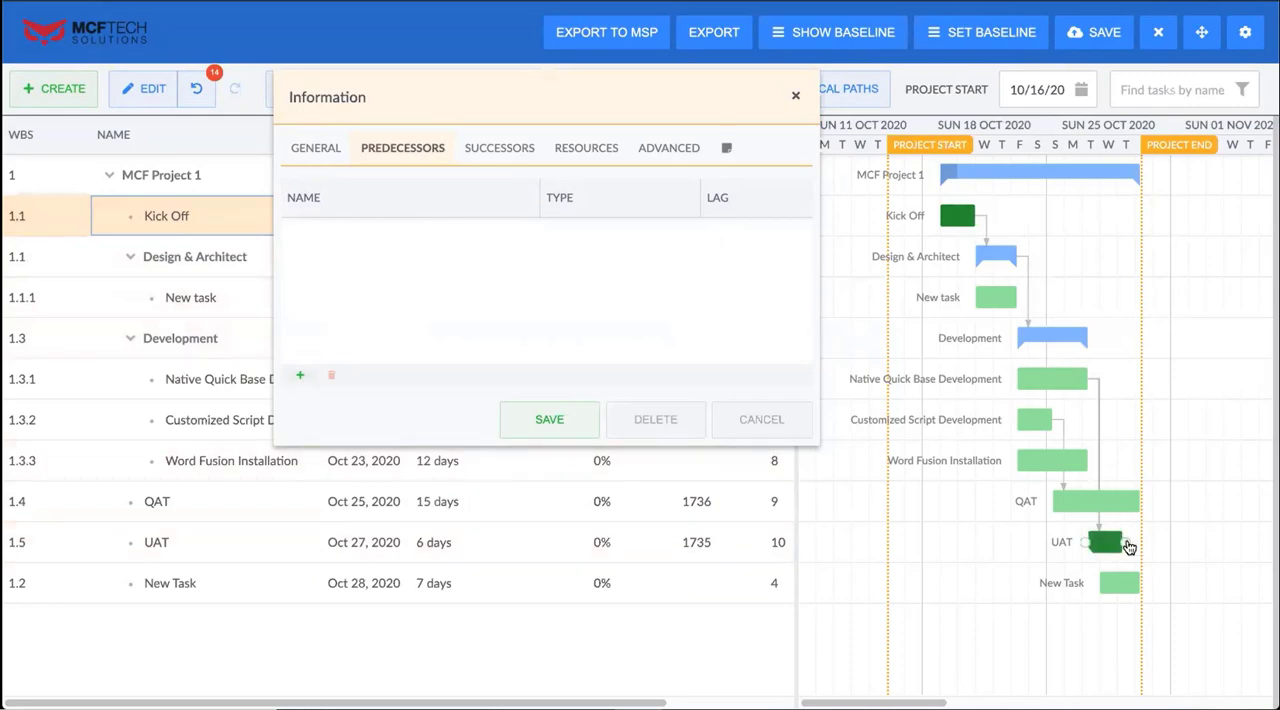
{"action": "left_click_drag", "start_coordinate": [1128, 546], "coordinate": [1100, 587]}
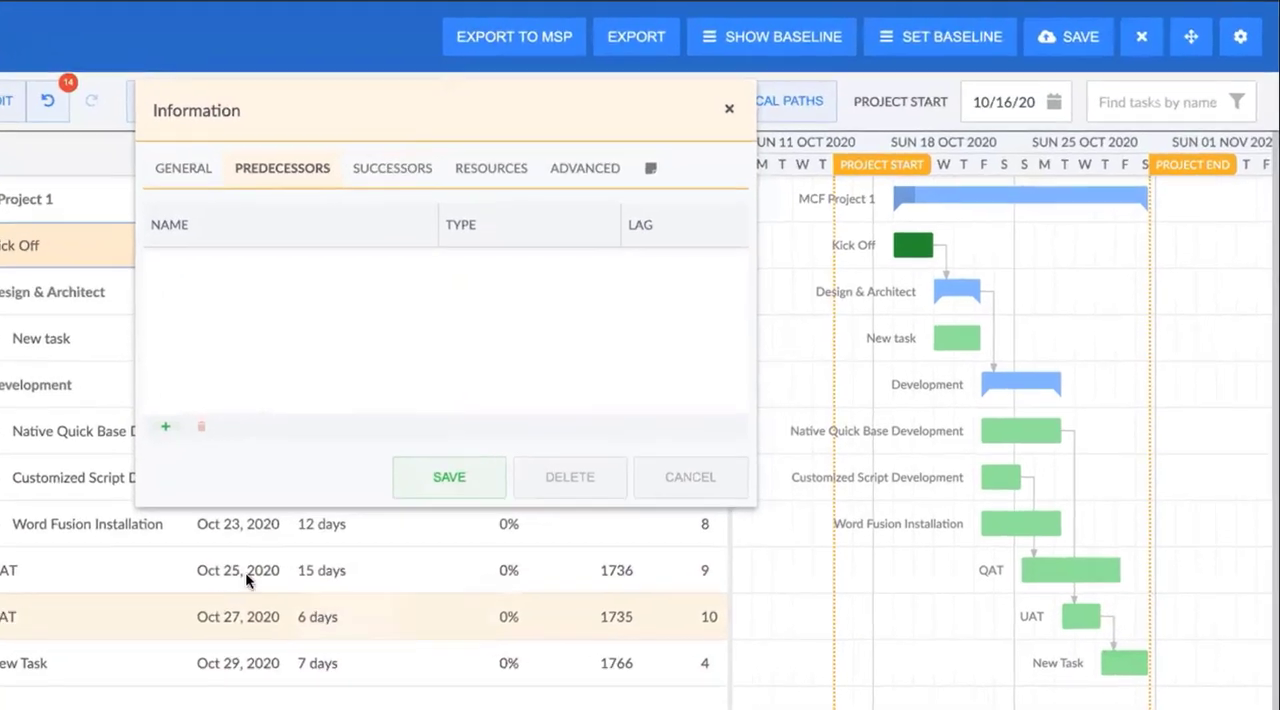
Add a blank predecessor row to the Kick Off task and delete it again
{"action": "left_click", "coordinate": [300, 375]}
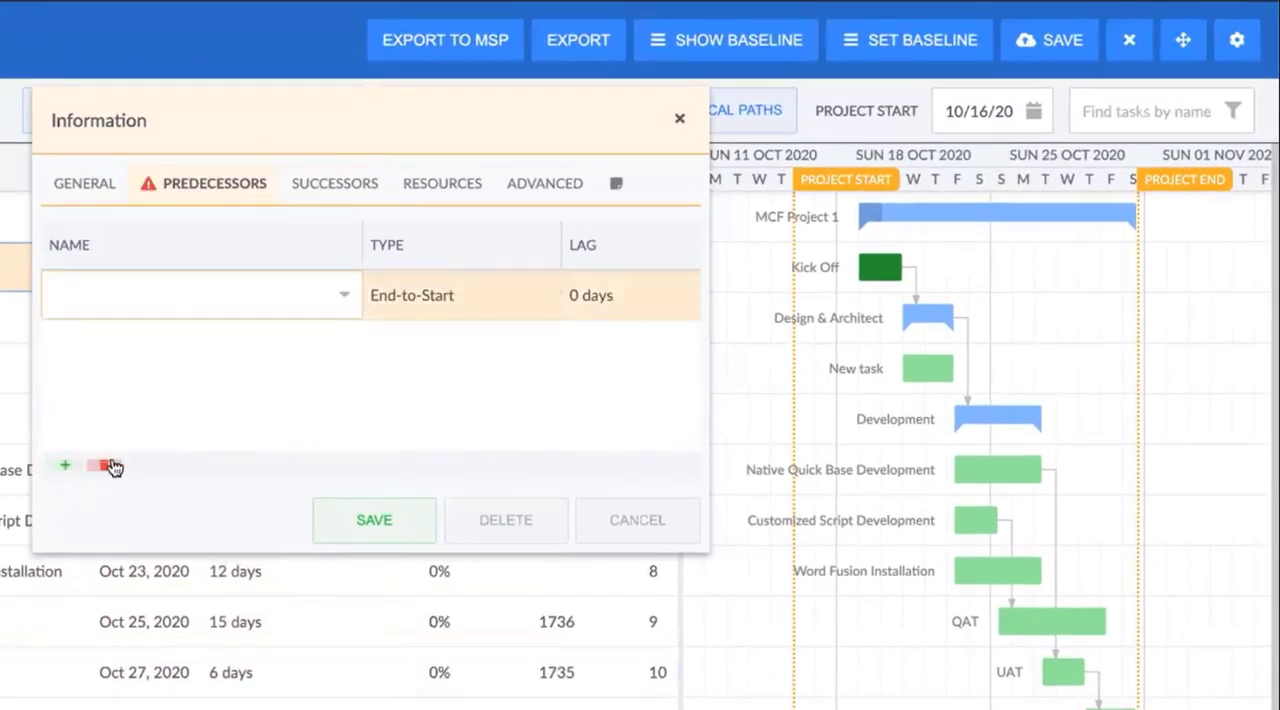
{"action": "left_click", "coordinate": [104, 466]}
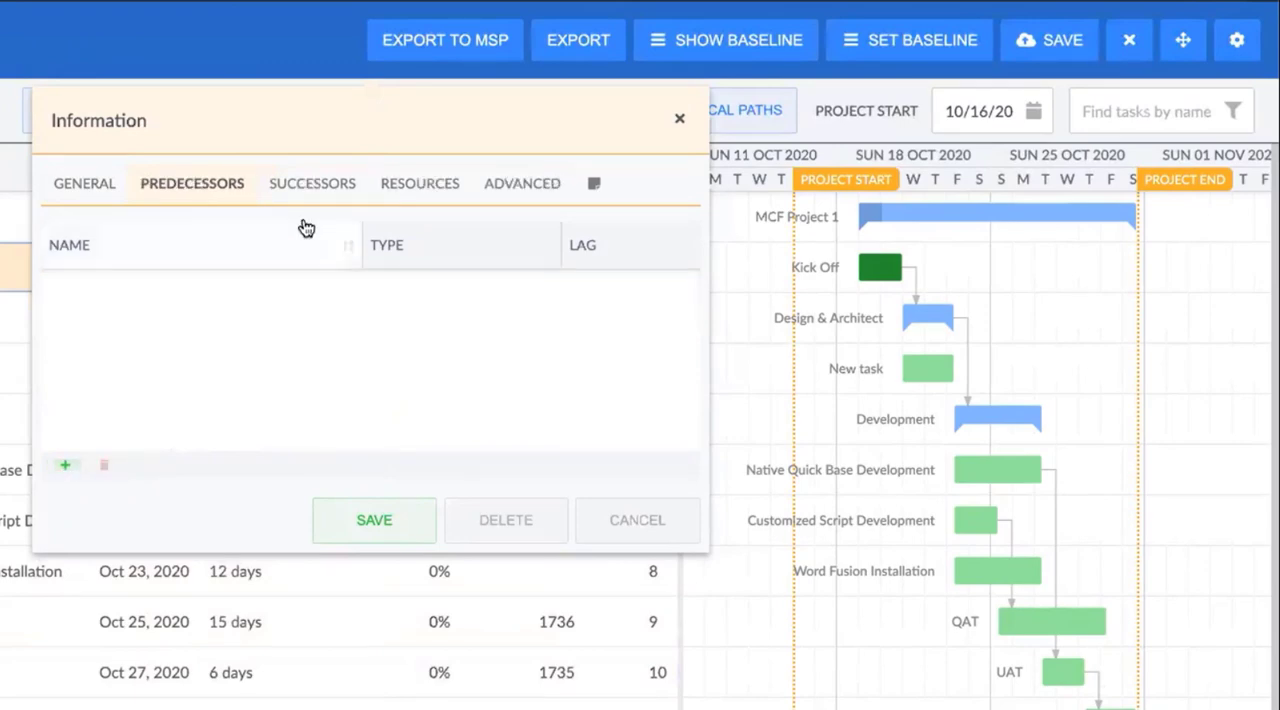
Set the lag of the Kick Off task's Design & Architect successor to 4 days
{"action": "left_click", "coordinate": [322, 182]}
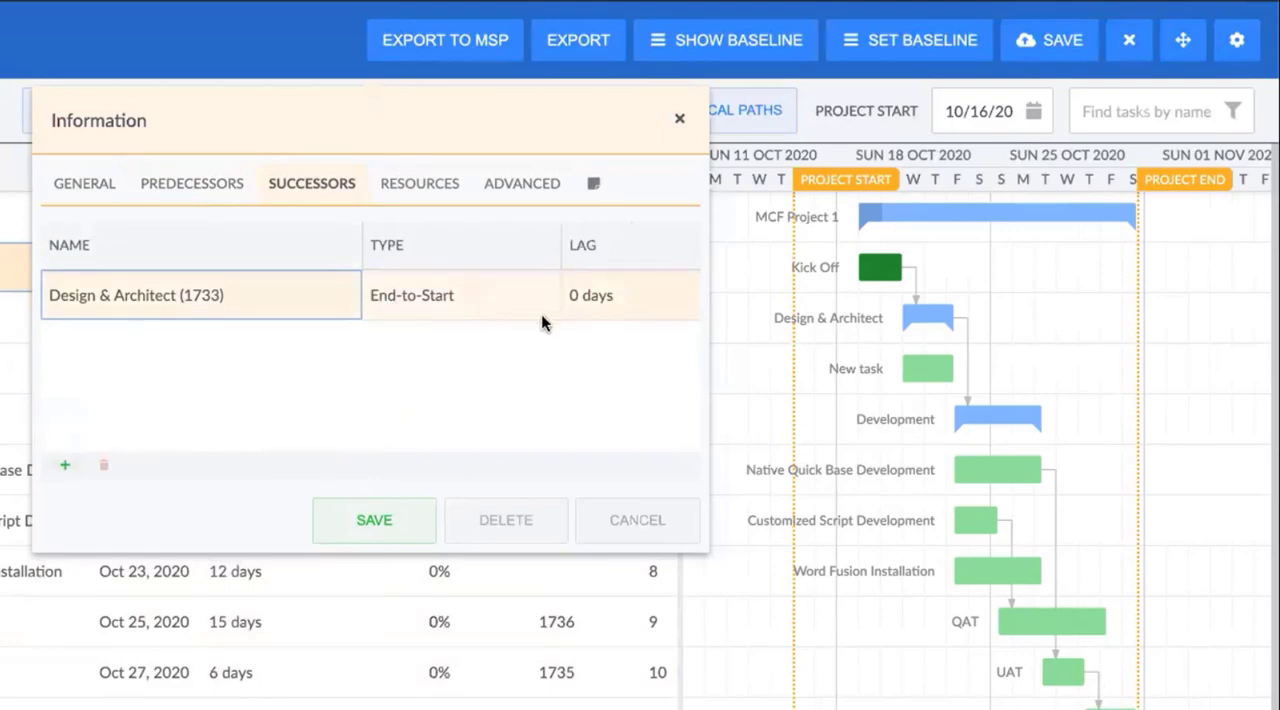
{"action": "double_click", "coordinate": [633, 295]}
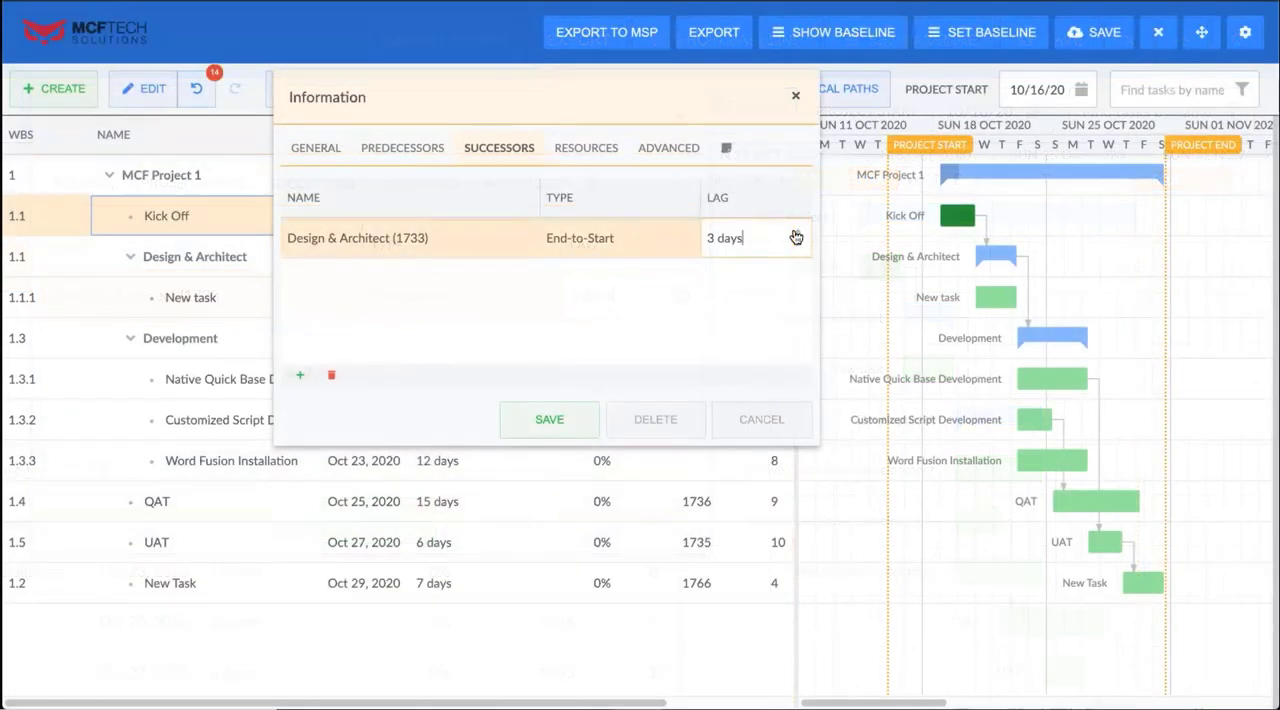
{"action": "left_click", "coordinate": [795, 235]}
{"action": "left_click", "coordinate": [775, 314]}
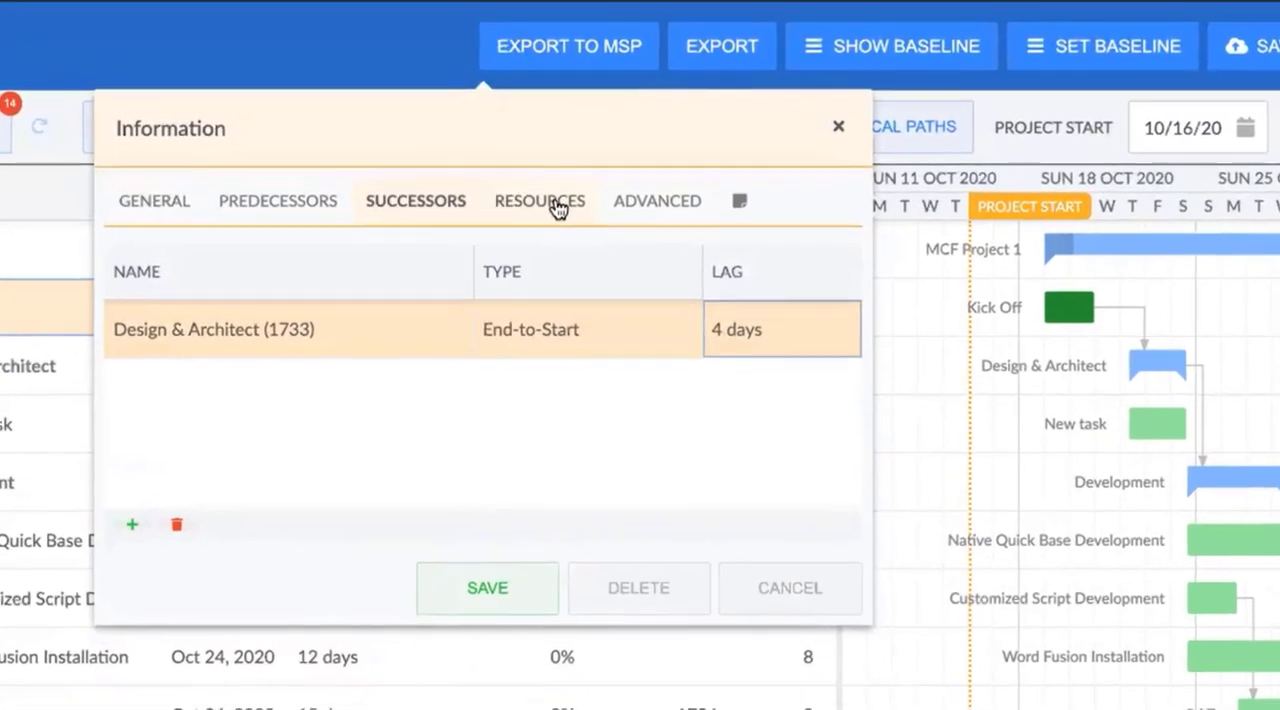
Assign the first person in the resource list to the Kick Off task at 50% units
{"action": "left_click", "coordinate": [555, 204]}
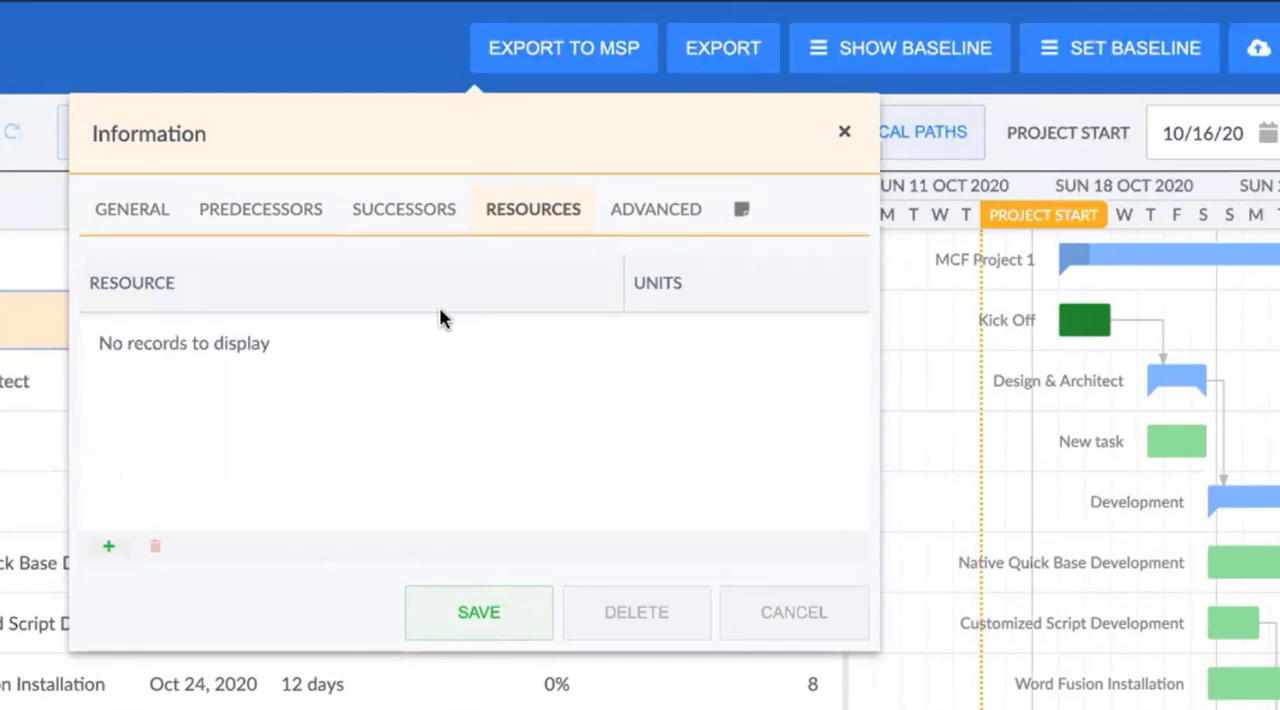
{"action": "left_click", "coordinate": [109, 550]}
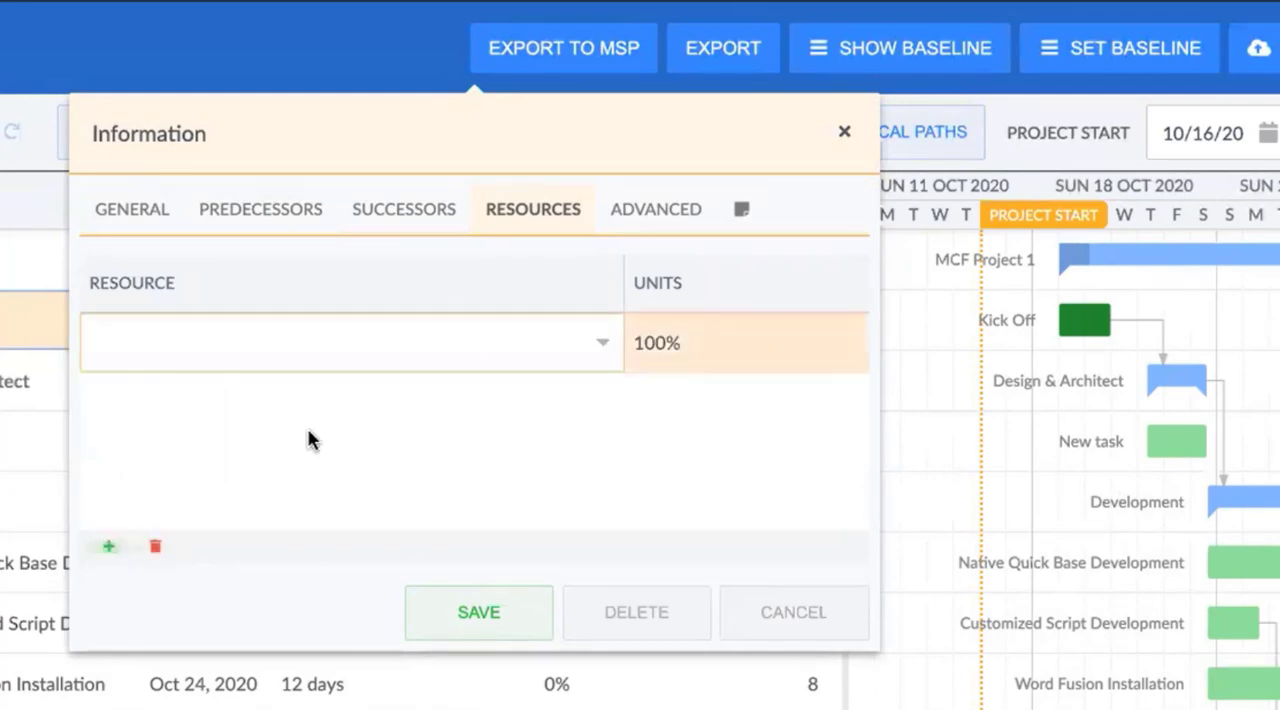
{"action": "left_click", "coordinate": [608, 342]}
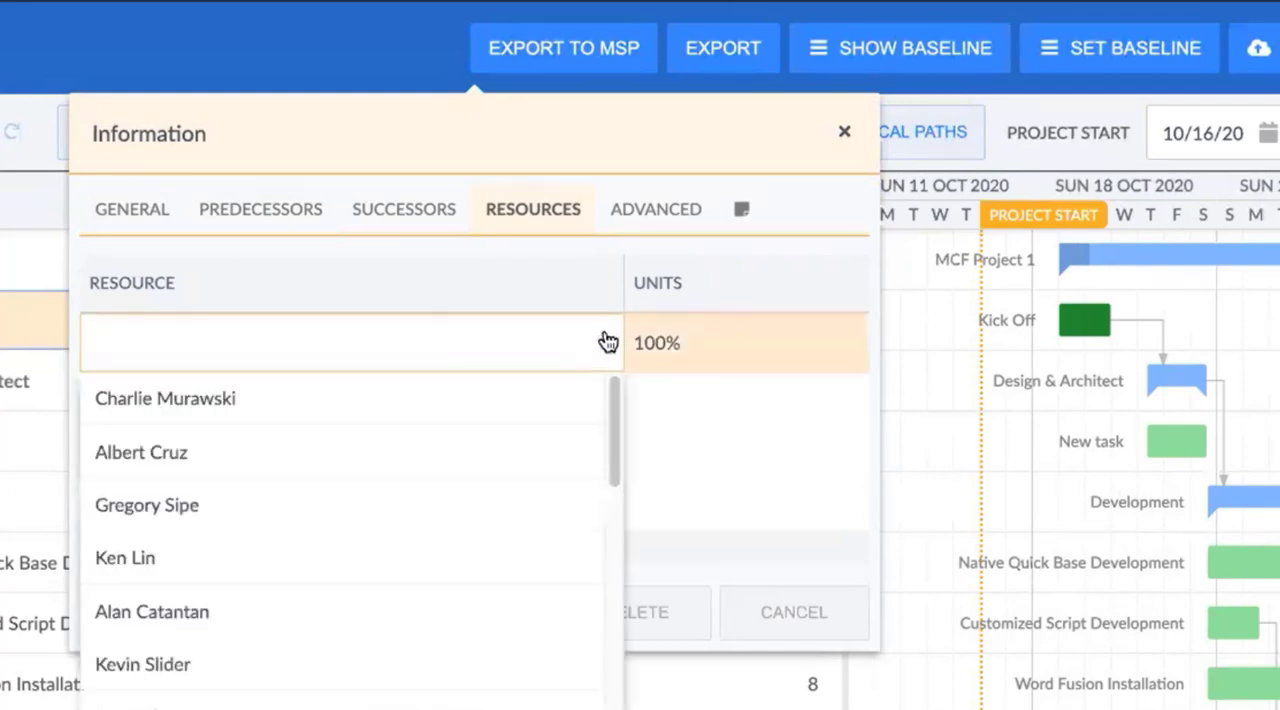
{"action": "left_click", "coordinate": [504, 411]}
{"action": "left_click", "coordinate": [734, 354]}
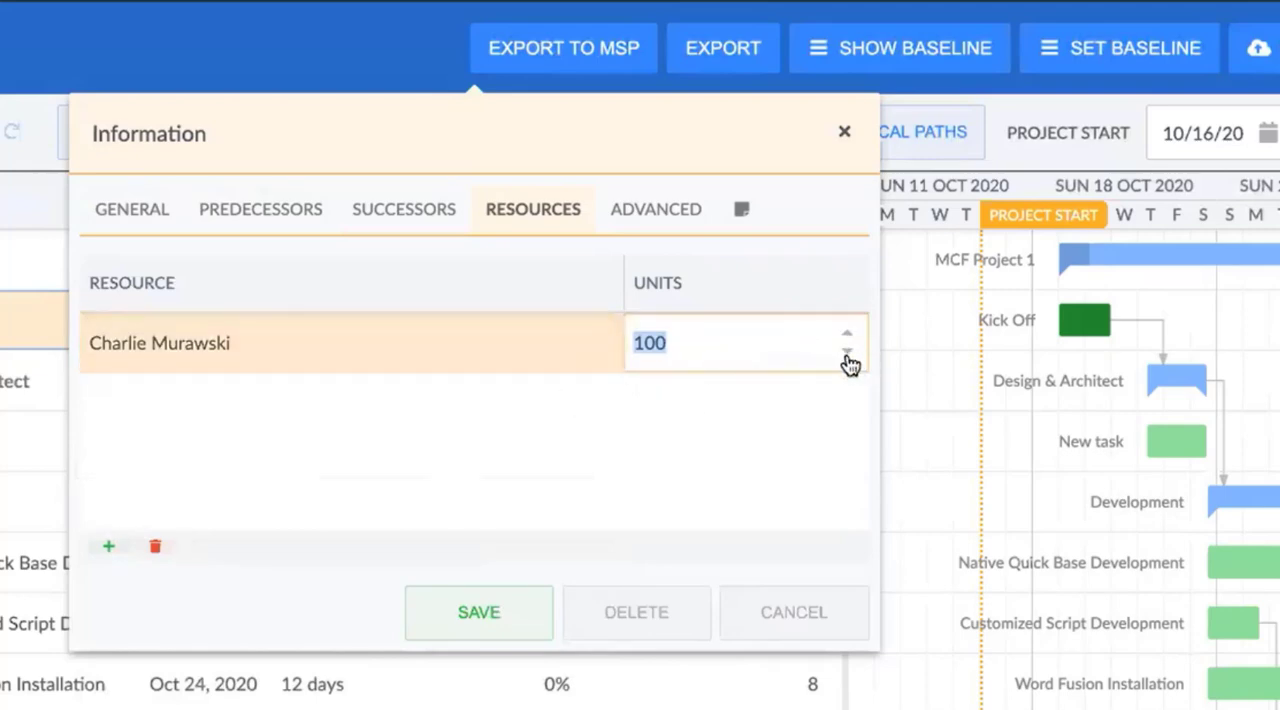
{"action": "type", "text": "50"}
{"action": "key", "text": "Return"}
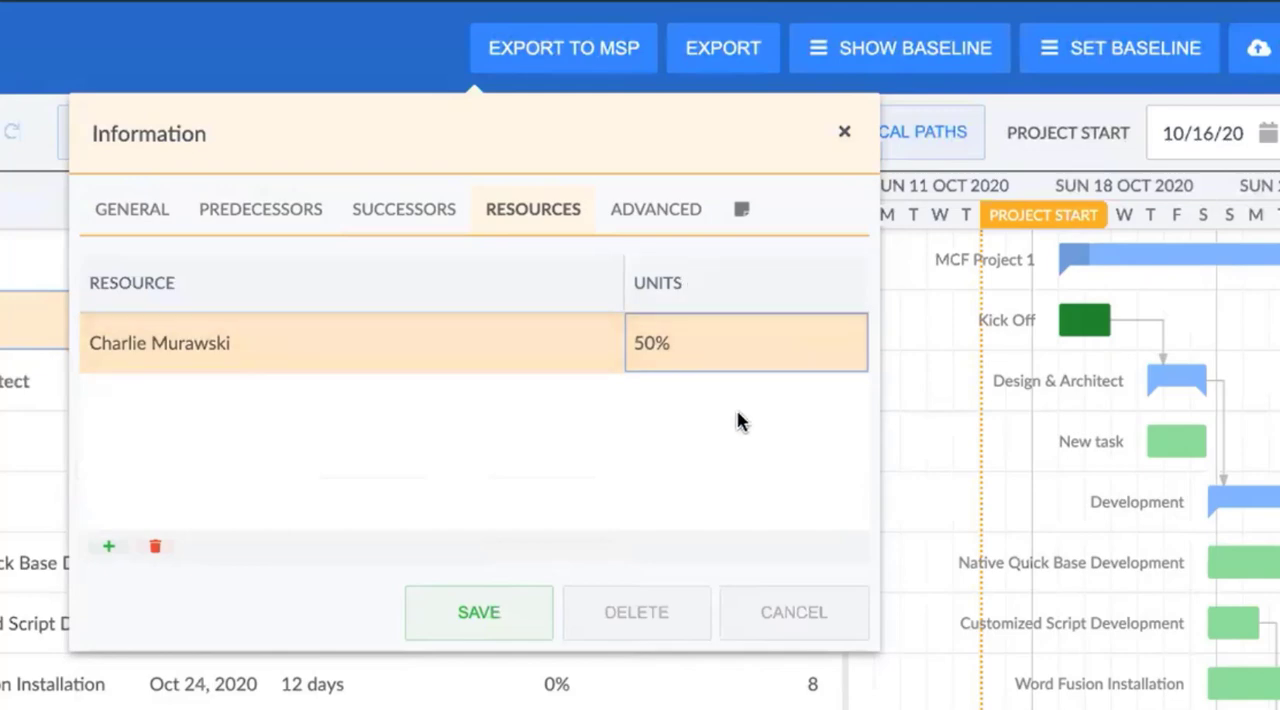
Set the Kick Off task's scheduling mode to Fixed Units
{"action": "left_click", "coordinate": [656, 209]}
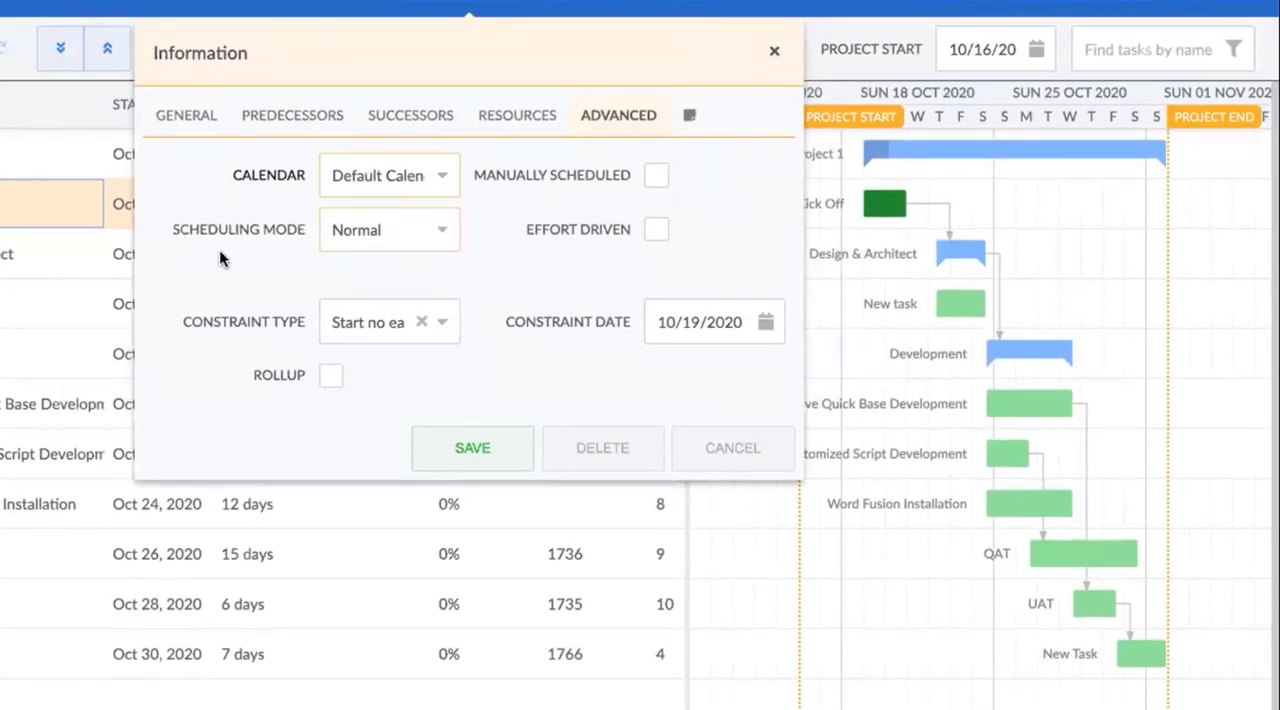
{"action": "left_click", "coordinate": [442, 233]}
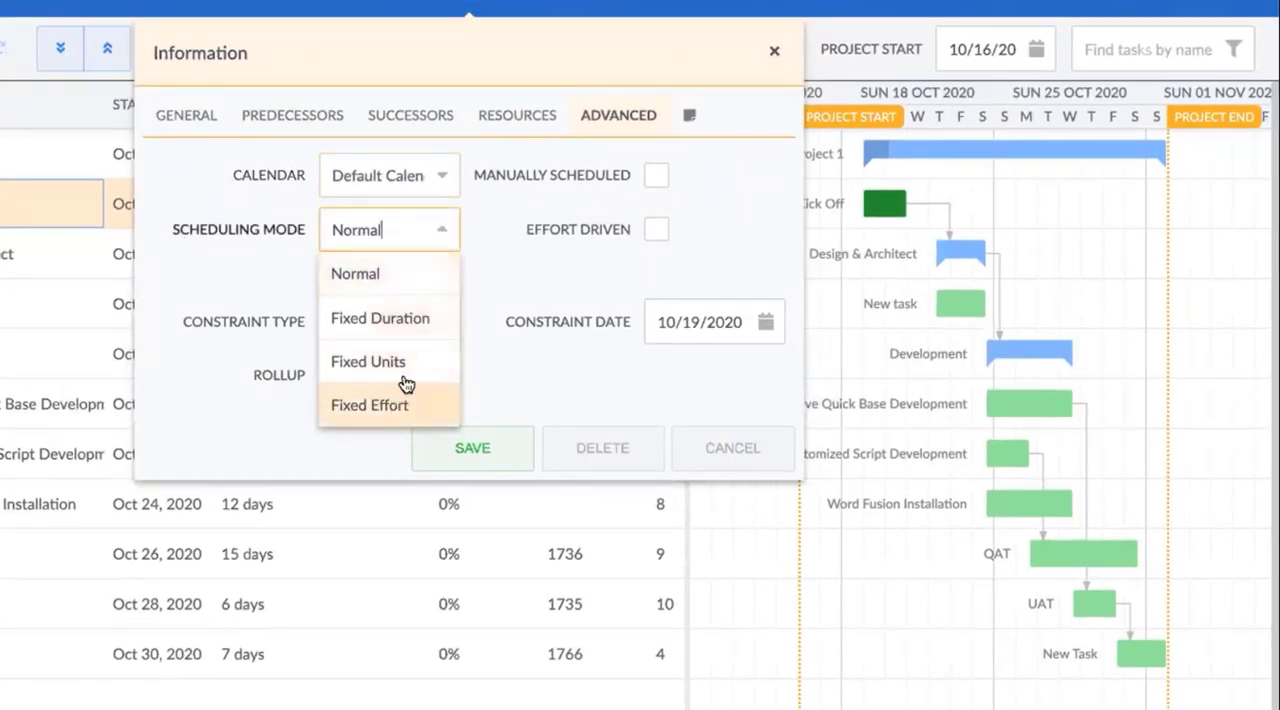
{"action": "left_click", "coordinate": [406, 362]}
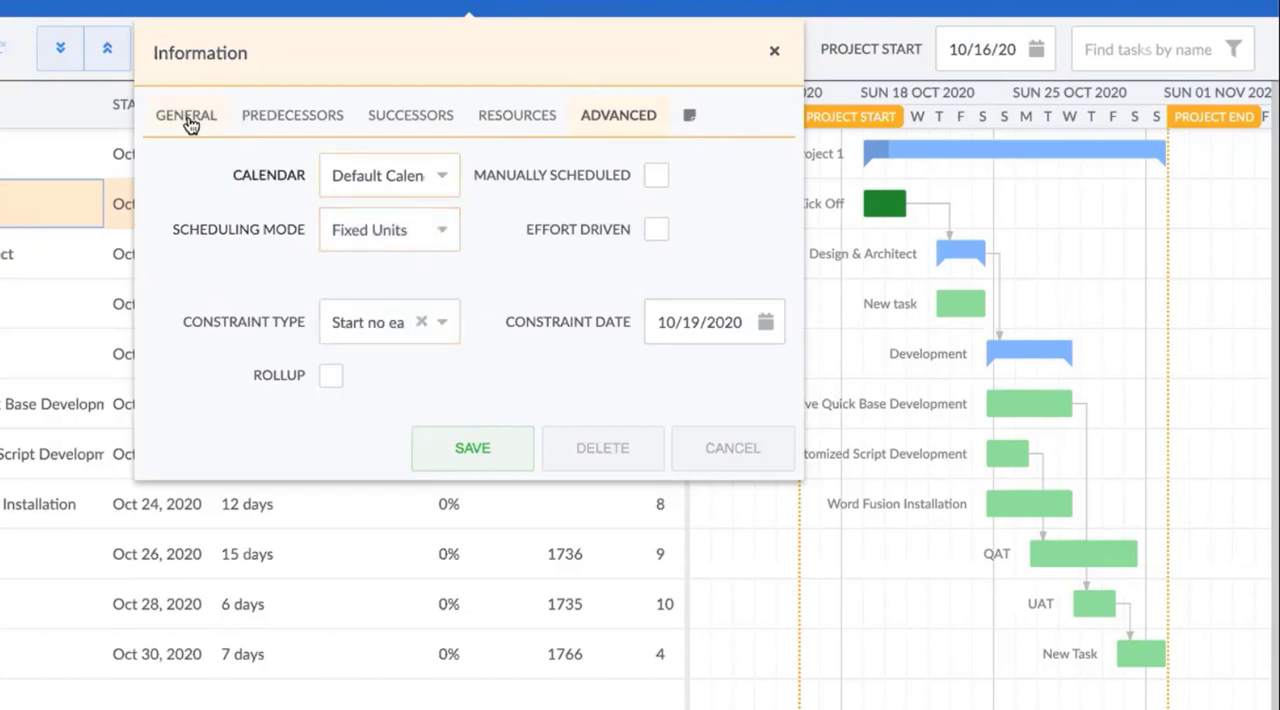
Raise the Kick Off task's duration step by step to 9 days, and lower it back to 6 days
{"action": "left_click", "coordinate": [189, 118]}
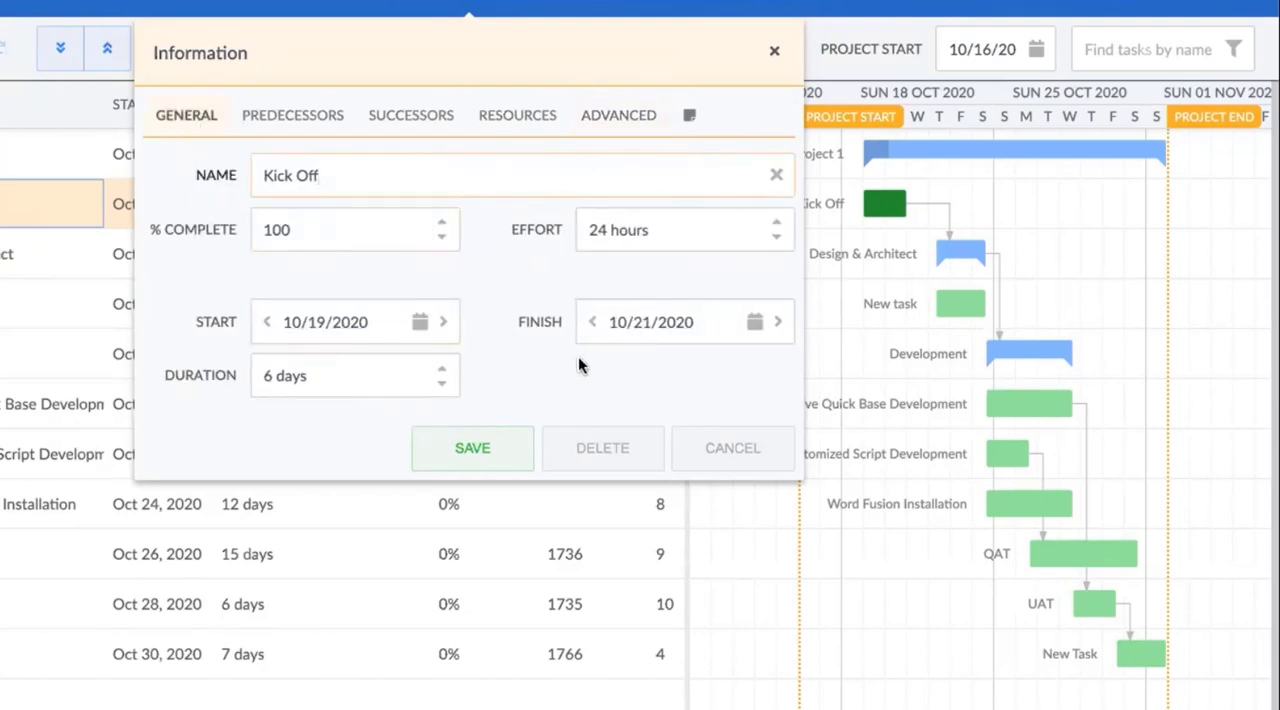
{"action": "left_click", "coordinate": [443, 370]}
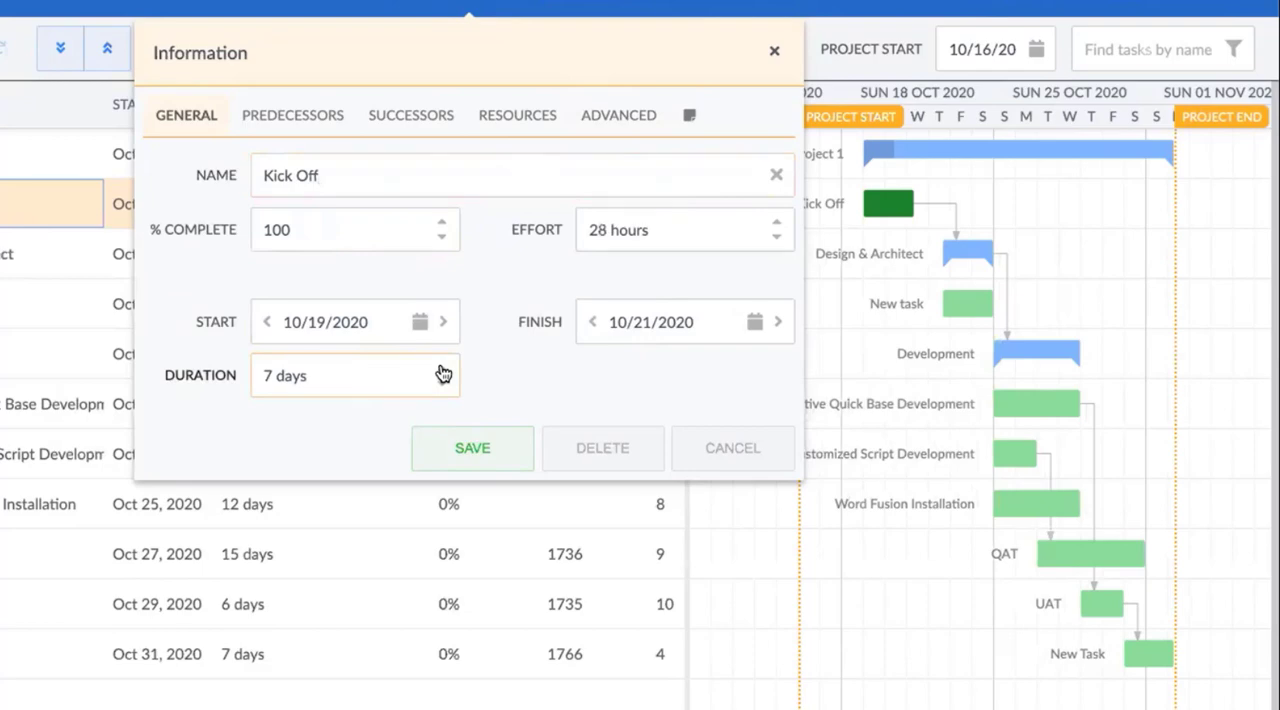
{"action": "left_click", "coordinate": [441, 368]}
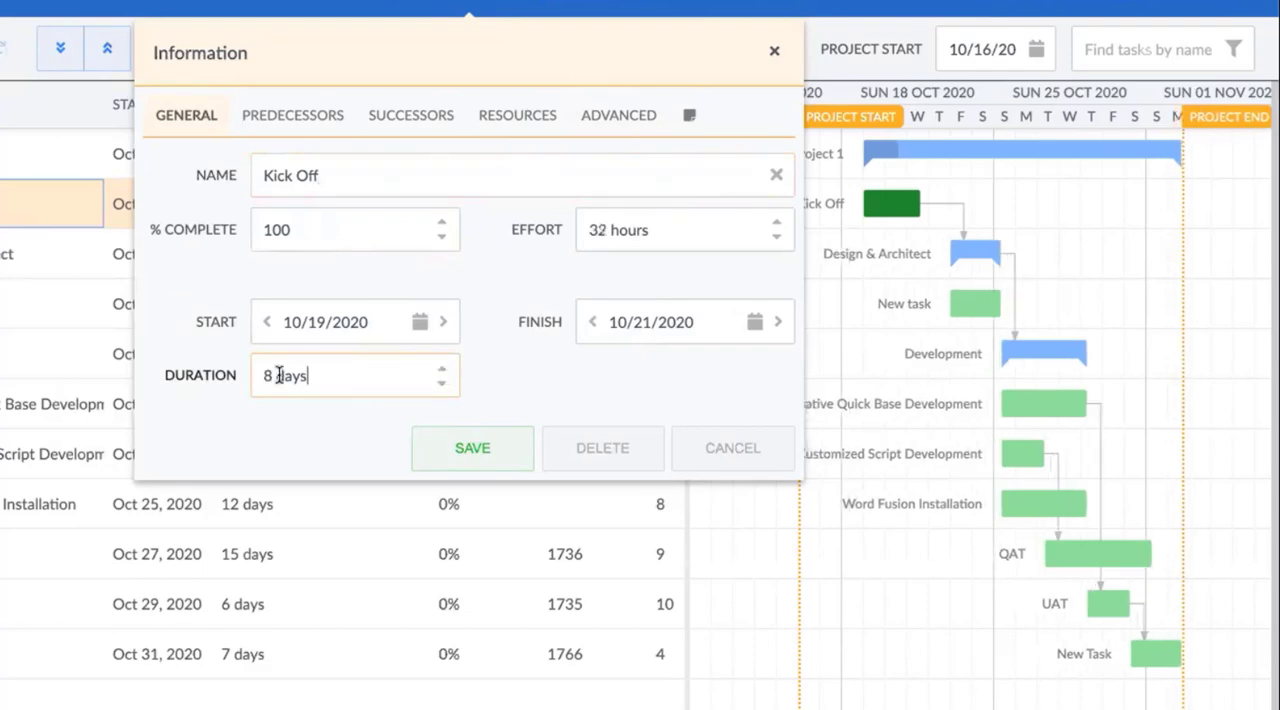
{"action": "left_click", "coordinate": [438, 369]}
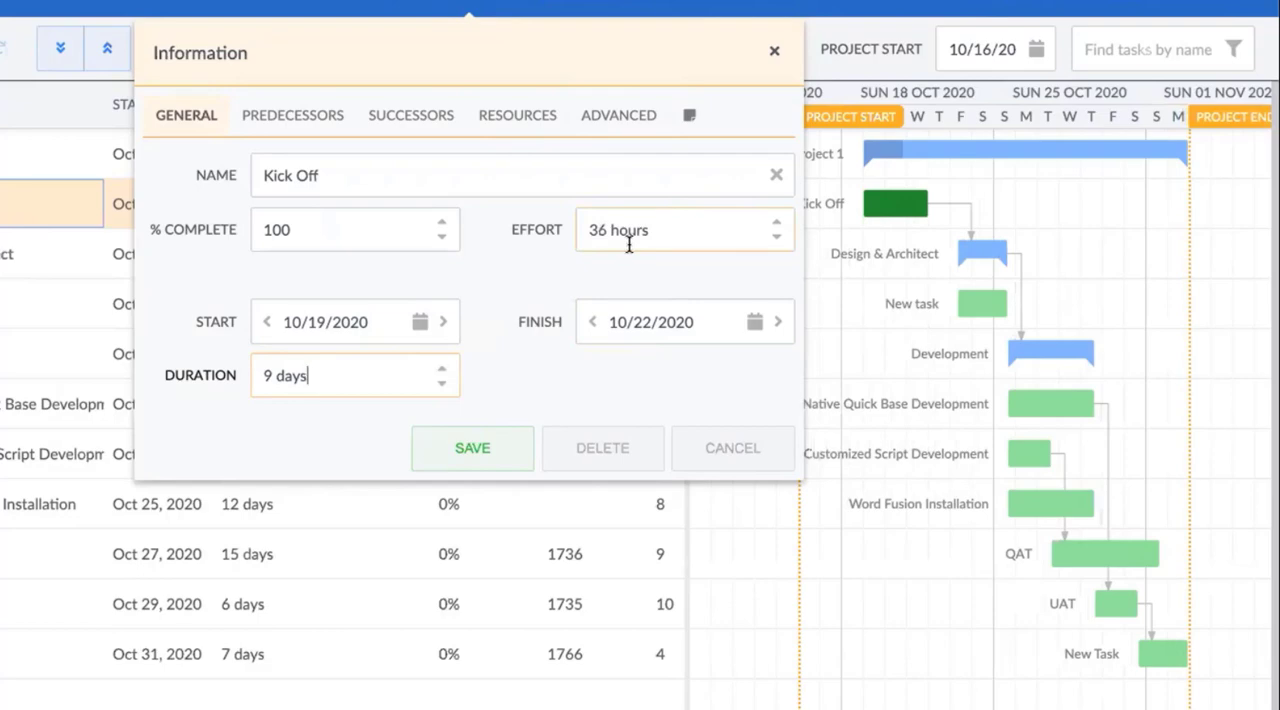
{"action": "left_click", "coordinate": [441, 385]}
{"action": "left_click", "coordinate": [441, 385]}
{"action": "left_click", "coordinate": [441, 385]}
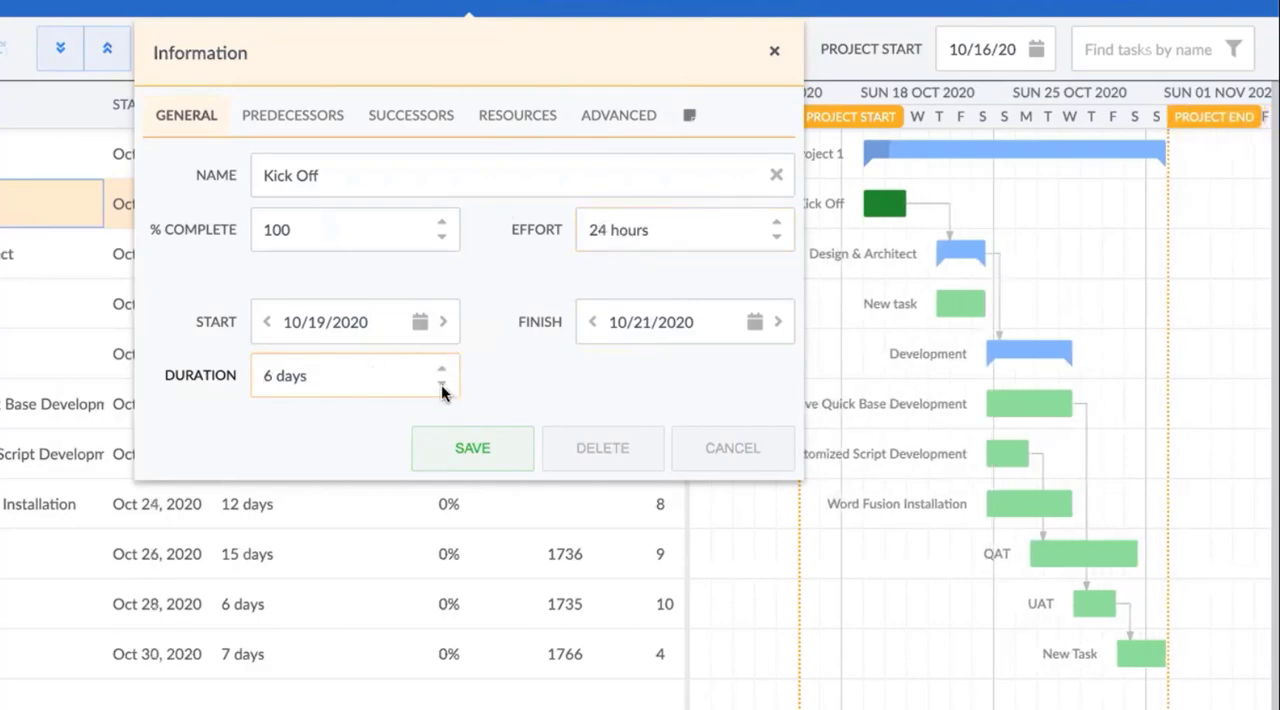
Return the Kick Off task's scheduling mode to Normal
{"action": "left_click", "coordinate": [619, 115]}
{"action": "left_click", "coordinate": [442, 232]}
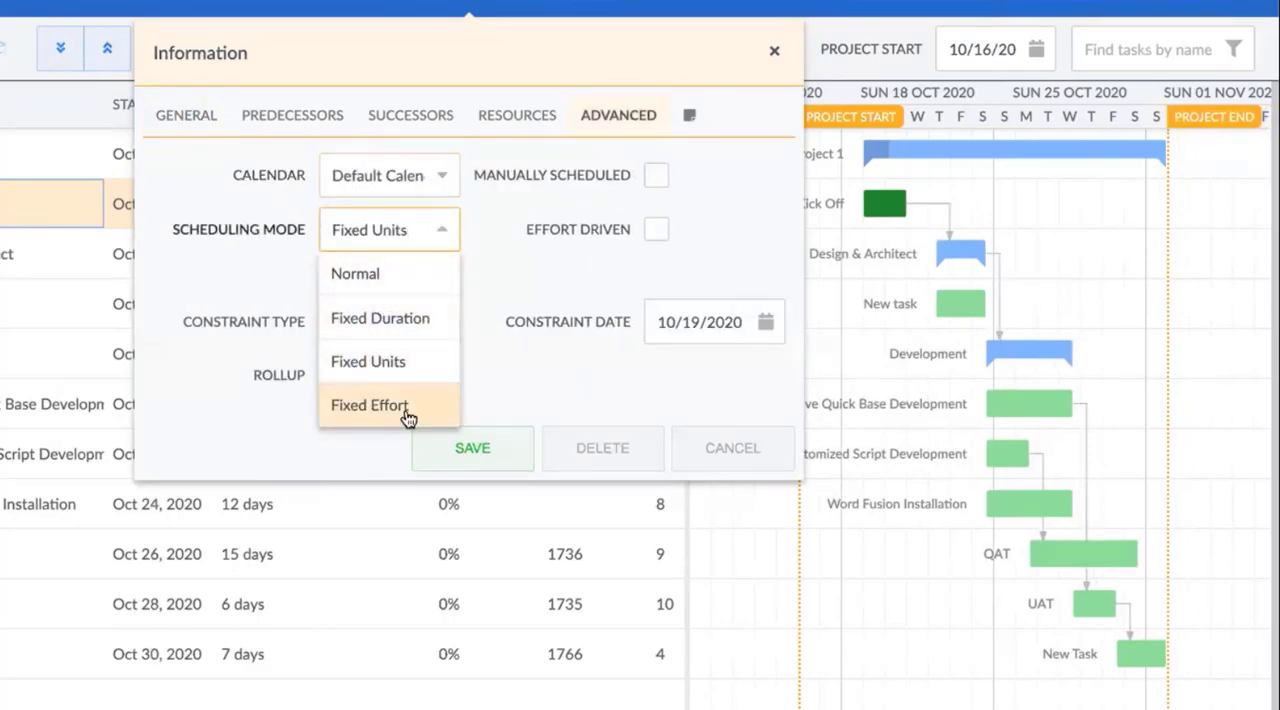
{"action": "left_click", "coordinate": [417, 271]}
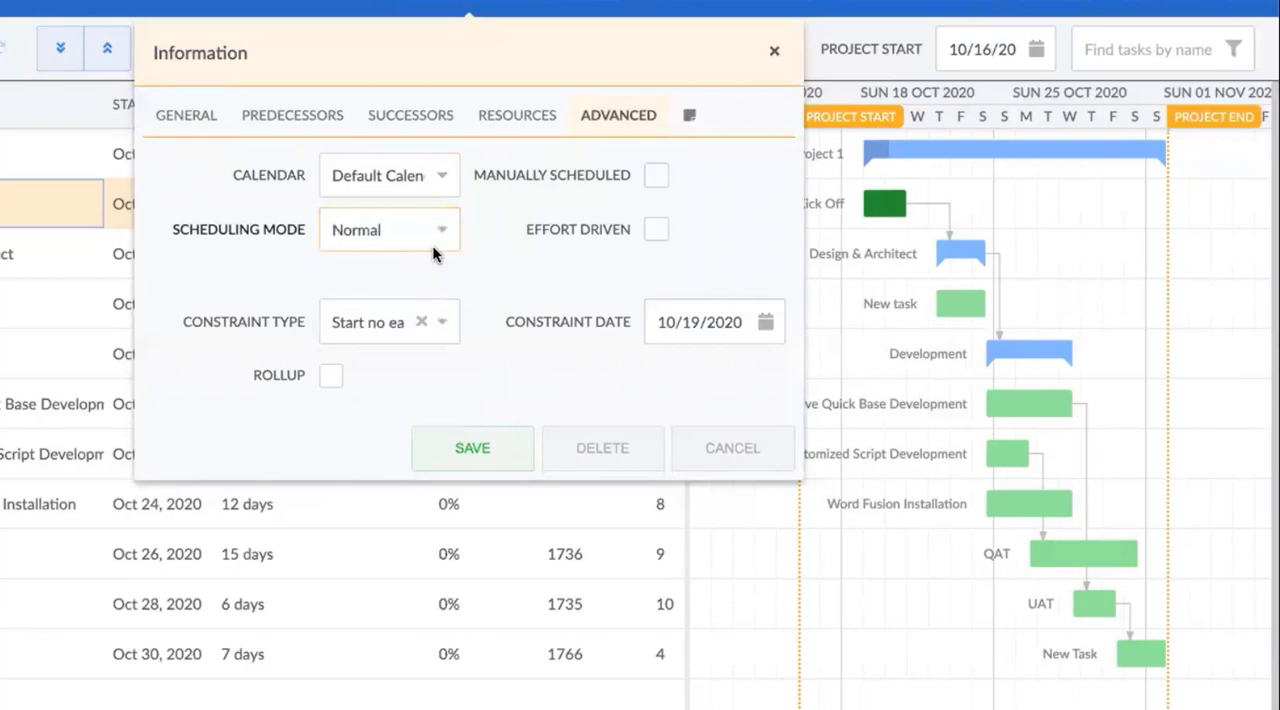
{"action": "left_click", "coordinate": [277, 245]}
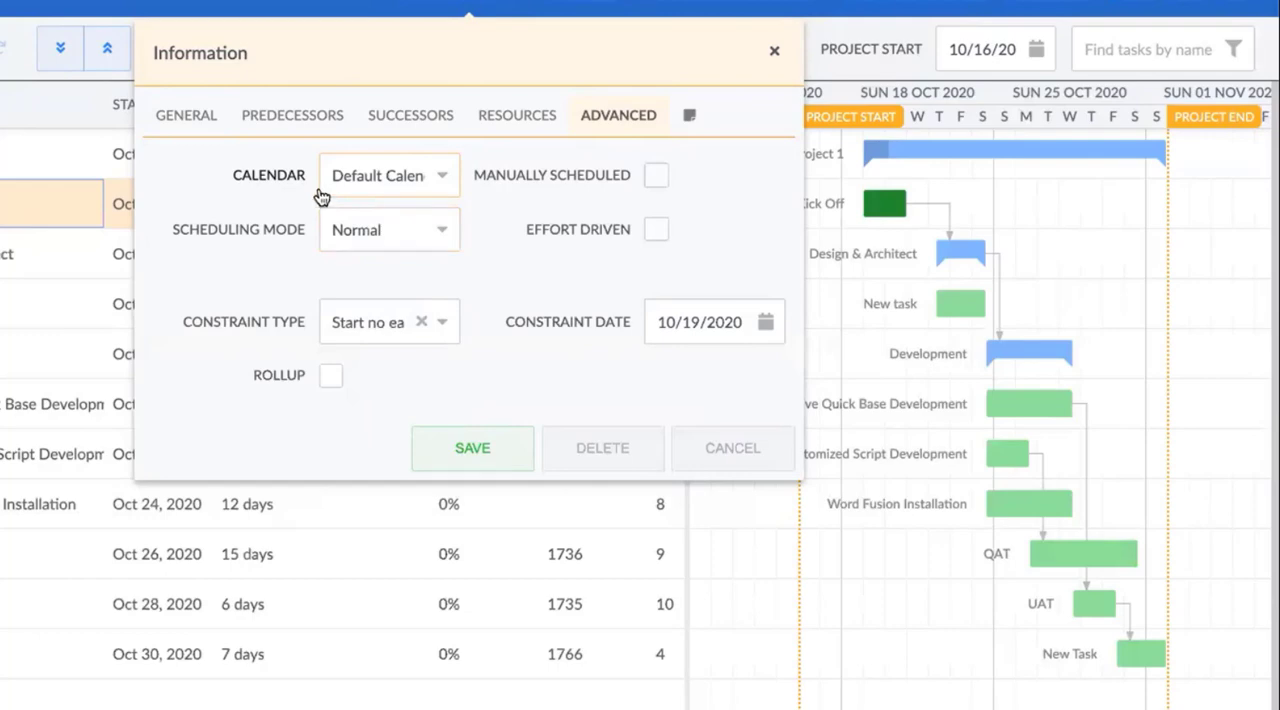
View the calendars available for the Kick Off task
{"action": "left_click", "coordinate": [443, 175]}
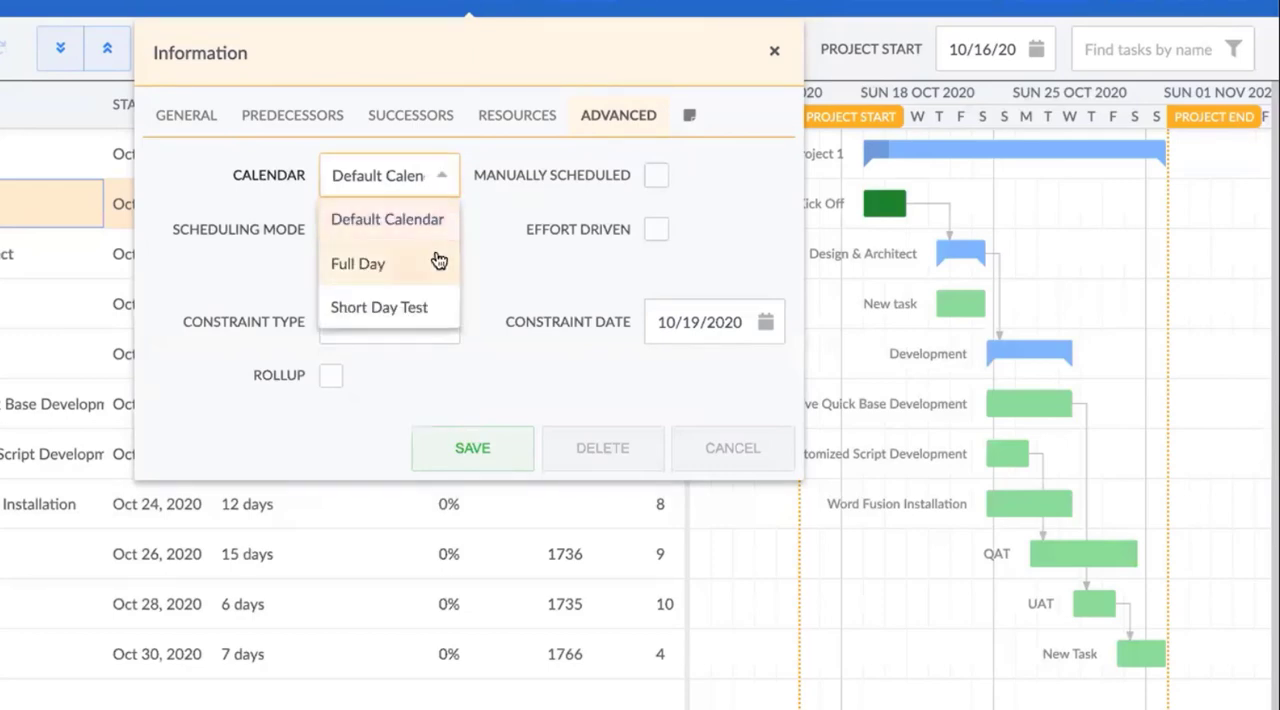
{"action": "left_click", "coordinate": [521, 279]}
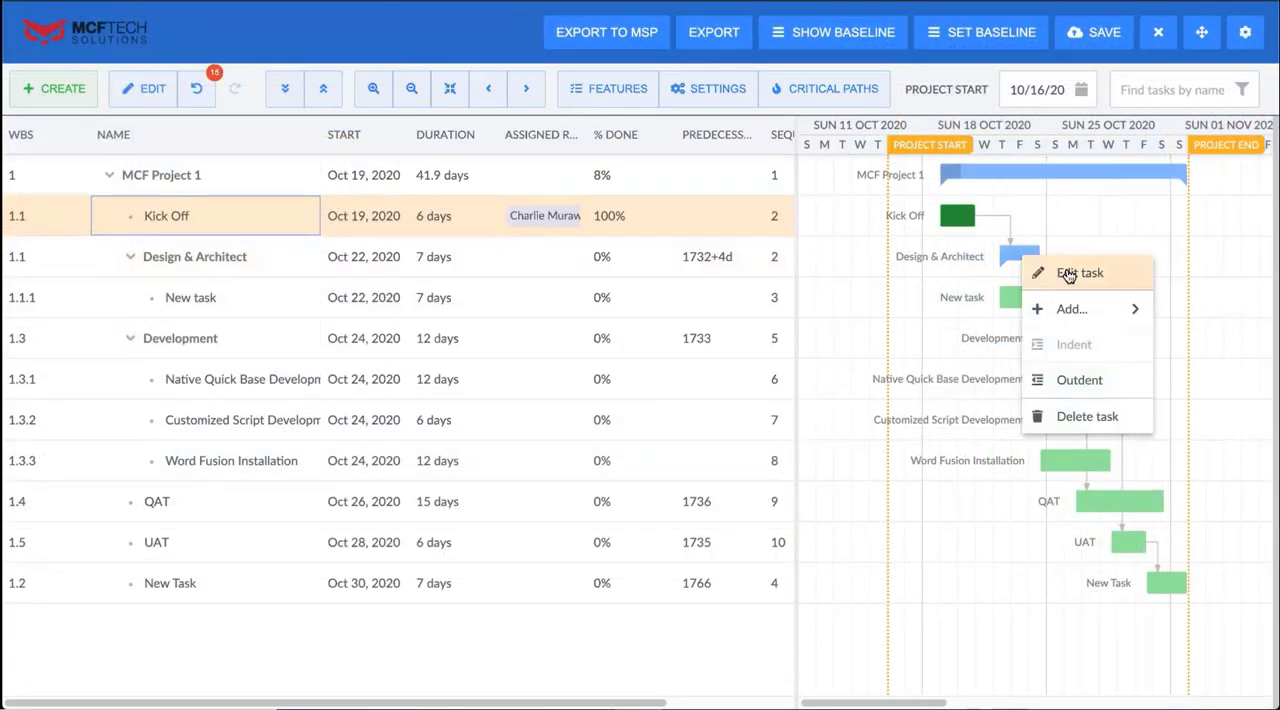
Set the Design & Architect task to manually scheduled and save the change
{"action": "left_click", "coordinate": [1065, 267]}
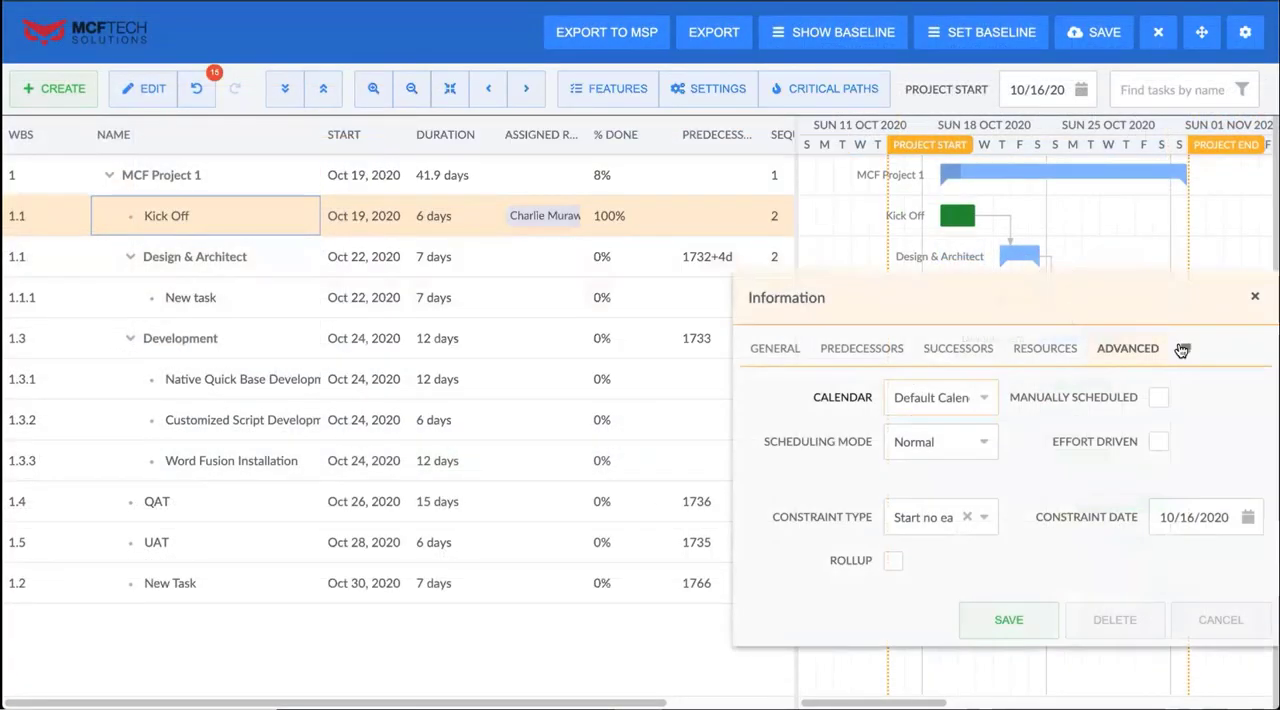
{"action": "left_click", "coordinate": [1158, 397]}
{"action": "left_click", "coordinate": [1003, 658]}
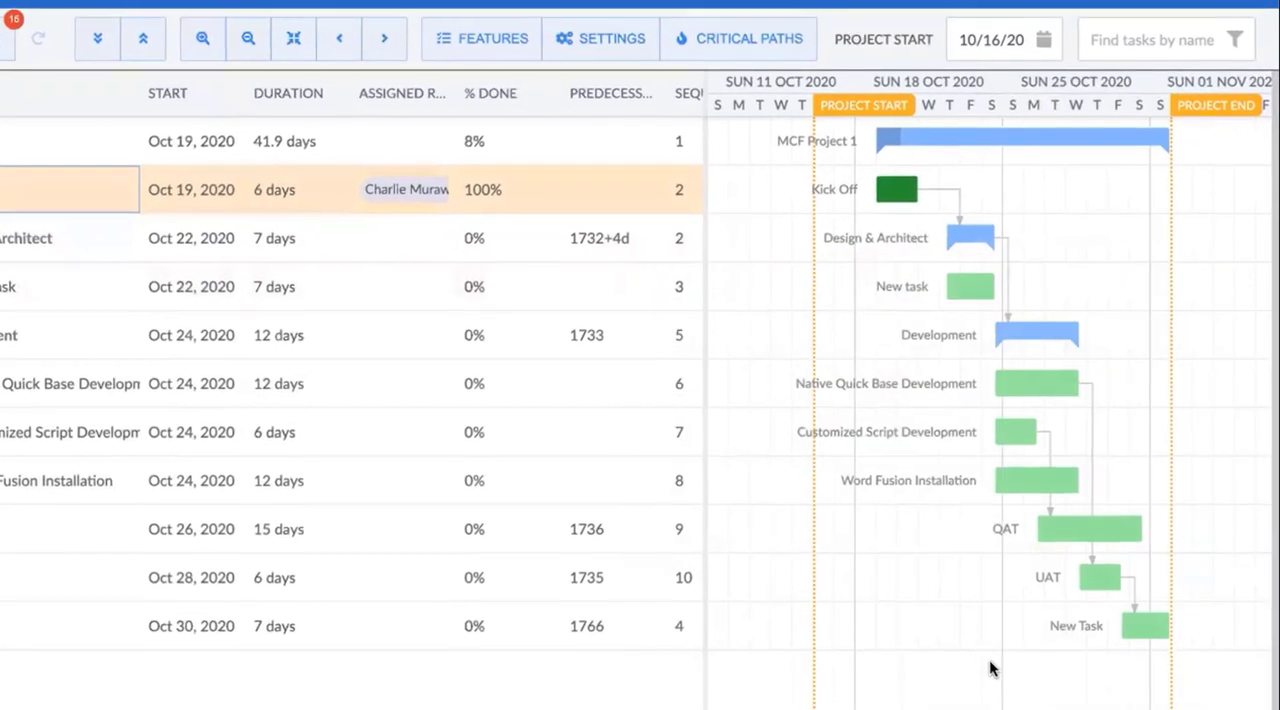
Move the Kick Off bar to start on Oct 27, 2020, and move it back to Oct 19, 2020
{"action": "mouse_move", "coordinate": [905, 199]}
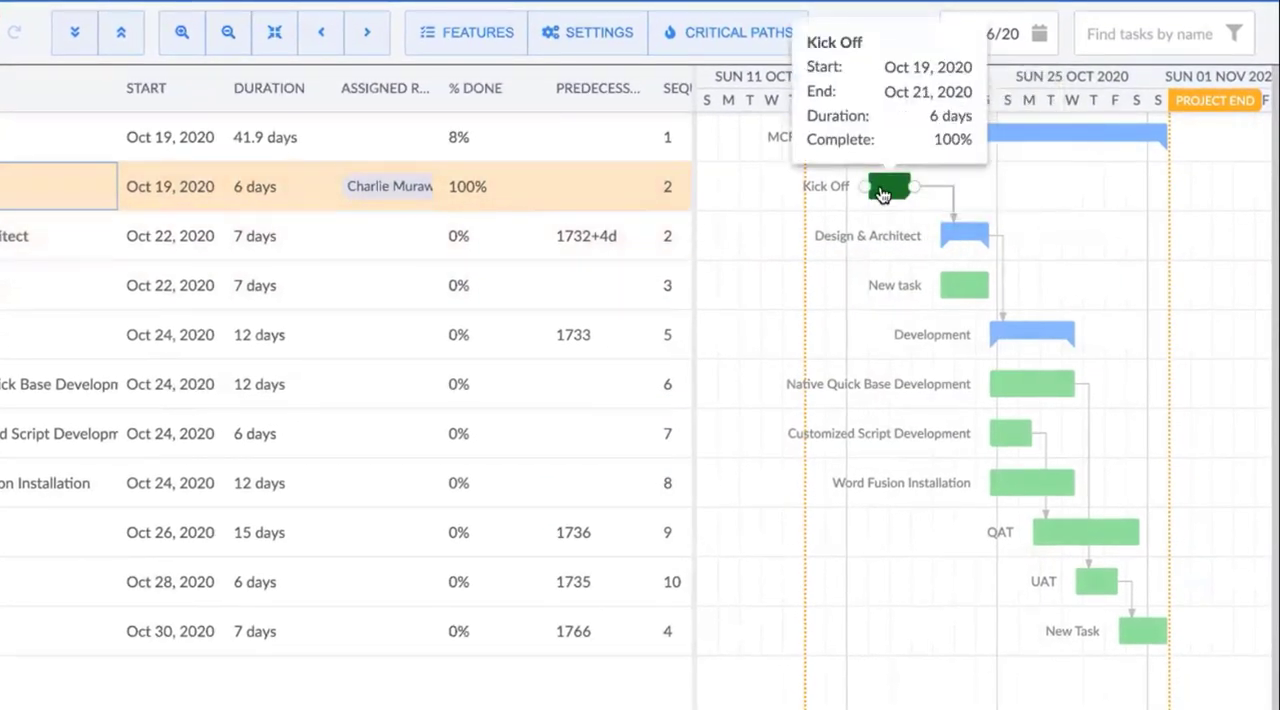
{"action": "left_click_drag", "start_coordinate": [881, 193], "coordinate": [1058, 193]}
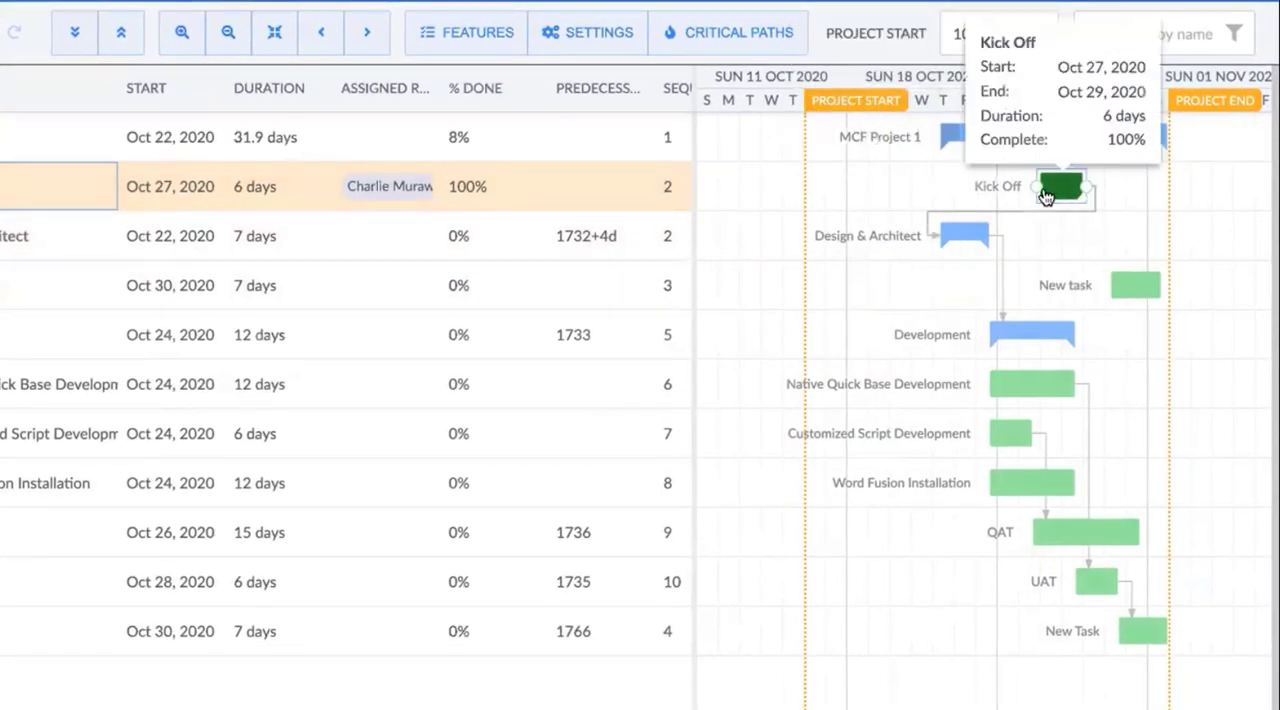
{"action": "mouse_move", "coordinate": [958, 242]}
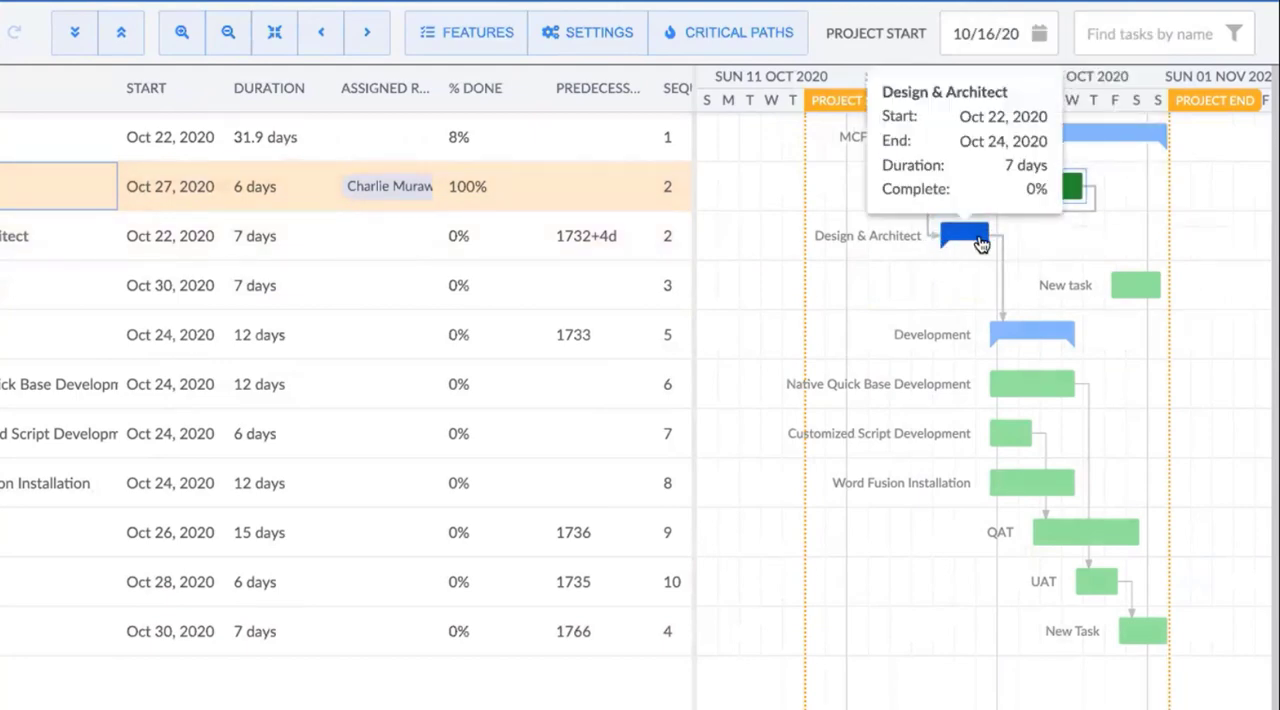
{"action": "left_click_drag", "start_coordinate": [1063, 189], "coordinate": [888, 190]}
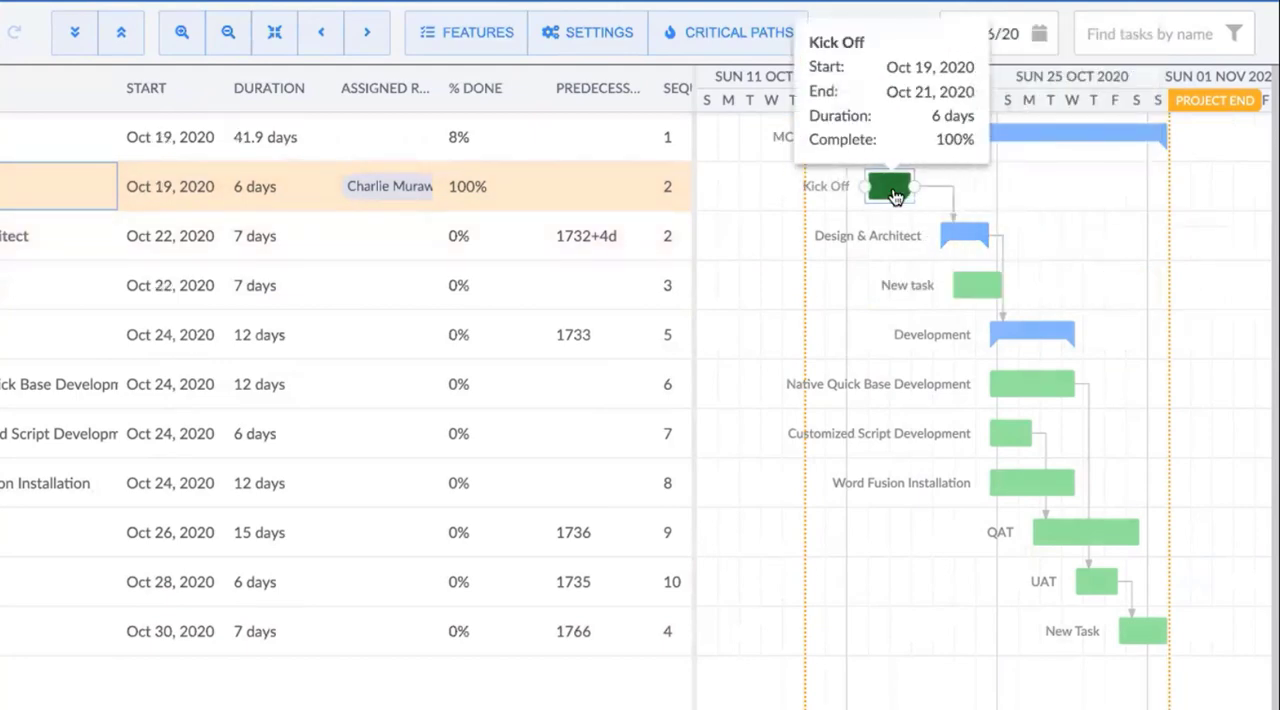
Turn off manual scheduling for Design & Architect, and move the Kick Off bar to start on Oct 25, 2020
{"action": "right_click", "coordinate": [963, 242]}
{"action": "left_click", "coordinate": [1026, 262]}
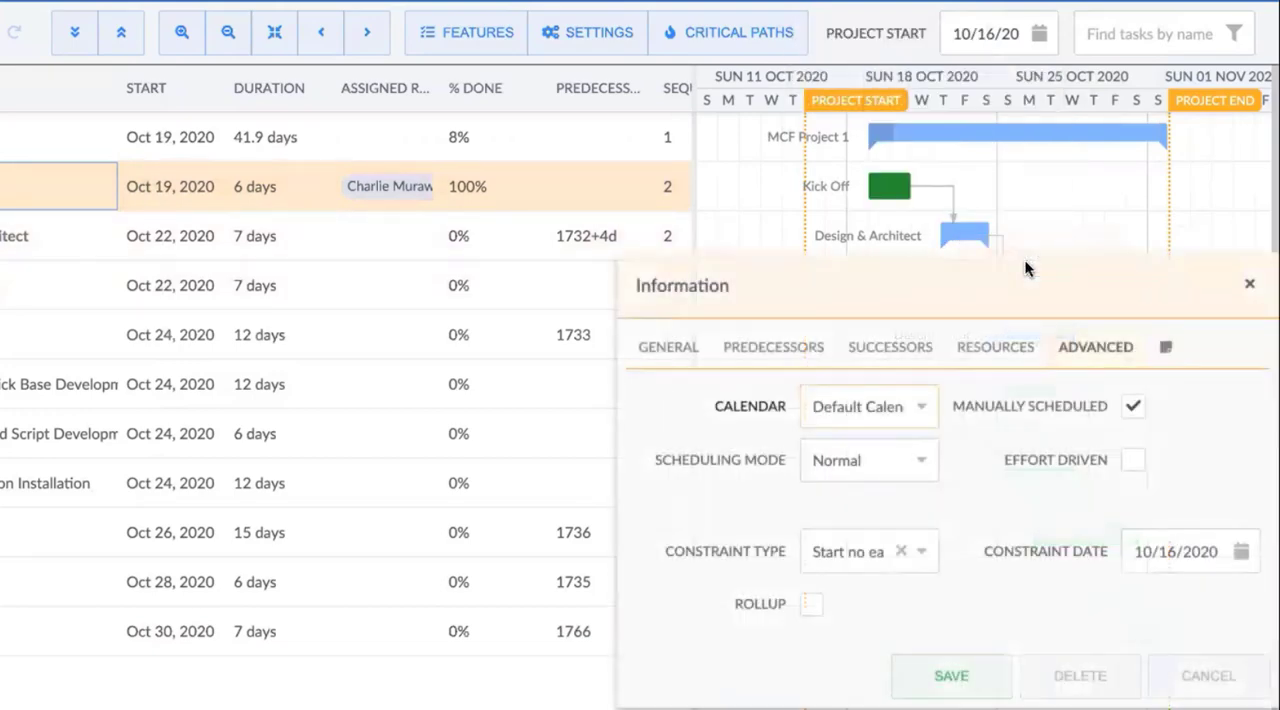
{"action": "left_click", "coordinate": [1132, 406]}
{"action": "left_click", "coordinate": [998, 656]}
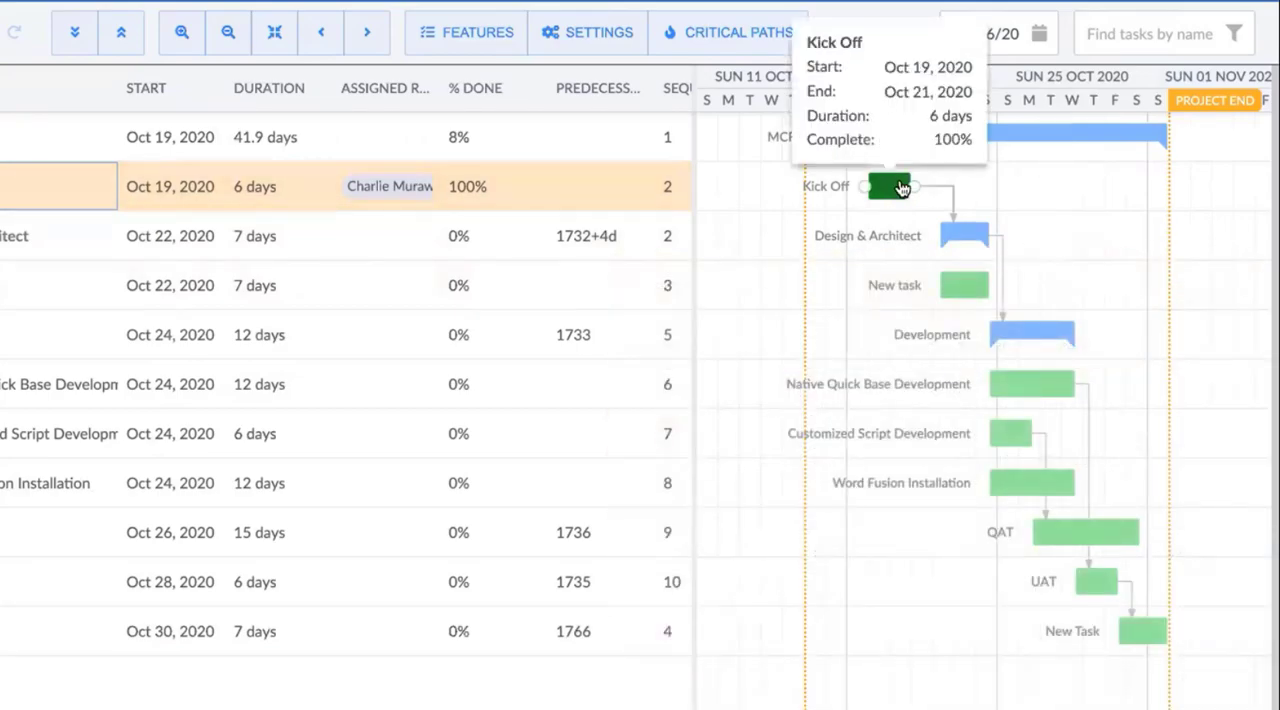
{"action": "left_click_drag", "start_coordinate": [897, 189], "coordinate": [1025, 189]}
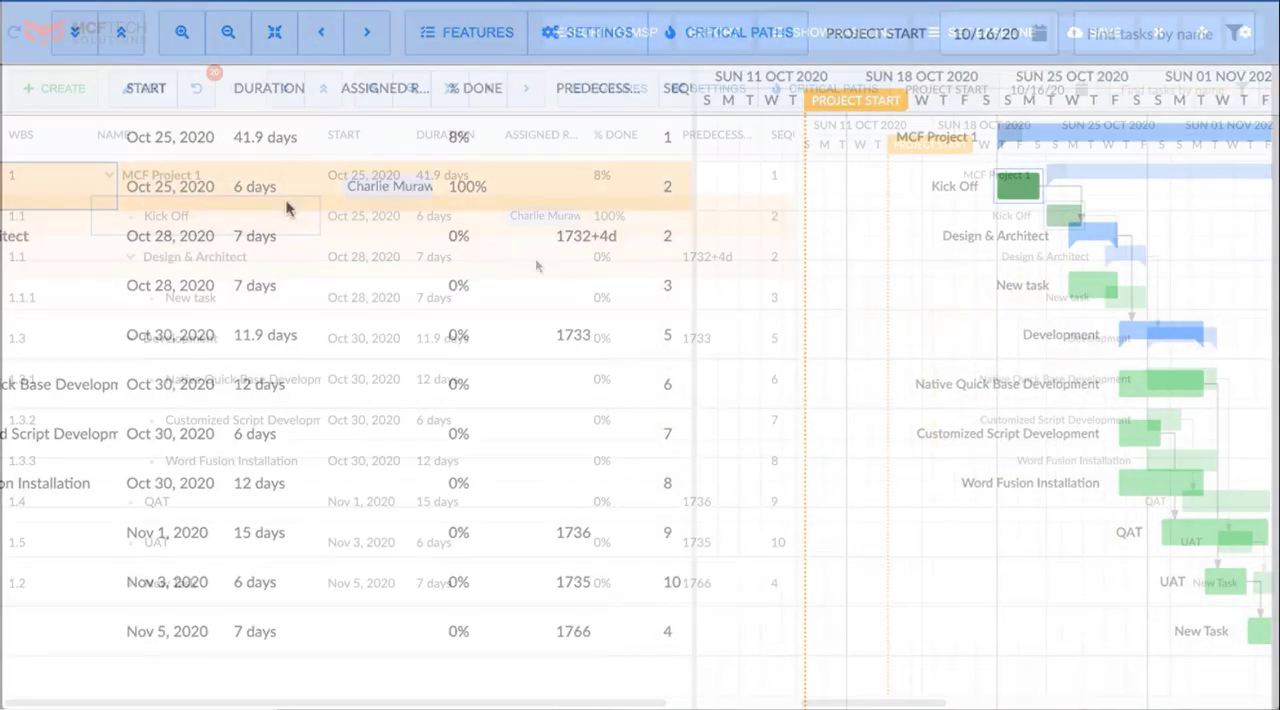
Turn off manual scheduling for the Kick Off task, and switch its Effort Driven option on and back off
{"action": "right_click", "coordinate": [230, 215]}
{"action": "left_click", "coordinate": [266, 230]}
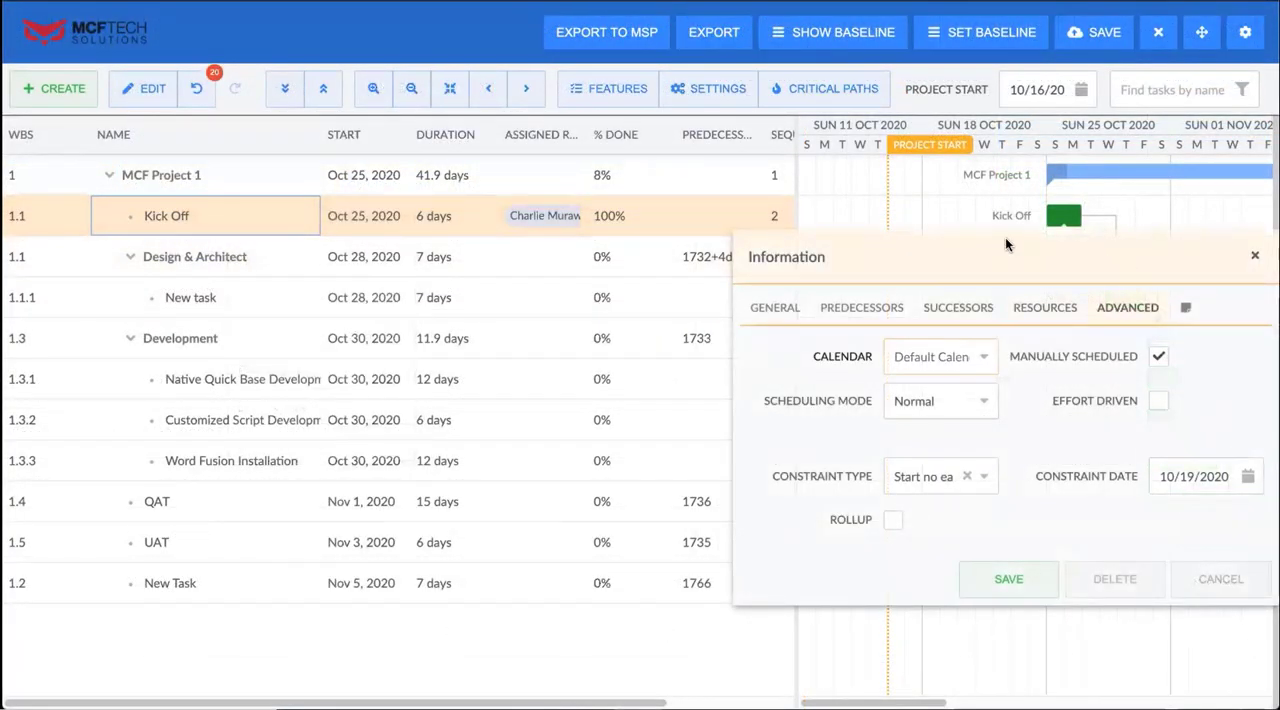
{"action": "left_click_drag", "start_coordinate": [1005, 242], "coordinate": [691, 158]}
{"action": "left_click", "coordinate": [845, 315]}
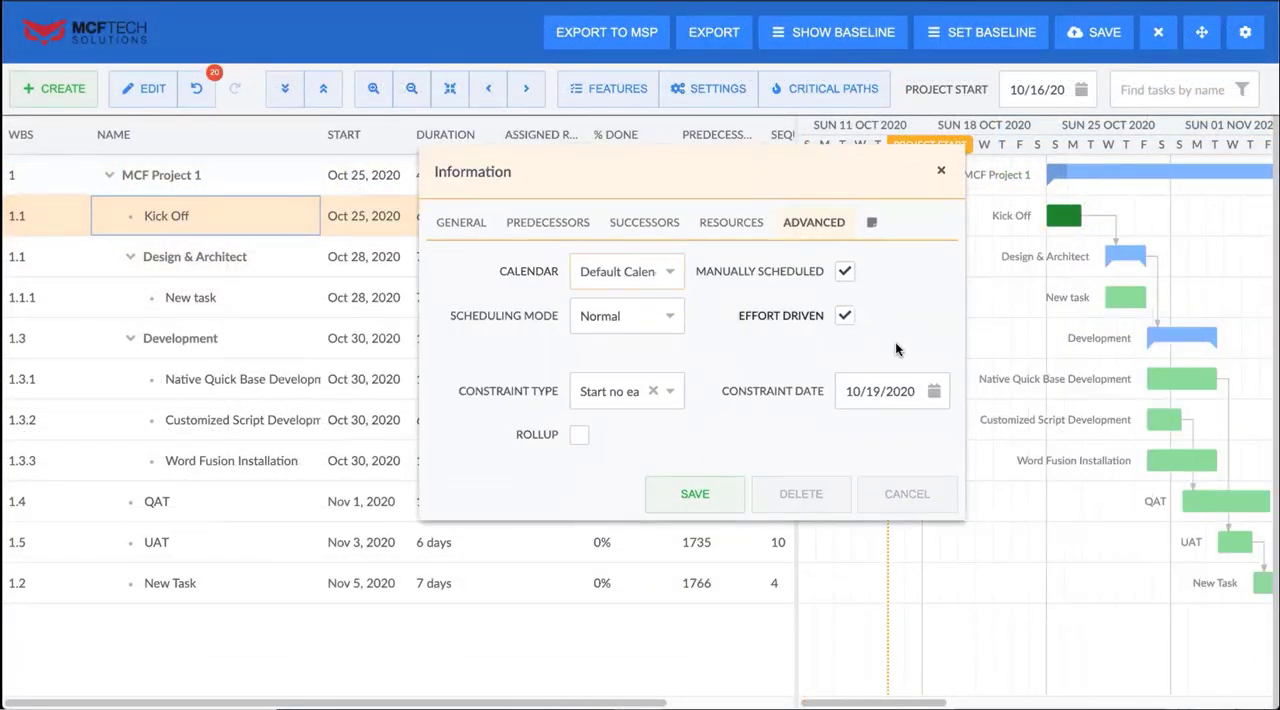
{"action": "left_click", "coordinate": [845, 271]}
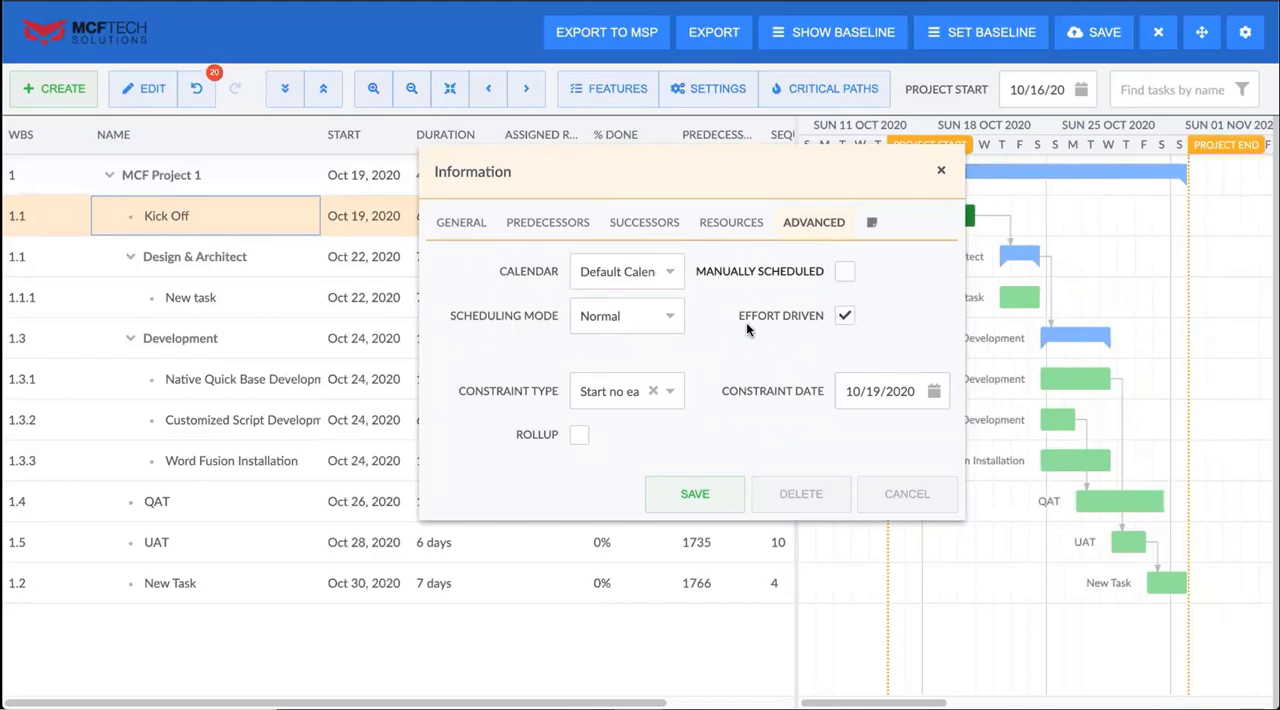
{"action": "left_click", "coordinate": [845, 316]}
Clear the Kick Off task's constraint, and set its constraint type to Start no earlier than
{"action": "left_click_drag", "start_coordinate": [459, 391], "coordinate": [496, 377]}
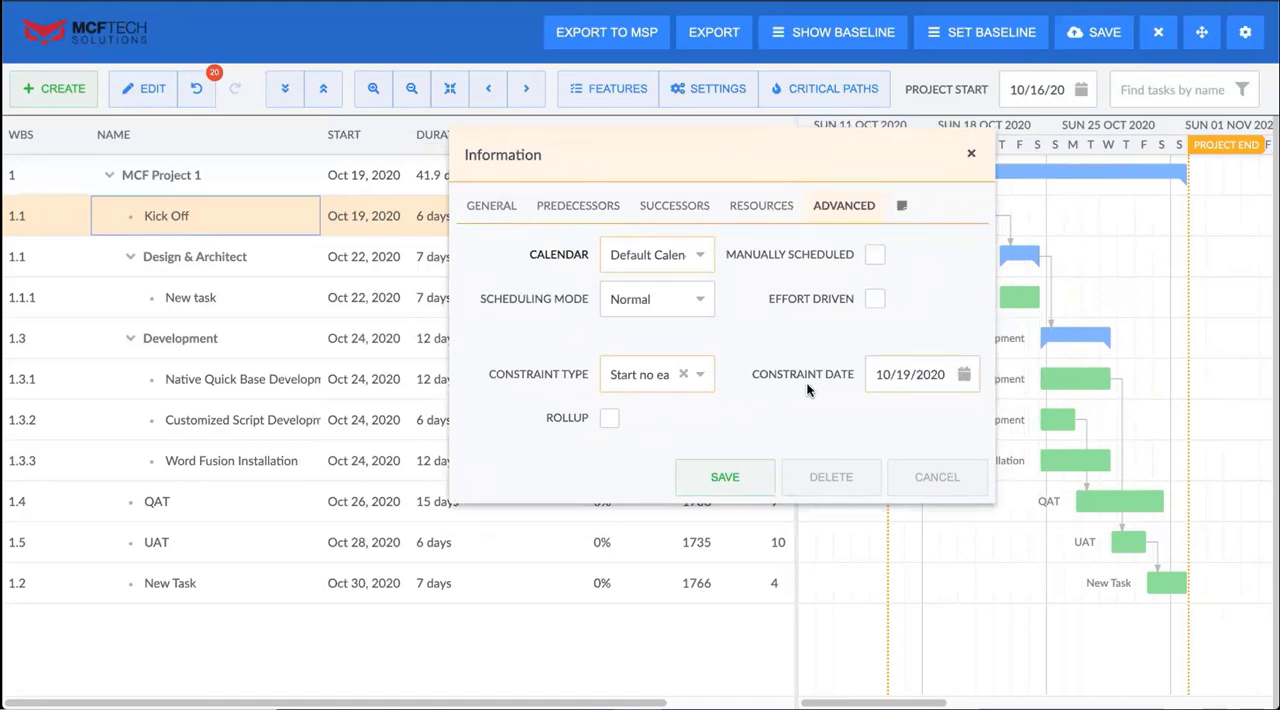
{"action": "left_click", "coordinate": [826, 357]}
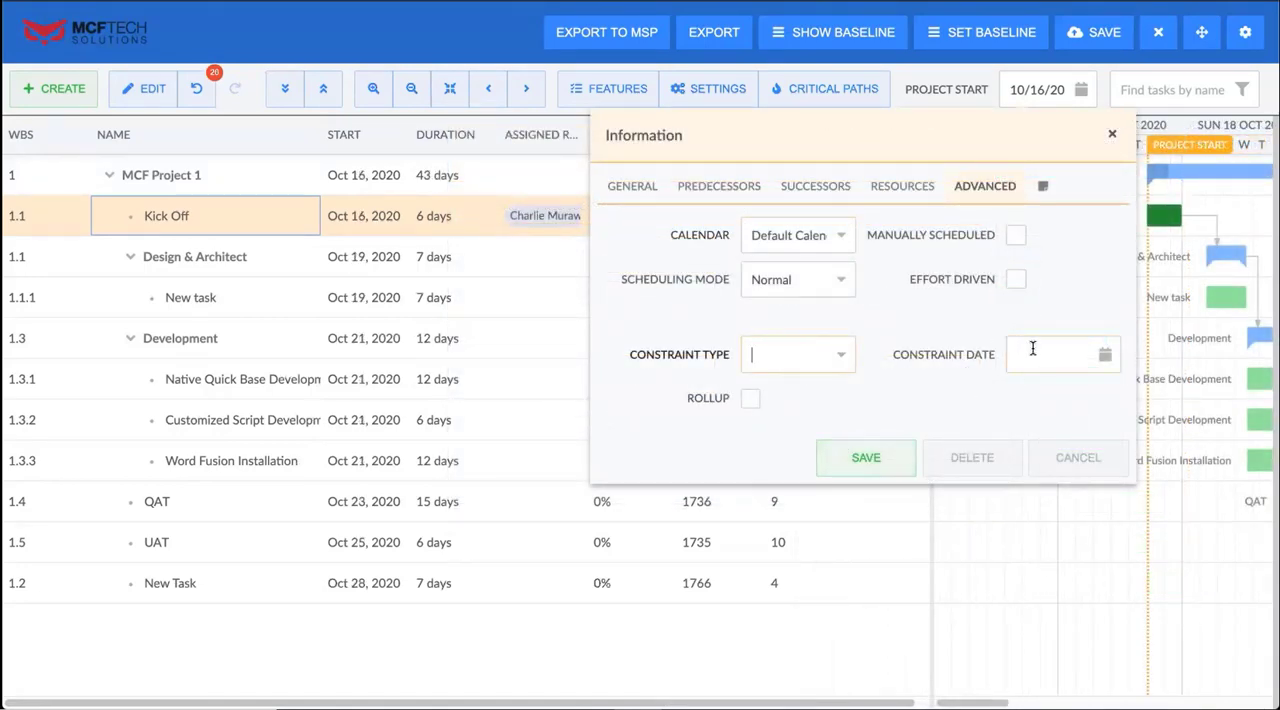
{"action": "left_click", "coordinate": [844, 357]}
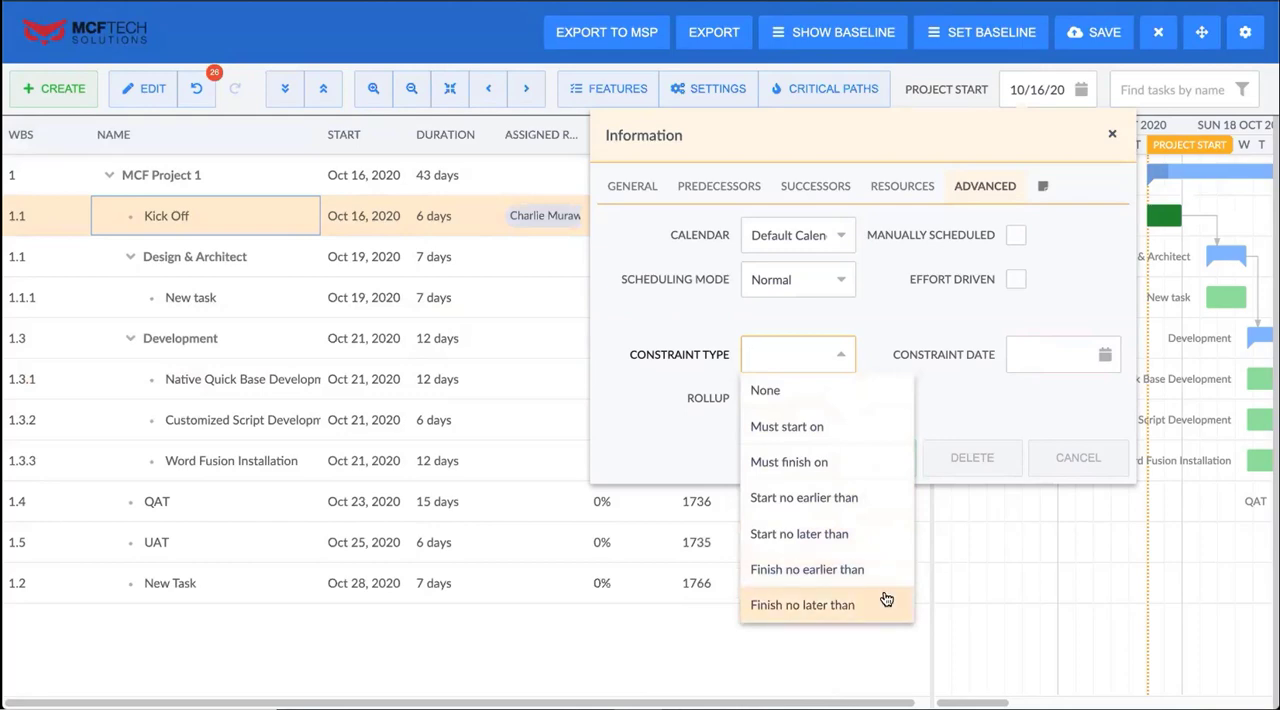
{"action": "left_click", "coordinate": [869, 501]}
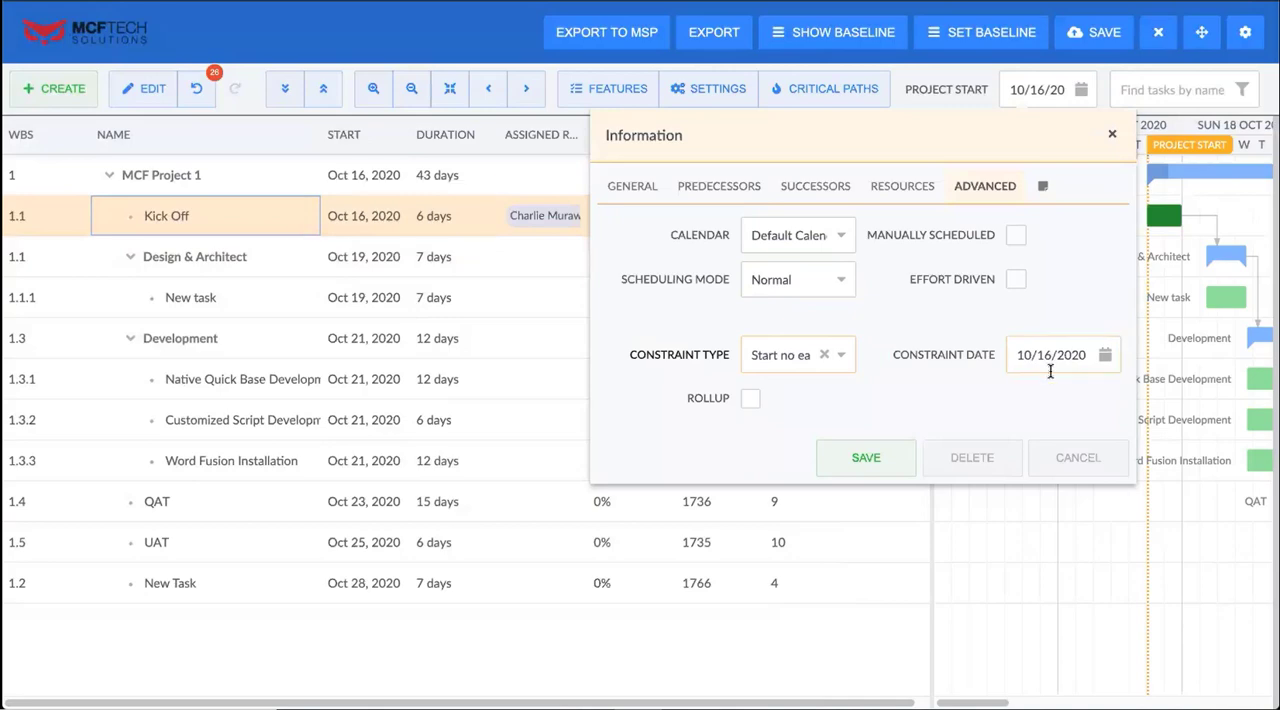
Enable Rollup for the Kick Off task and save its settings
{"action": "left_click", "coordinate": [751, 400]}
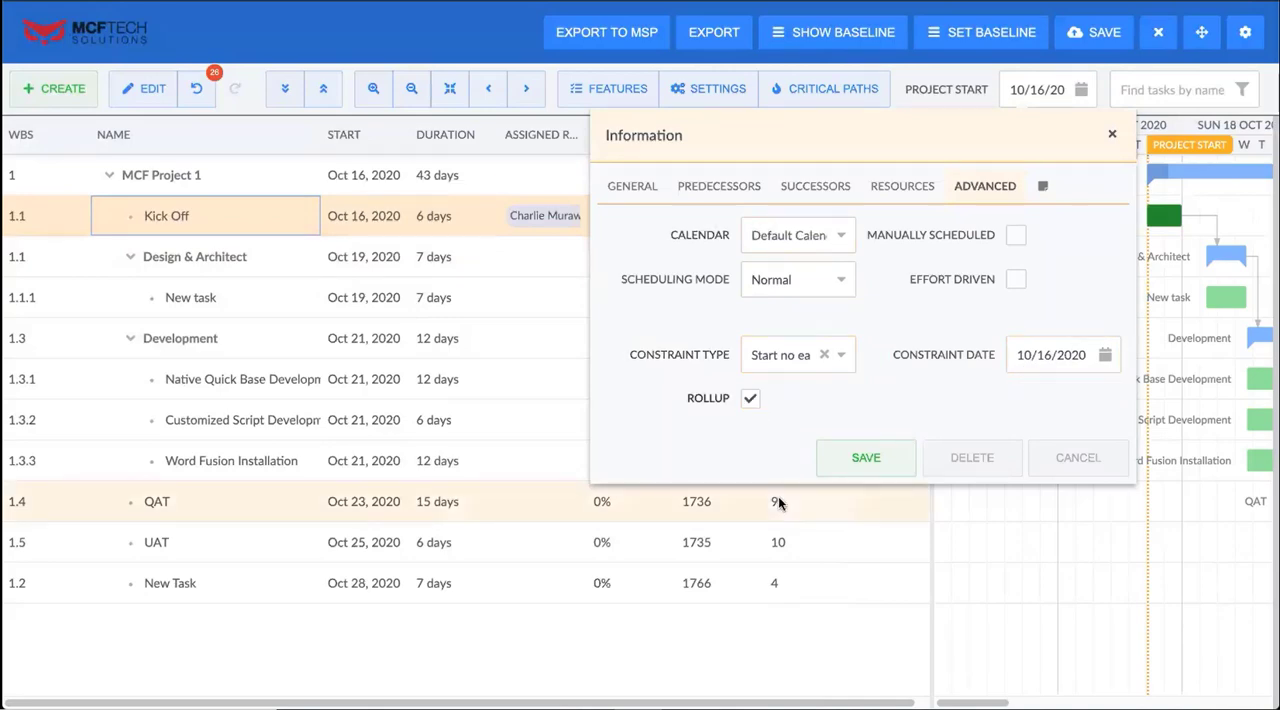
{"action": "left_click", "coordinate": [754, 402]}
{"action": "left_click", "coordinate": [754, 402]}
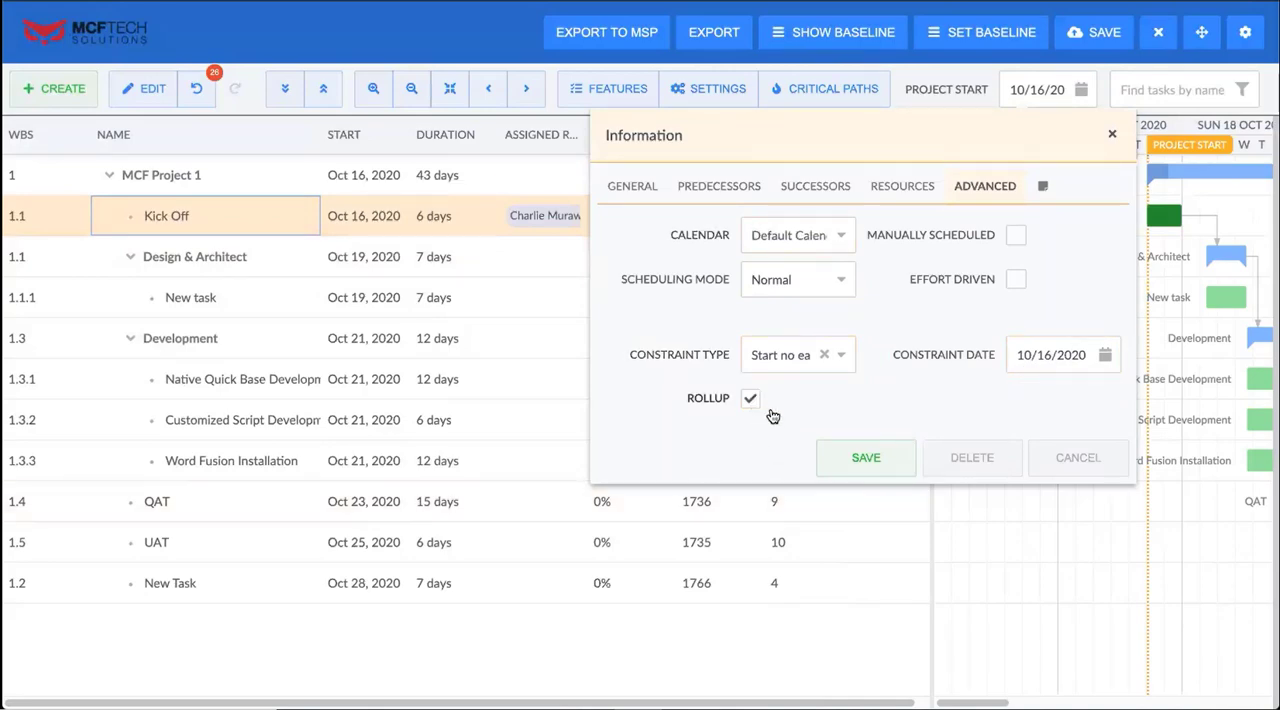
{"action": "left_click", "coordinate": [893, 459]}
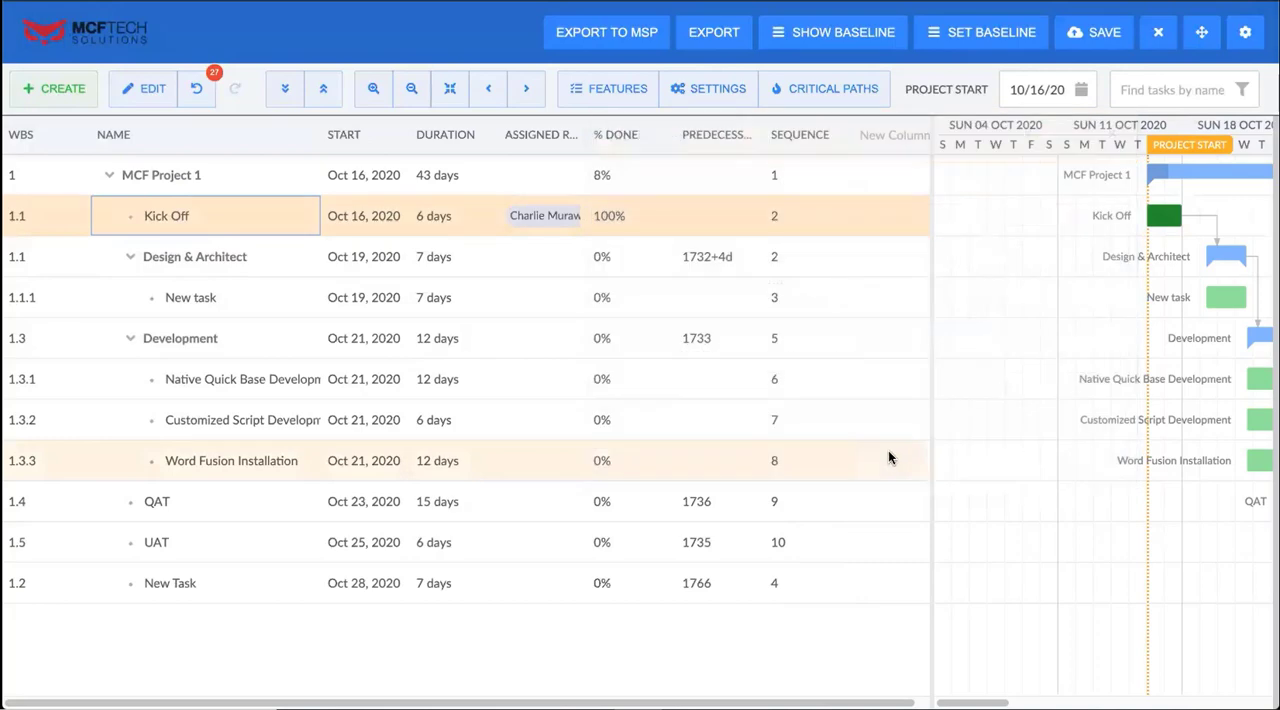
Add a Rollup column to the task grid, and enable rollup for Native Quick Base Development and Customized Script Development
{"action": "left_click", "coordinate": [893, 134]}
{"action": "scroll", "coordinate": [935, 340], "scroll_direction": "down", "scroll_amount": 3}
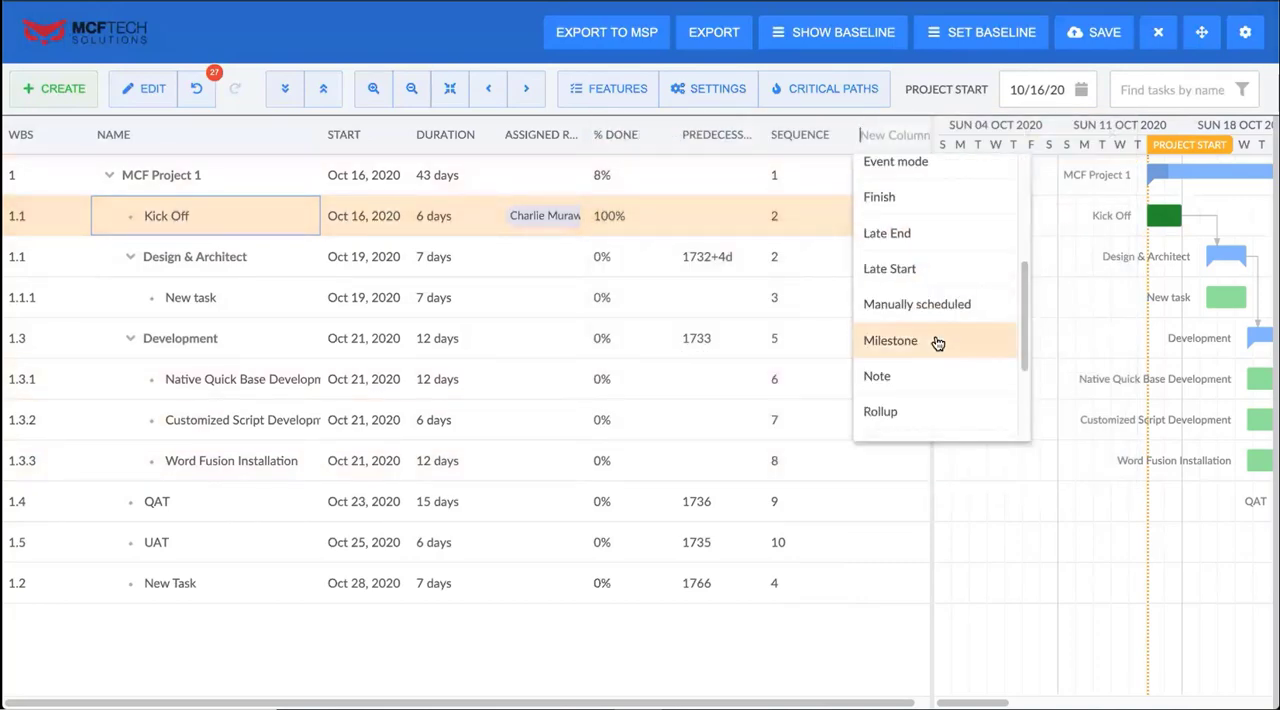
{"action": "scroll", "coordinate": [928, 330], "scroll_direction": "up", "scroll_amount": 1}
{"action": "scroll", "coordinate": [910, 330], "scroll_direction": "down", "scroll_amount": 2}
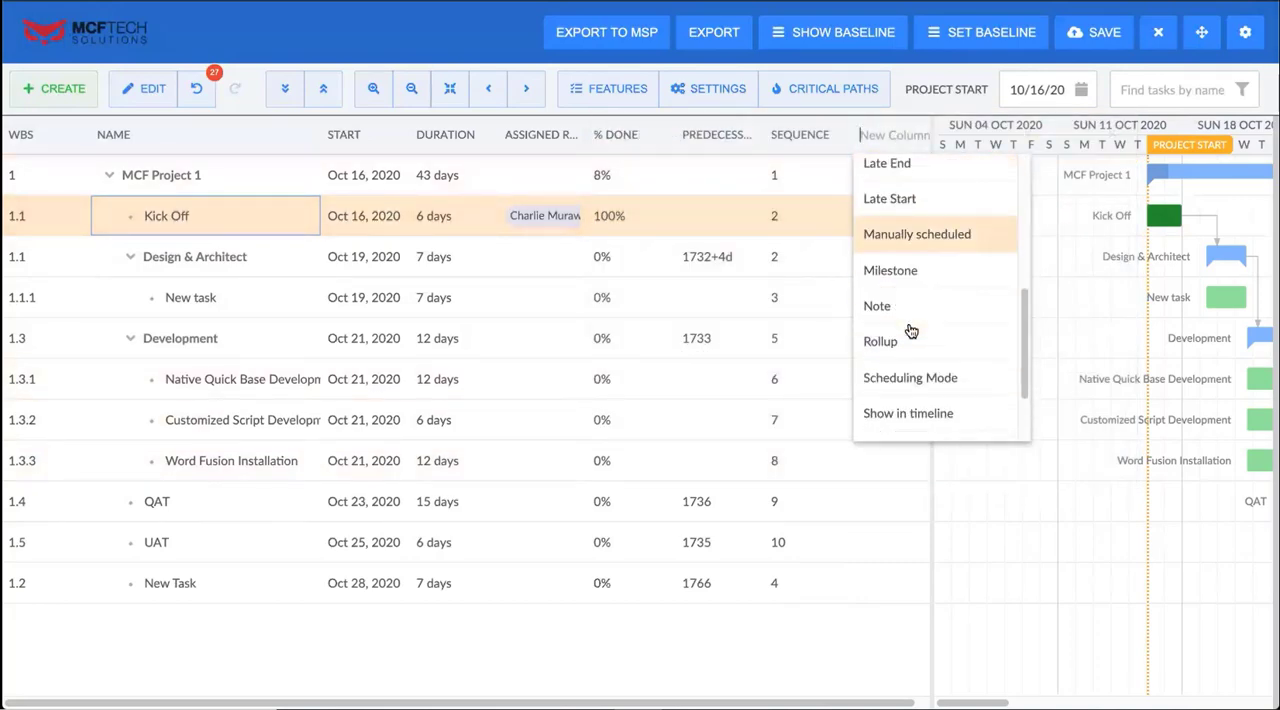
{"action": "left_click", "coordinate": [914, 341]}
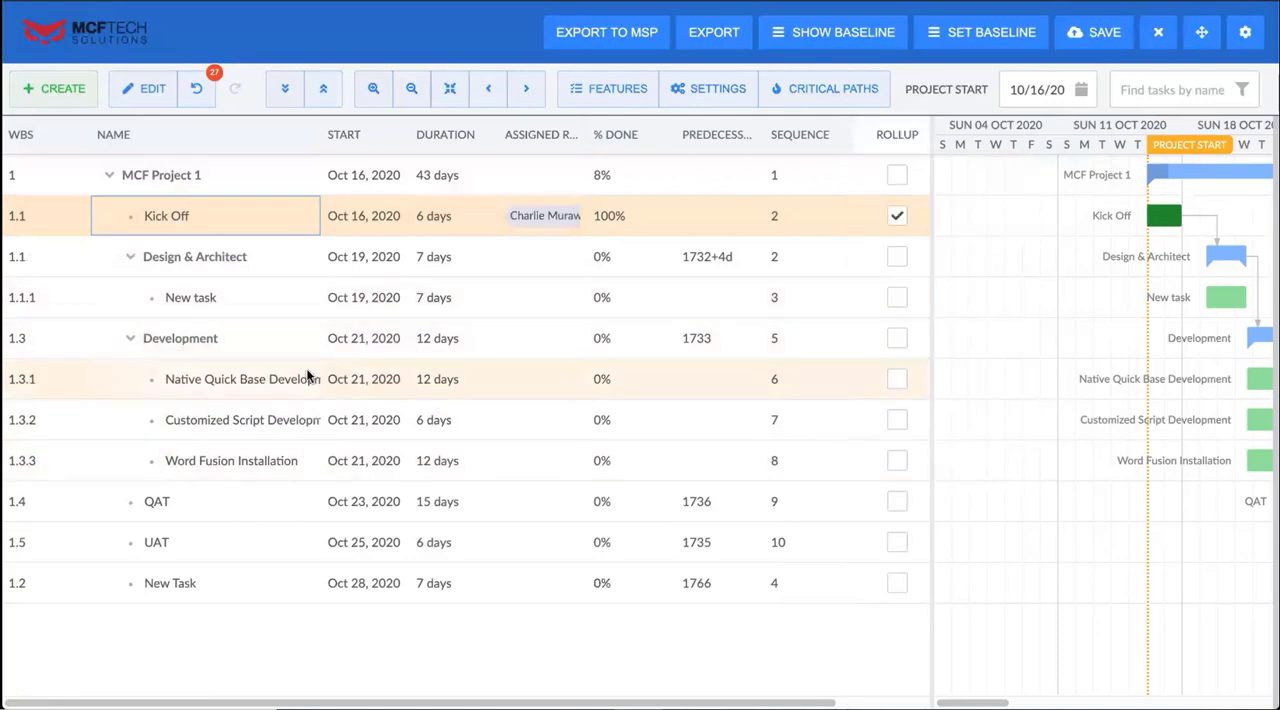
{"action": "left_click", "coordinate": [897, 421]}
{"action": "left_click", "coordinate": [896, 381]}
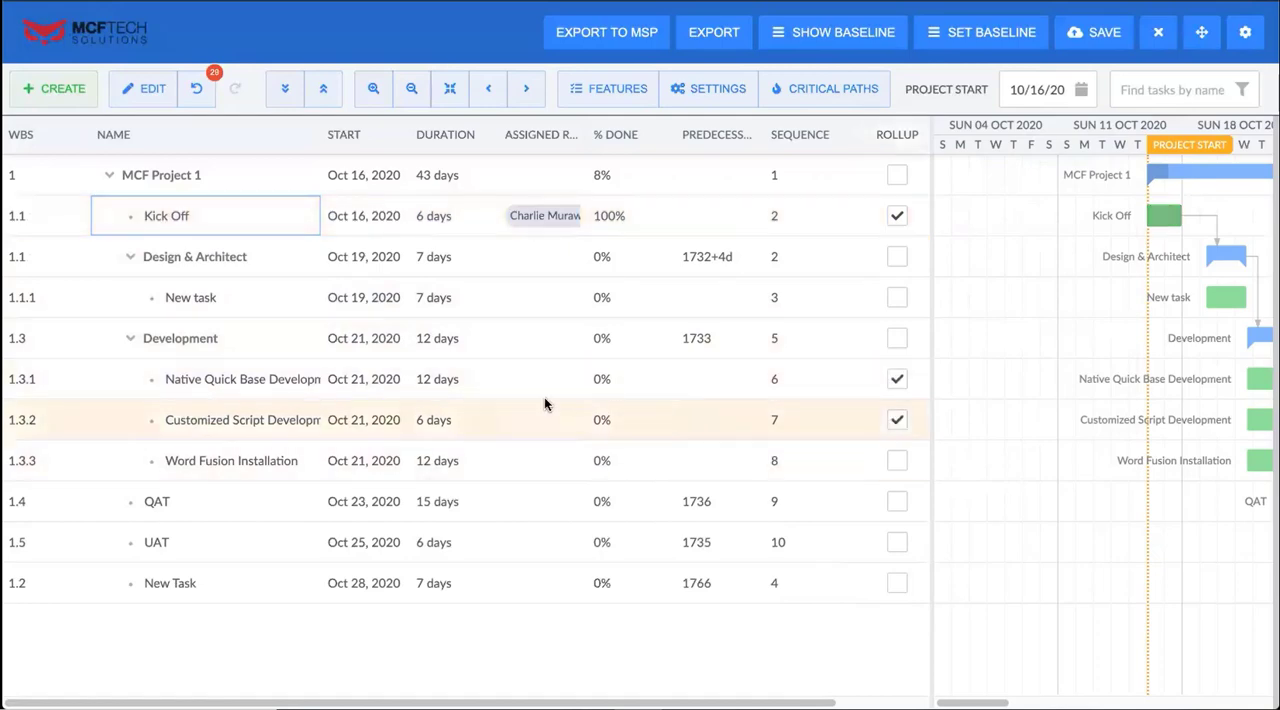
Widen the chart area and turn on the display of rollups in the Gantt chart
{"action": "left_click_drag", "start_coordinate": [930, 294], "coordinate": [380, 338]}
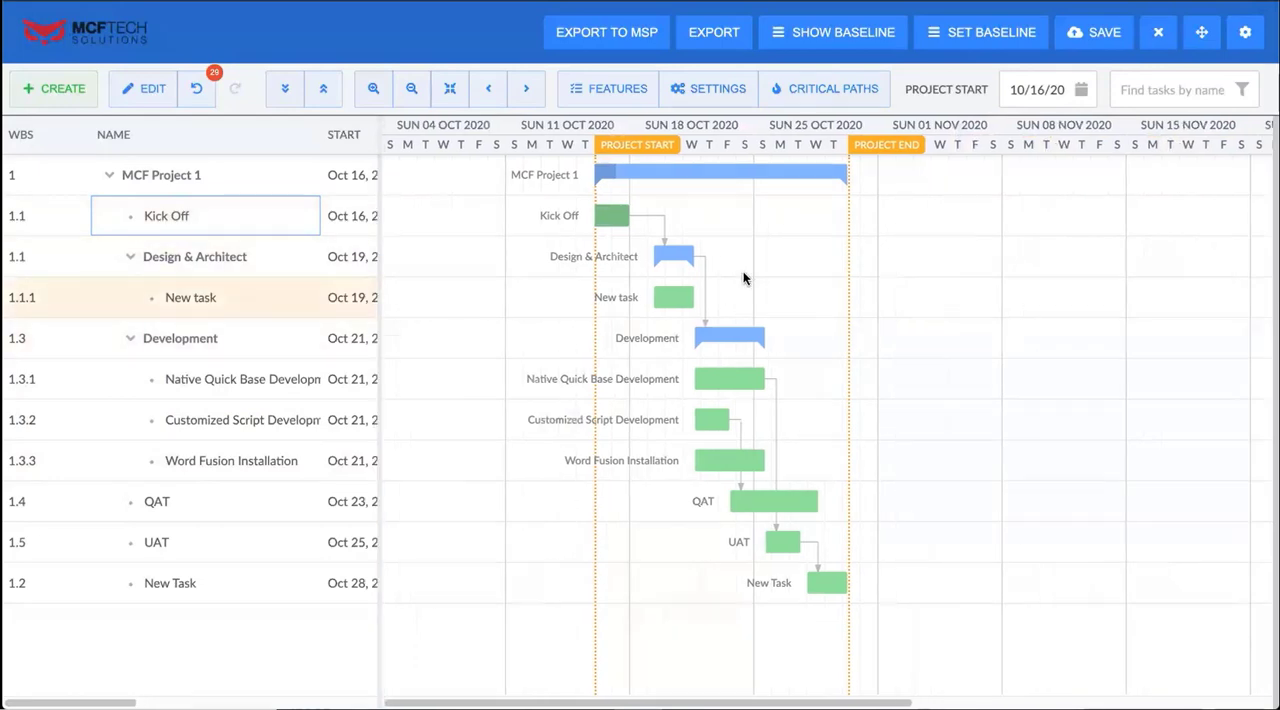
{"action": "left_click", "coordinate": [620, 100]}
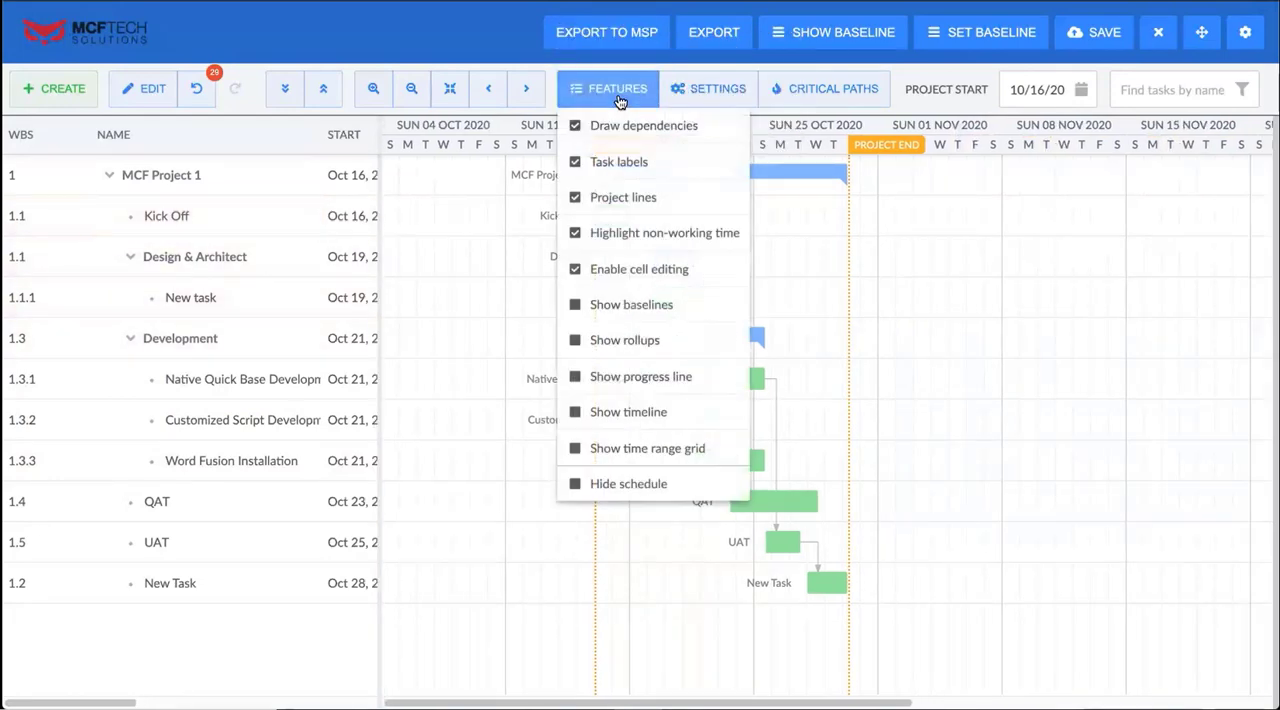
{"action": "left_click", "coordinate": [578, 343]}
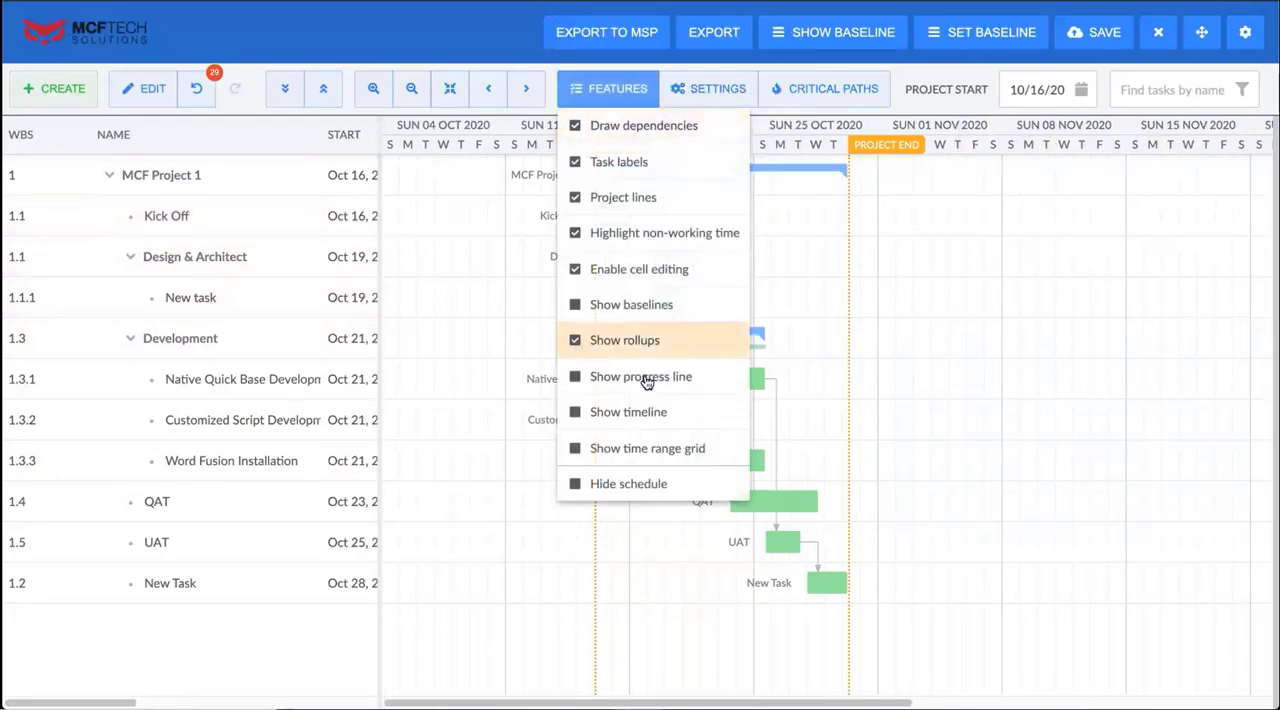
{"action": "left_click", "coordinate": [863, 379]}
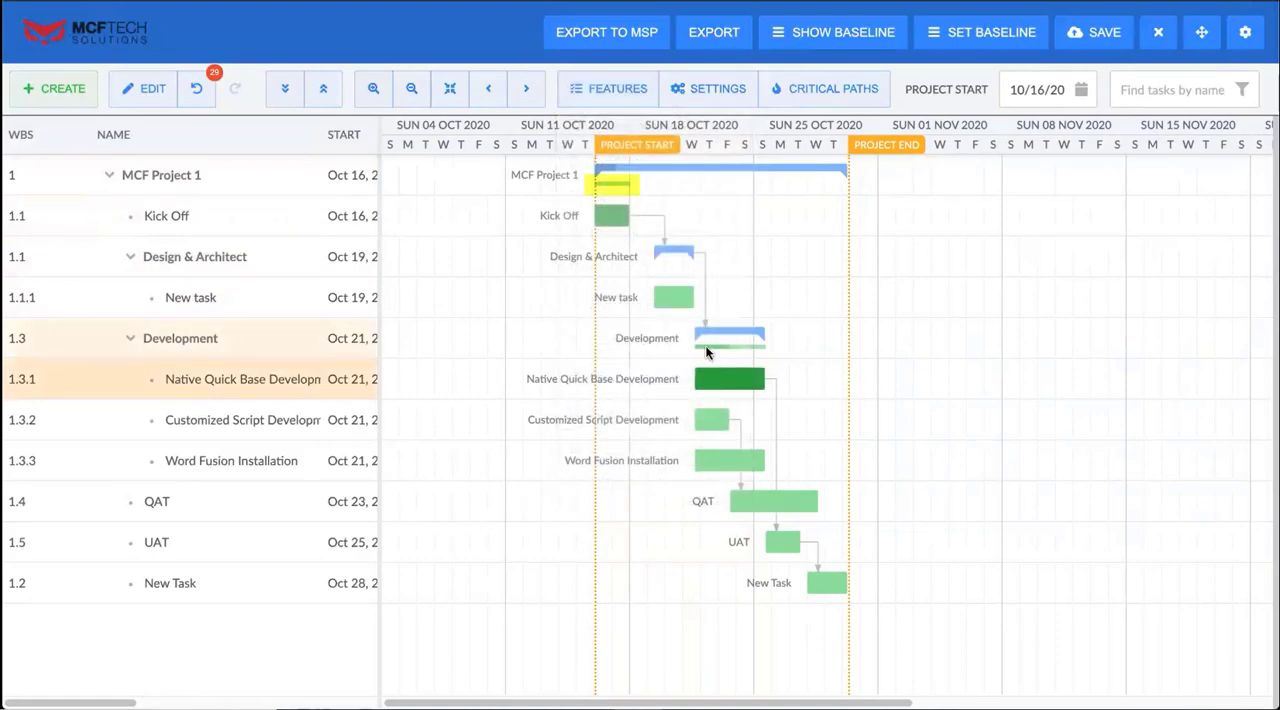
{"action": "mouse_move", "coordinate": [705, 345]}
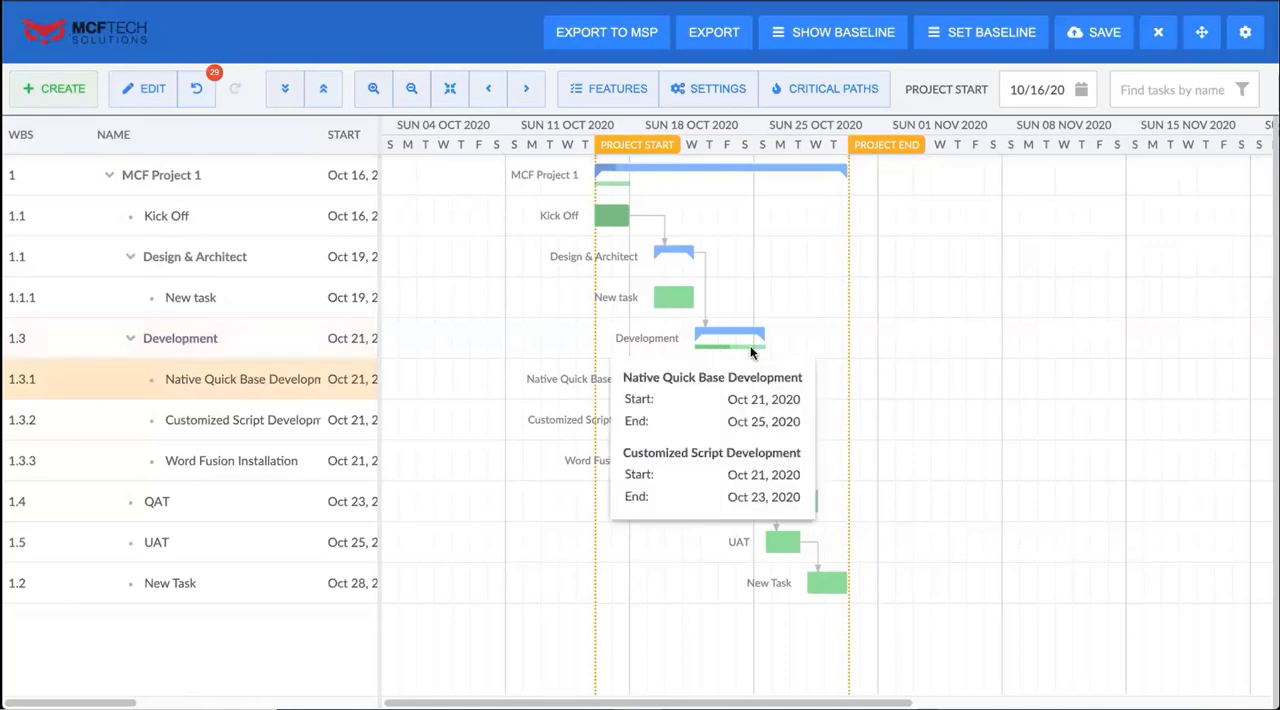
{"action": "mouse_move", "coordinate": [612, 188]}
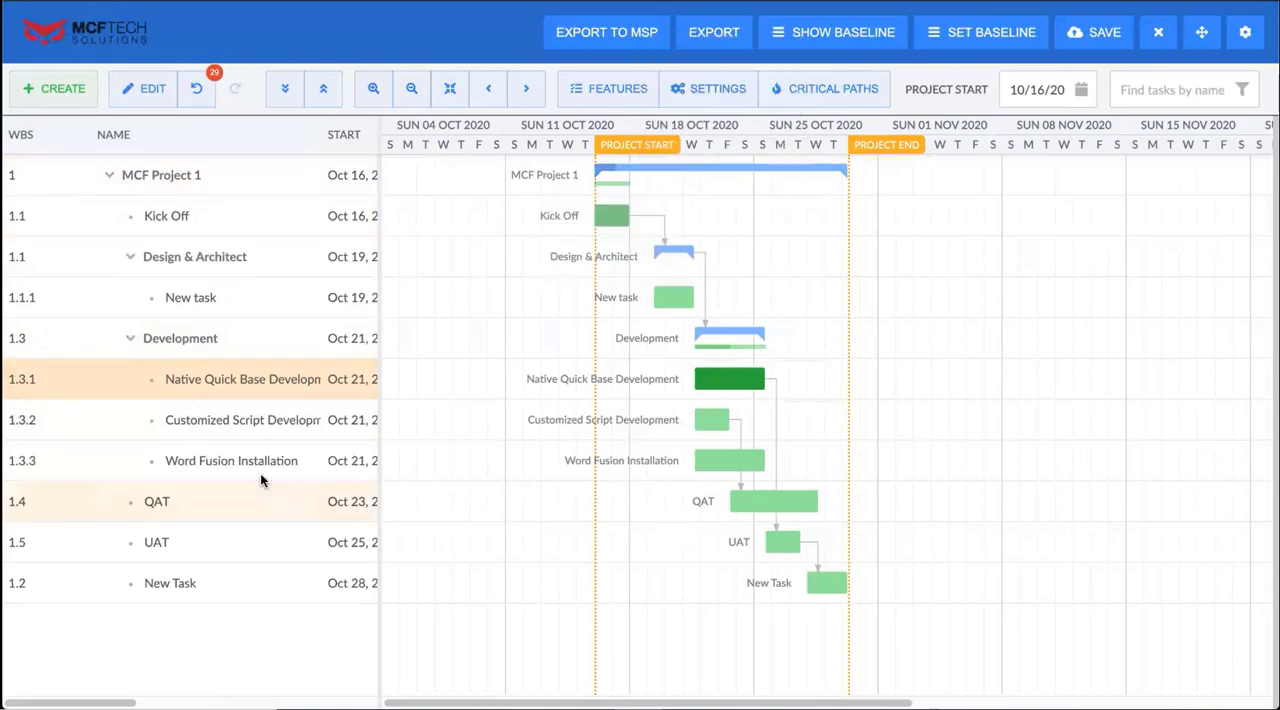
Enable rollup for the QAT task and the last New Task (WBS 1.2), and bring the chart area back into view
{"action": "left_click_drag", "start_coordinate": [377, 438], "coordinate": [997, 452]}
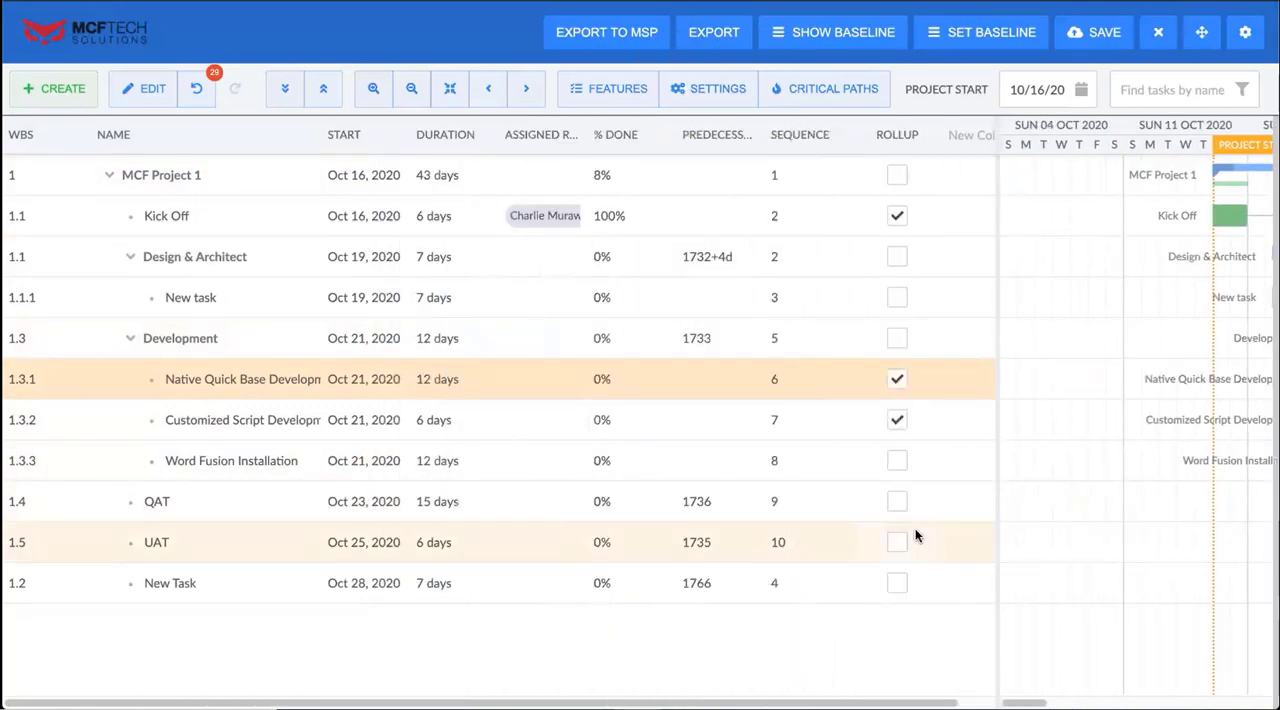
{"action": "left_click", "coordinate": [897, 503]}
{"action": "left_click", "coordinate": [902, 590]}
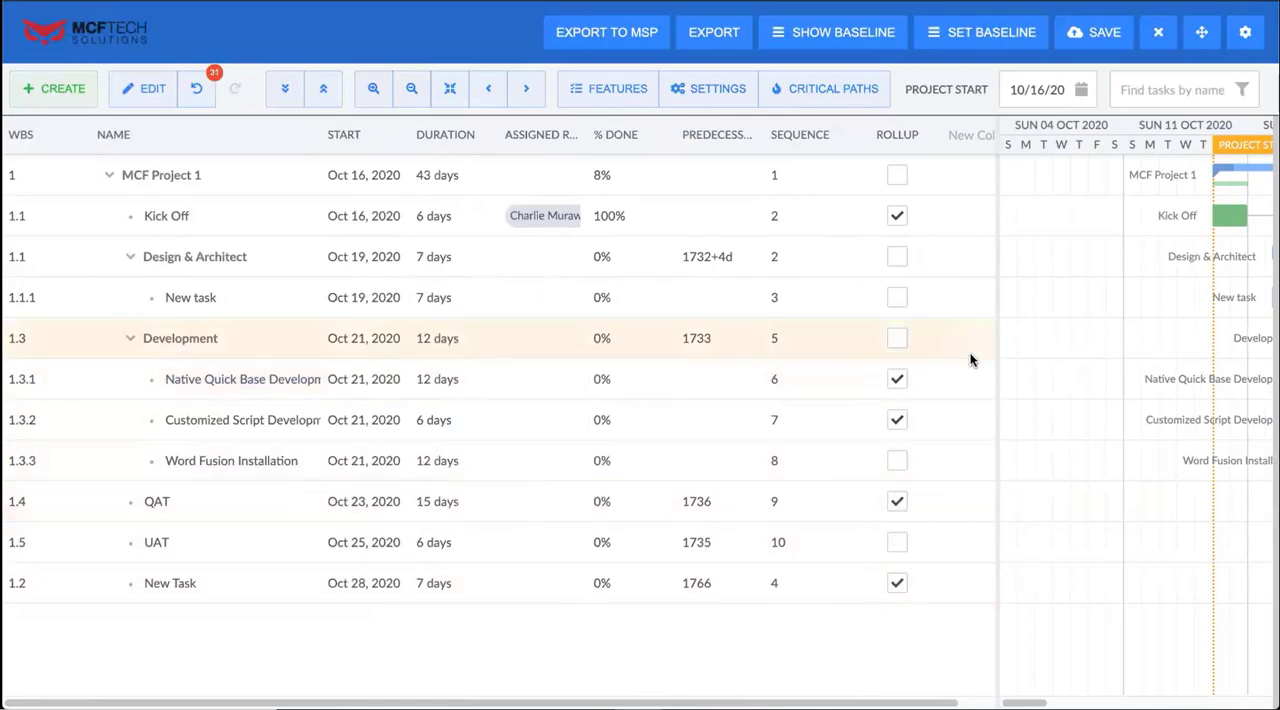
{"action": "left_click_drag", "start_coordinate": [998, 345], "coordinate": [367, 300]}
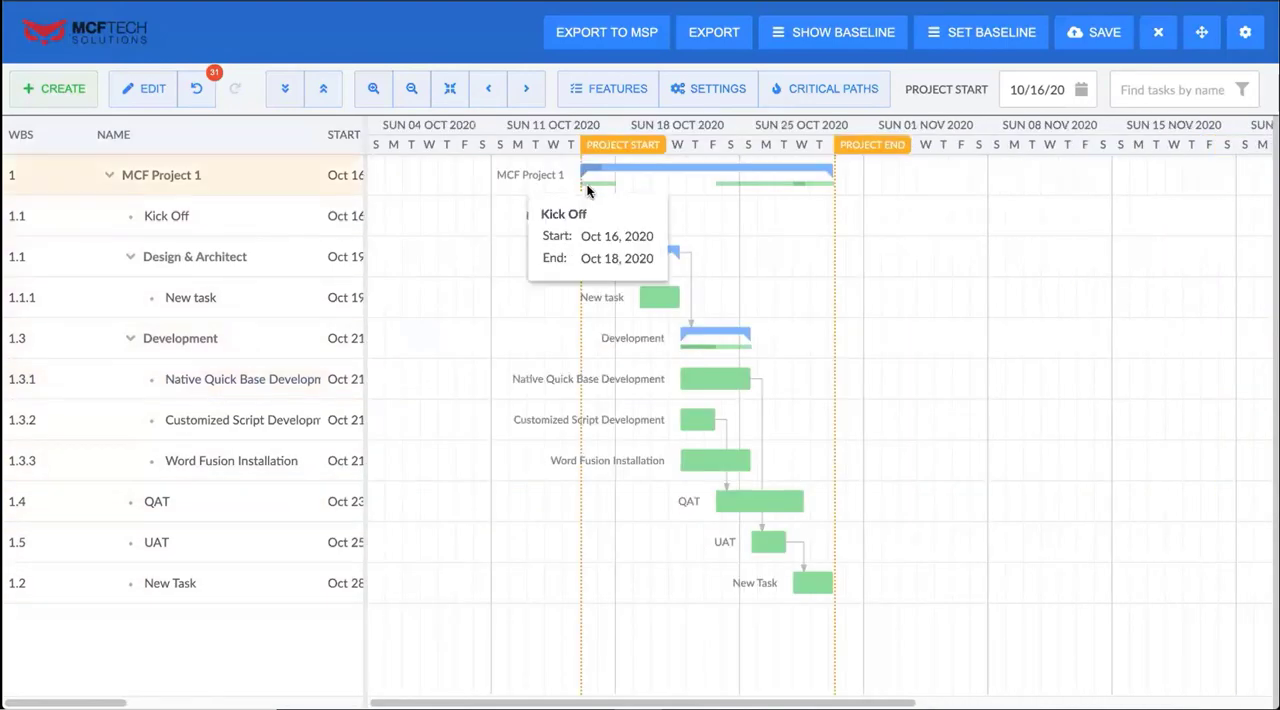
{"action": "mouse_move", "coordinate": [732, 182]}
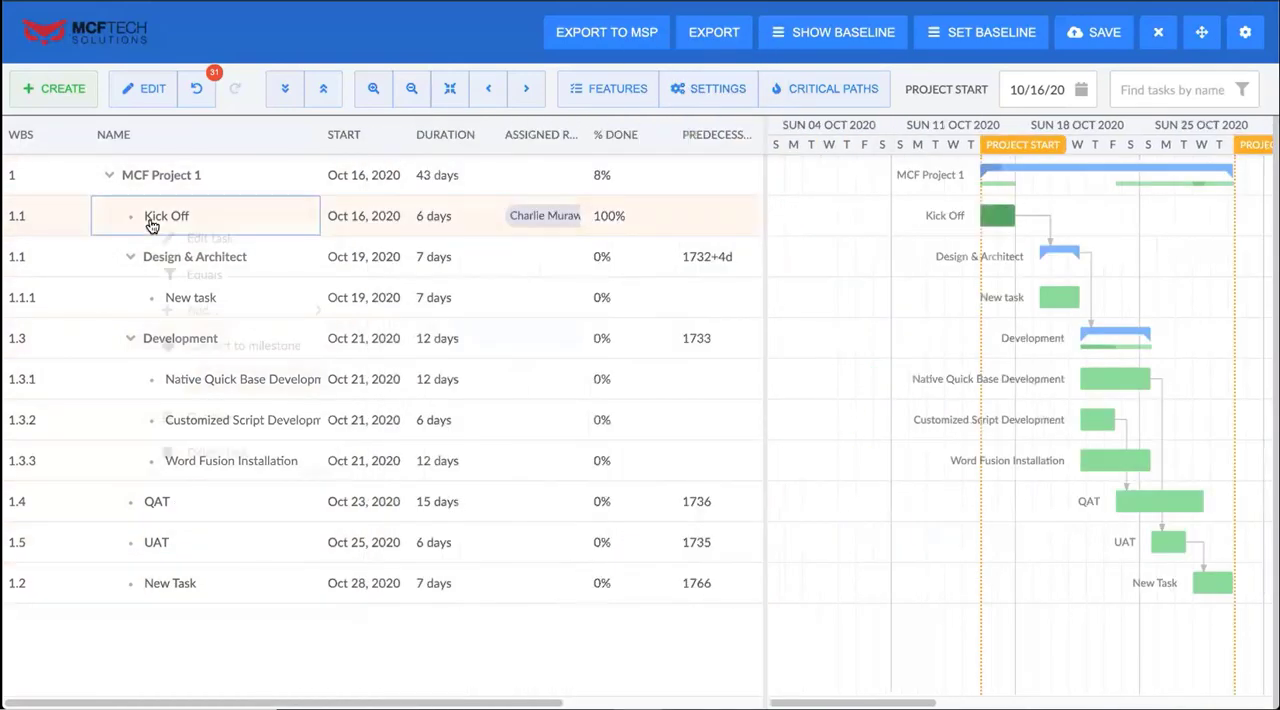
Add the note "Task Notes" to the Kick Off task and save its information
{"action": "right_click", "coordinate": [160, 216]}
{"action": "left_click", "coordinate": [235, 240]}
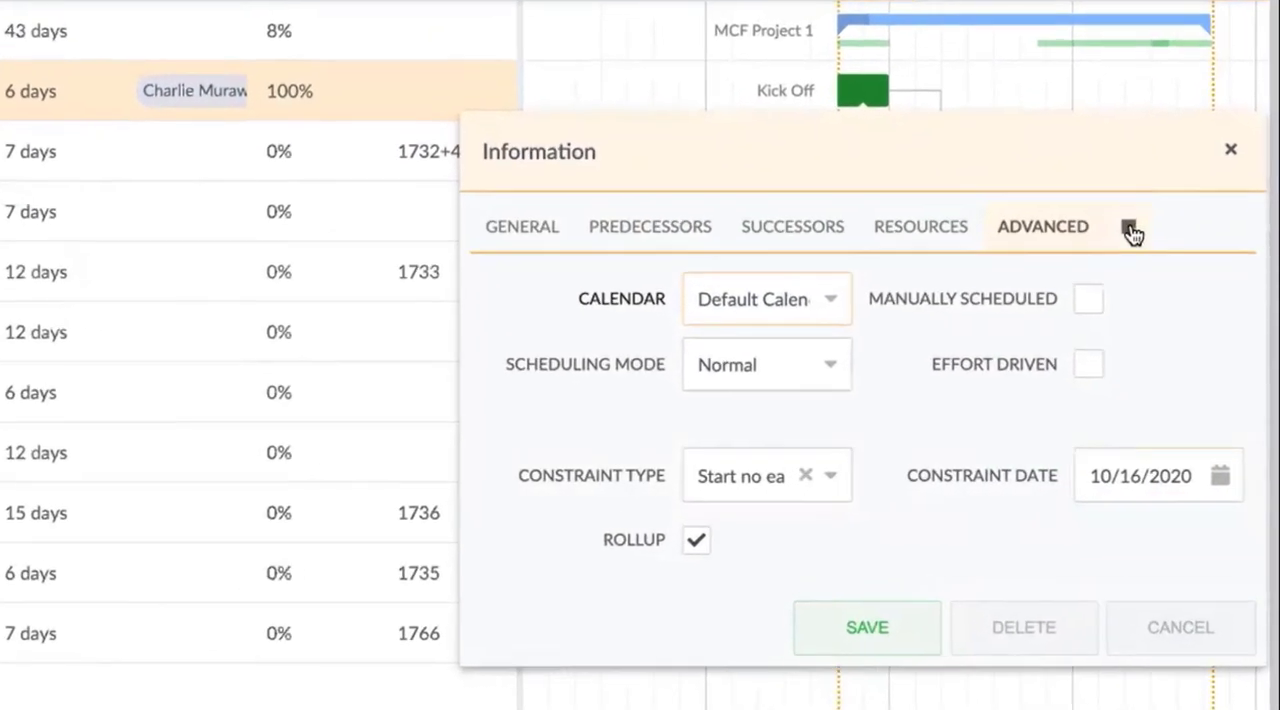
{"action": "left_click", "coordinate": [1118, 211]}
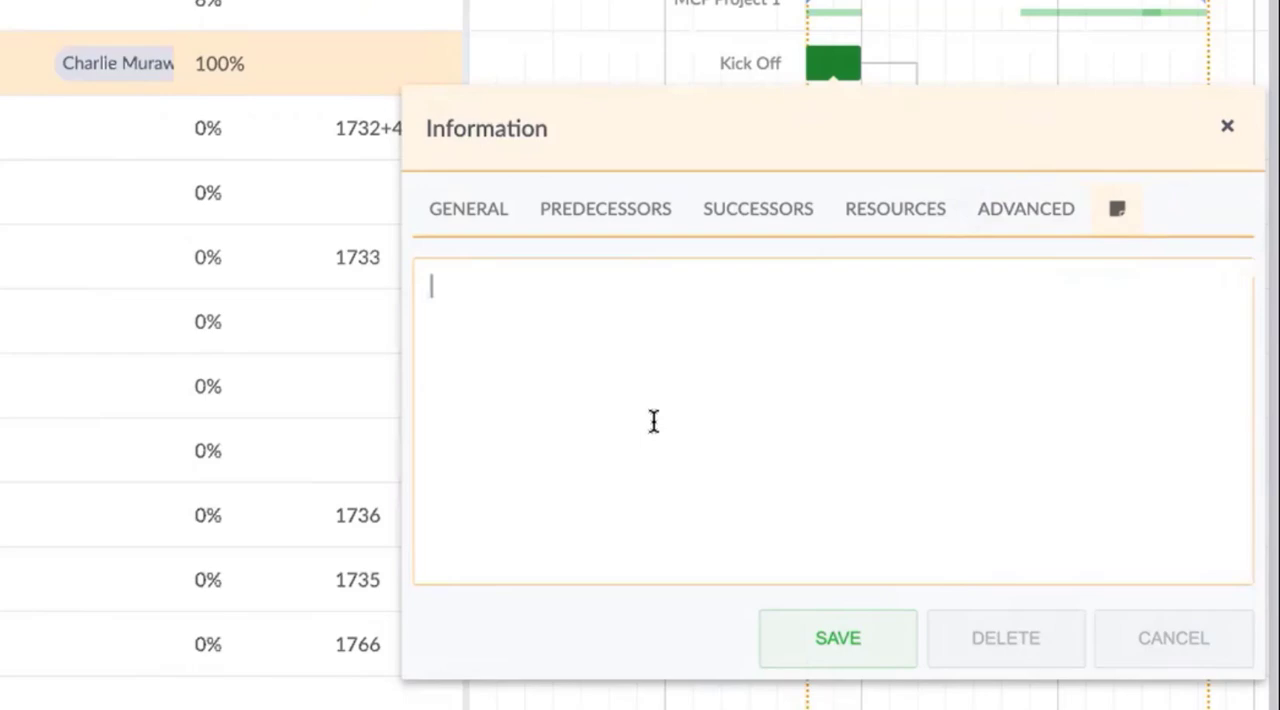
{"action": "type", "text": "Task Notes"}
{"action": "left_click", "coordinate": [884, 630]}
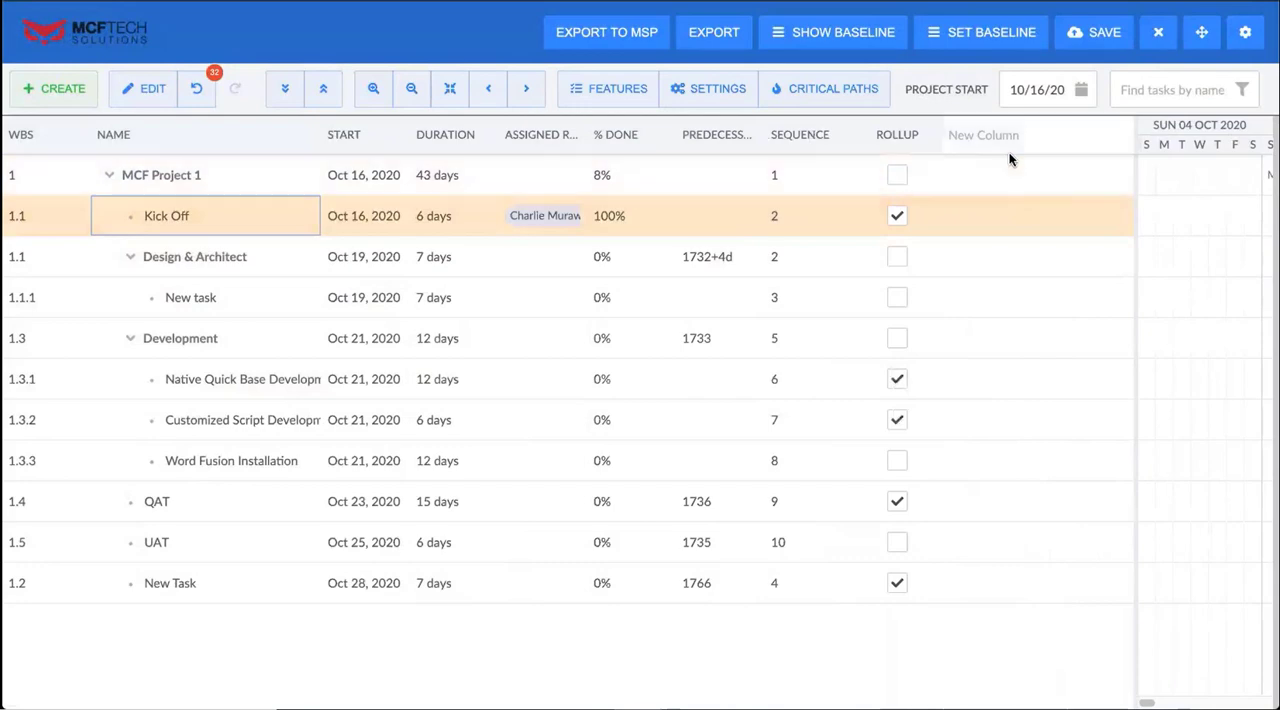
Add a Deadline column to the task grid and set the Design & Architect deadline to Nov 24, 2020
{"action": "left_click", "coordinate": [1004, 136]}
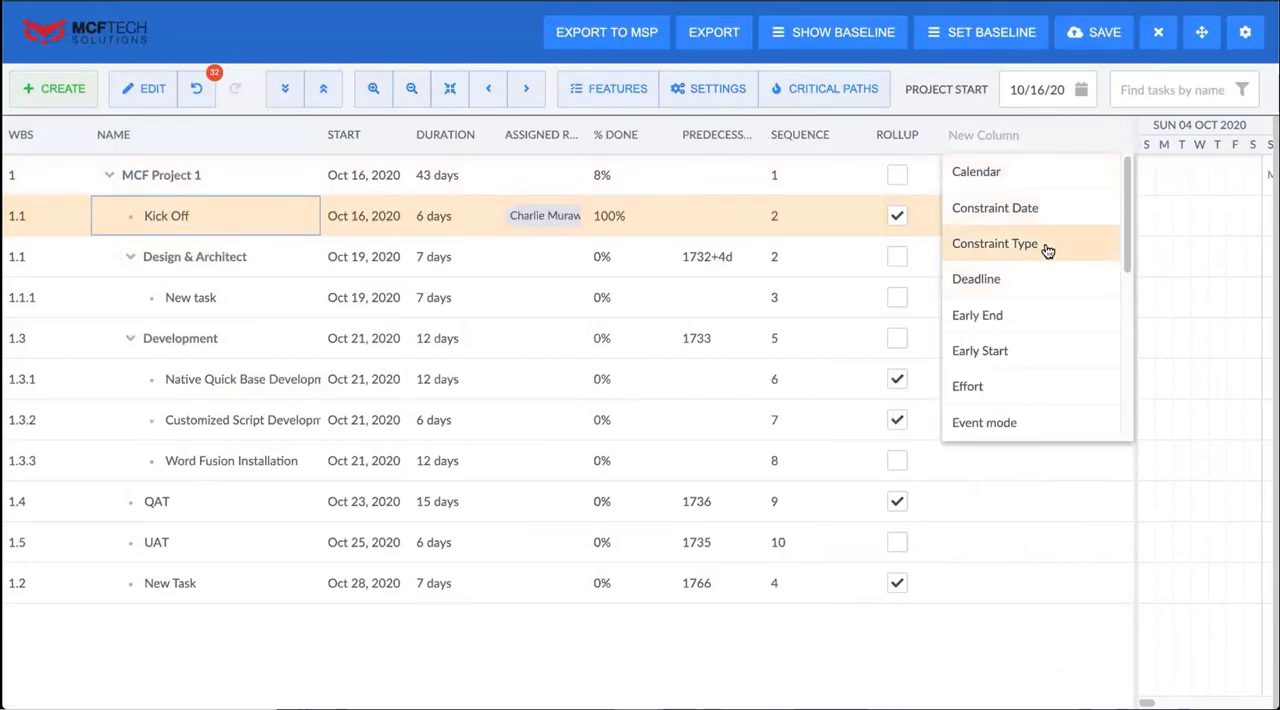
{"action": "left_click", "coordinate": [1041, 277]}
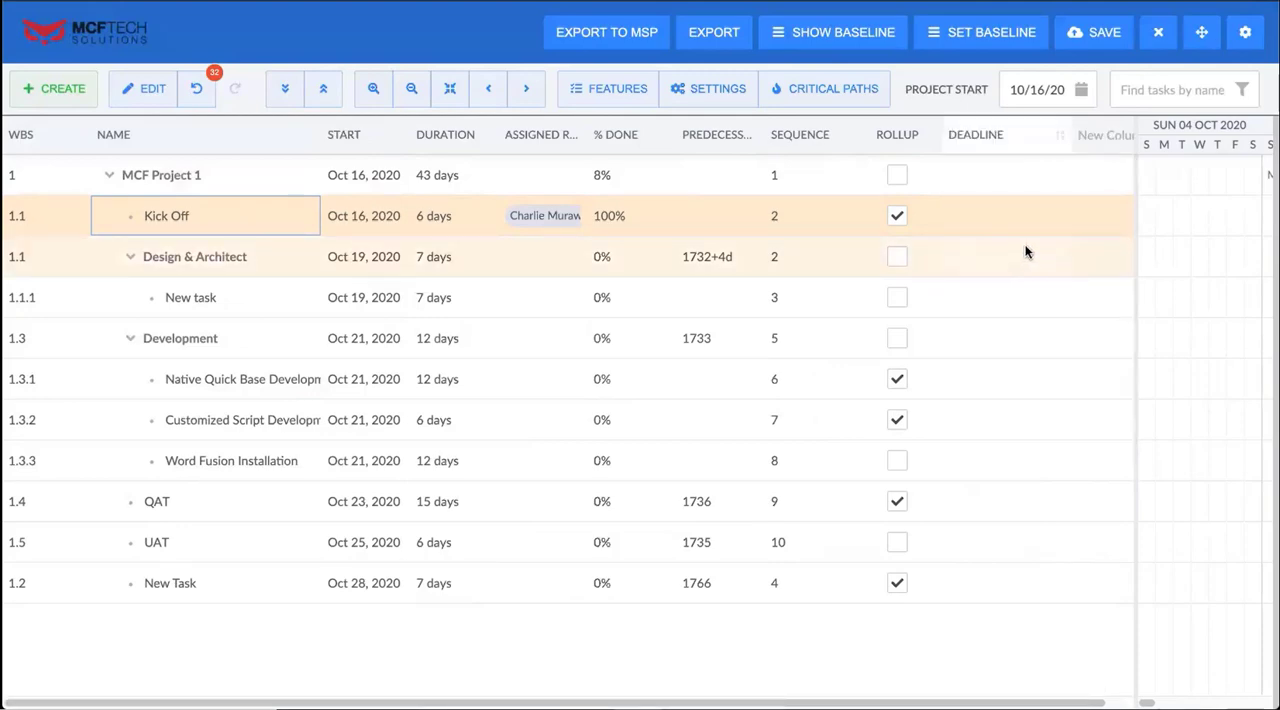
{"action": "double_click", "coordinate": [1026, 252]}
{"action": "left_click", "coordinate": [1054, 260]}
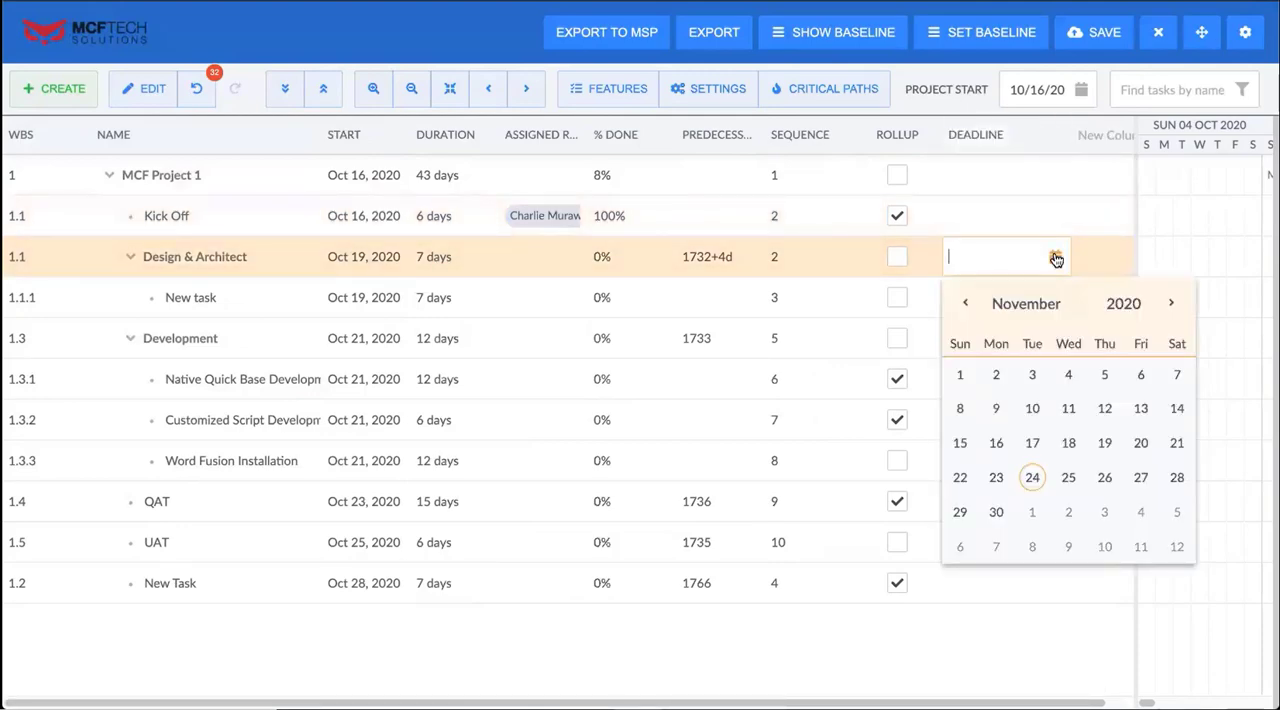
{"action": "left_click", "coordinate": [1032, 477]}
{"action": "double_click", "coordinate": [1023, 525]}
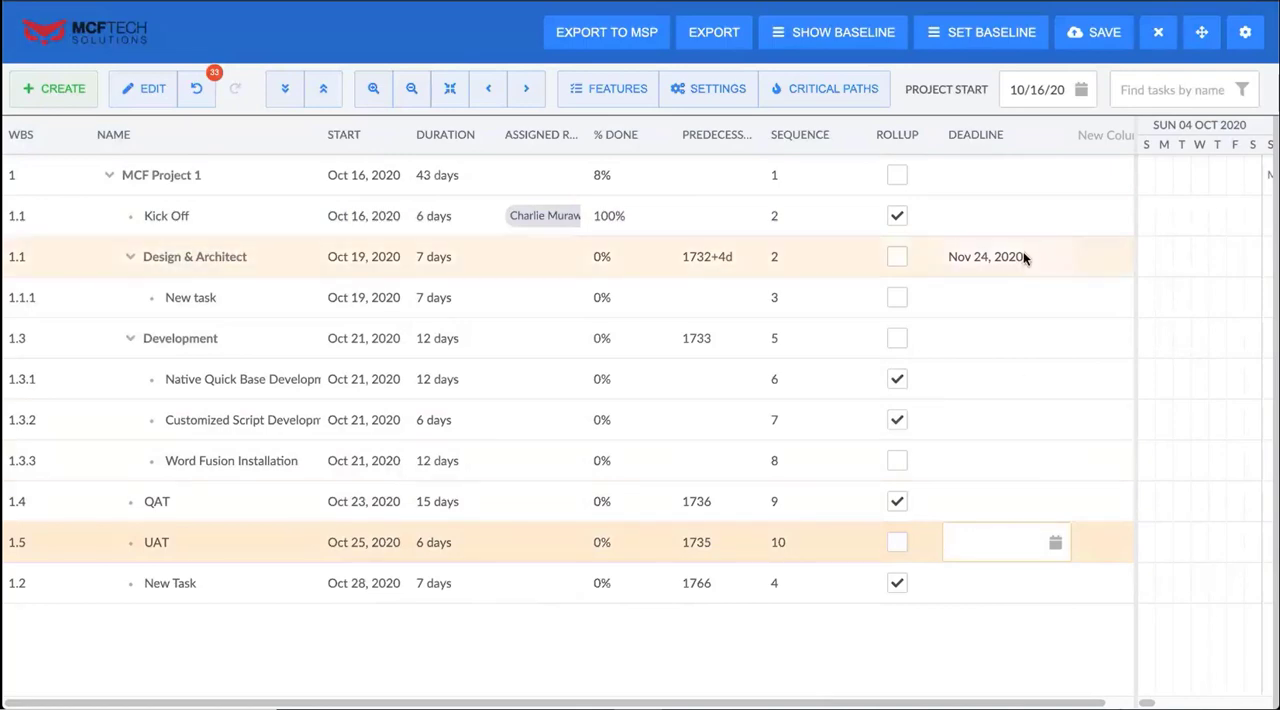
Add an Effort column to the task grid
{"action": "left_click_drag", "start_coordinate": [1134, 263], "coordinate": [691, 330]}
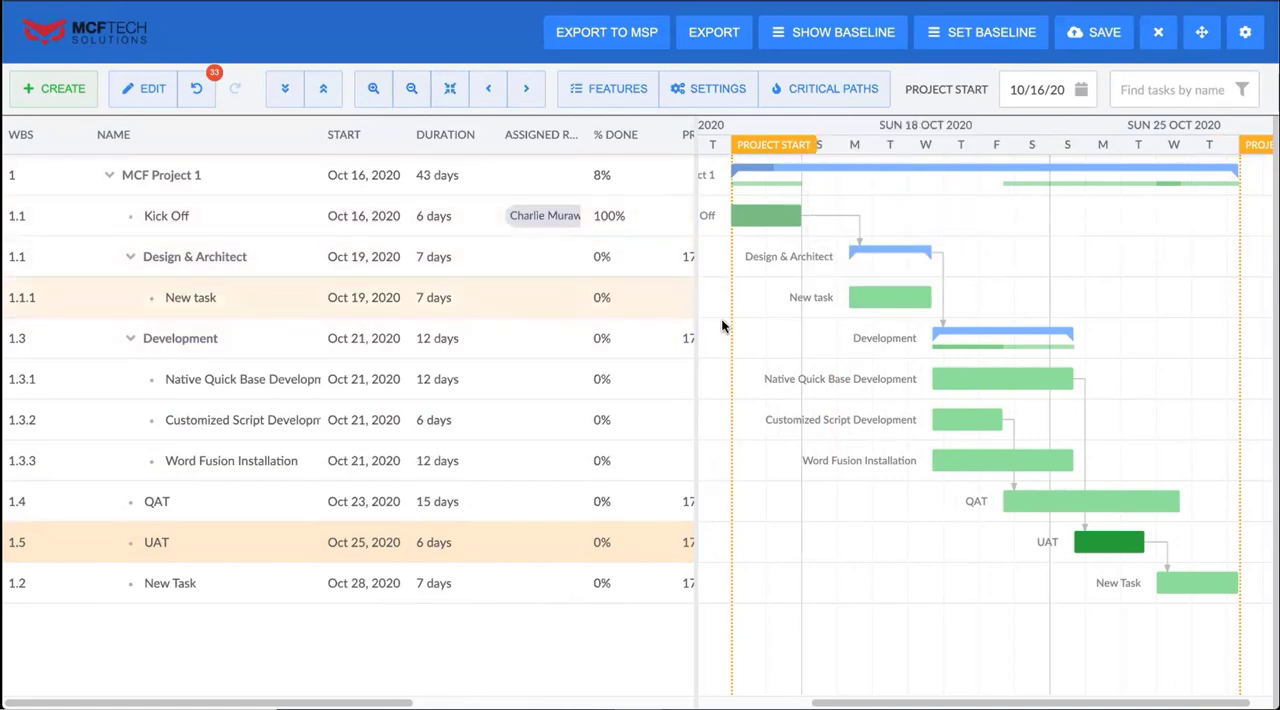
{"action": "left_click_drag", "start_coordinate": [697, 297], "coordinate": [1194, 289]}
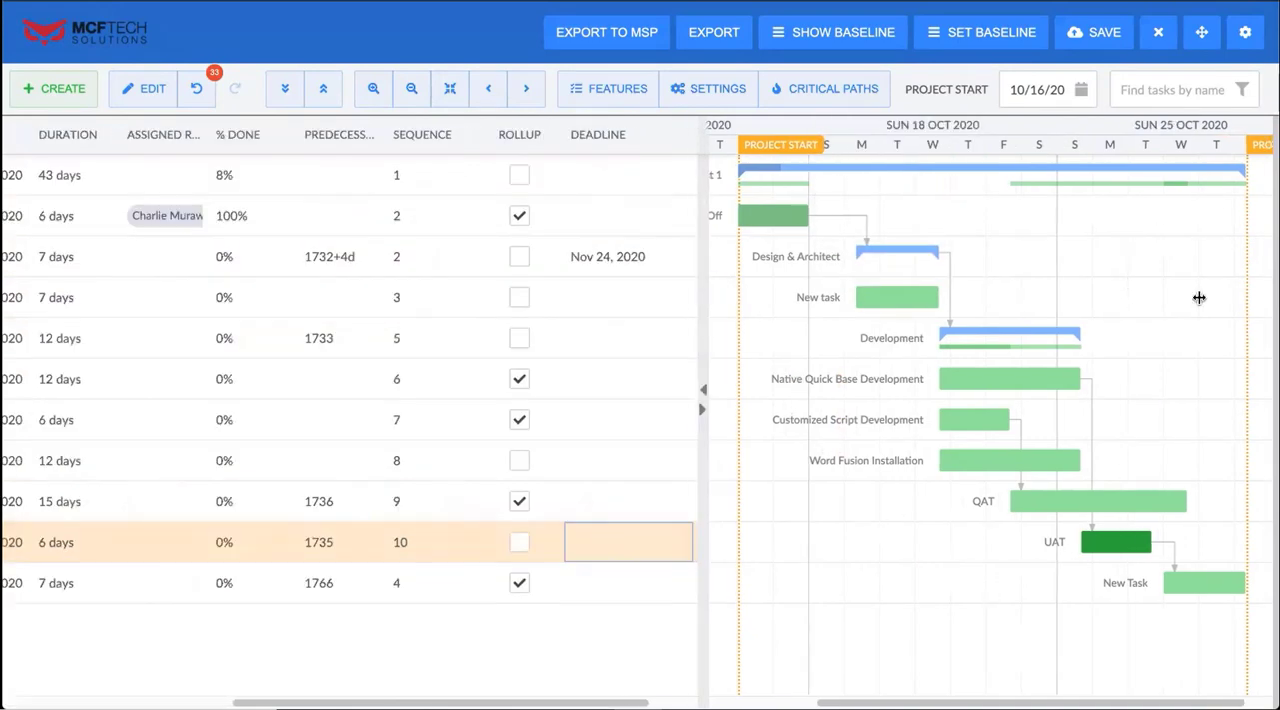
{"action": "left_click", "coordinate": [1112, 134]}
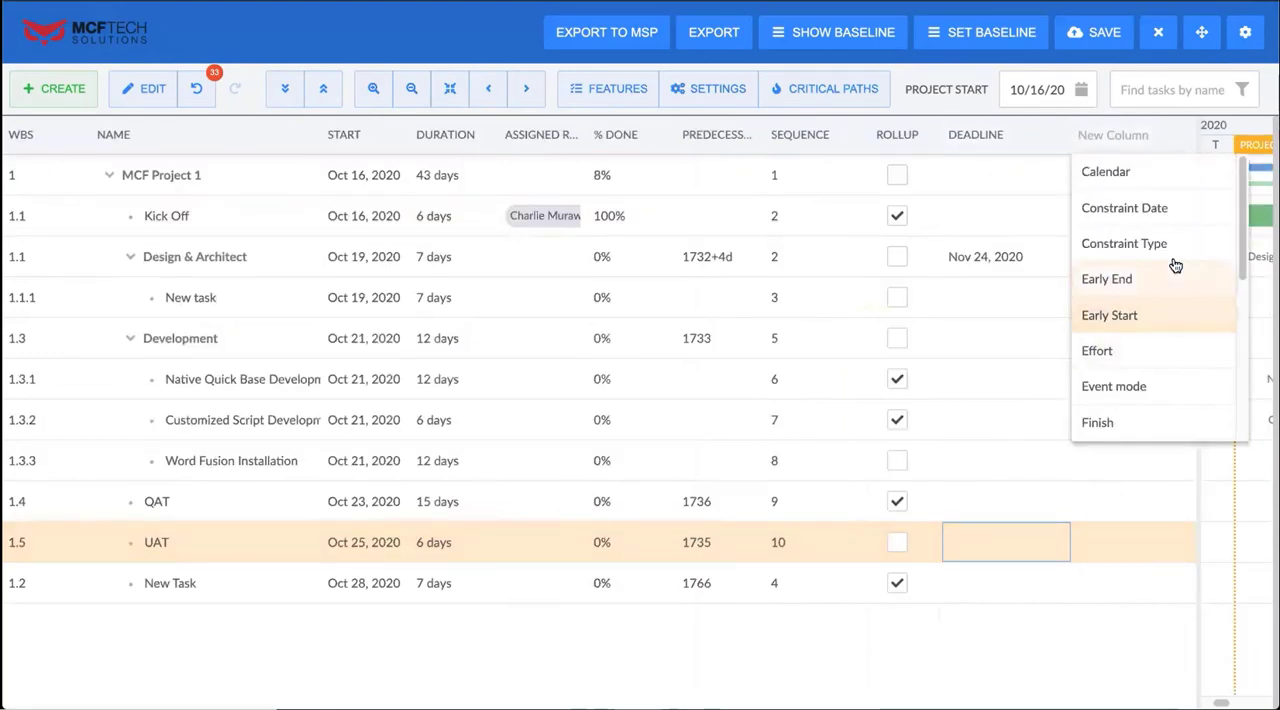
{"action": "scroll", "coordinate": [1180, 334], "scroll_direction": "down", "scroll_amount": 1}
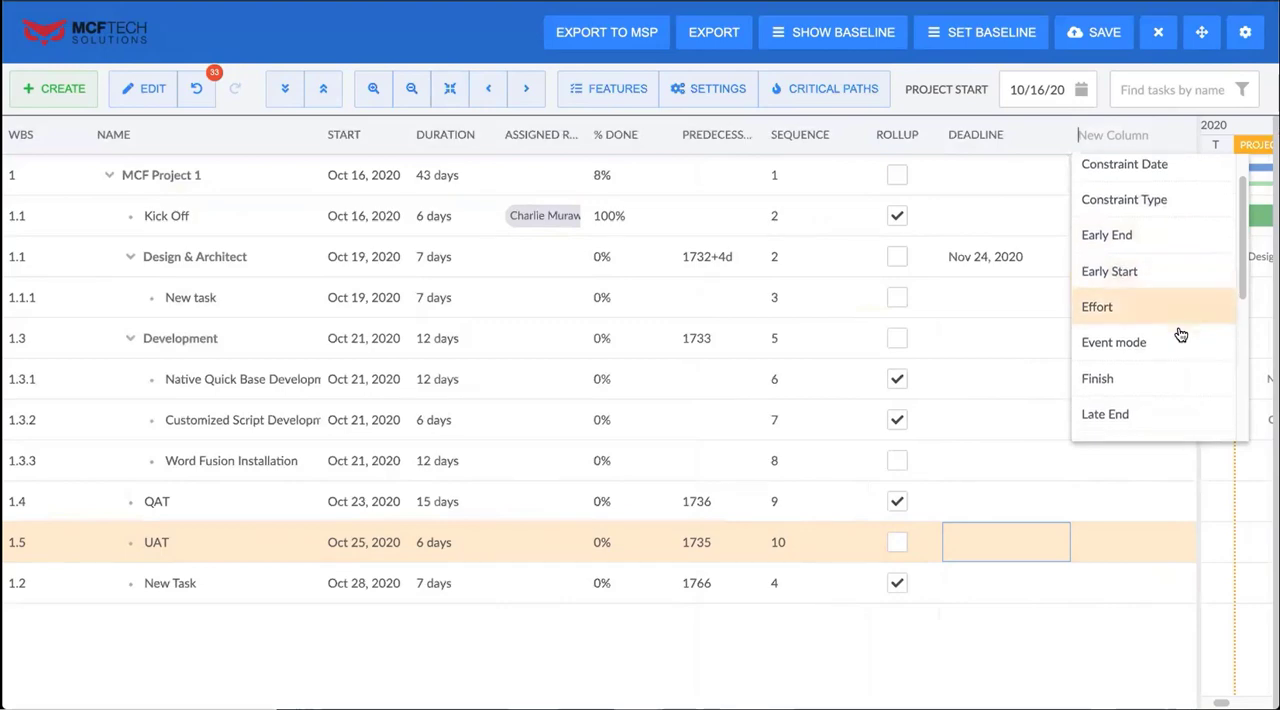
{"action": "left_click", "coordinate": [1158, 316]}
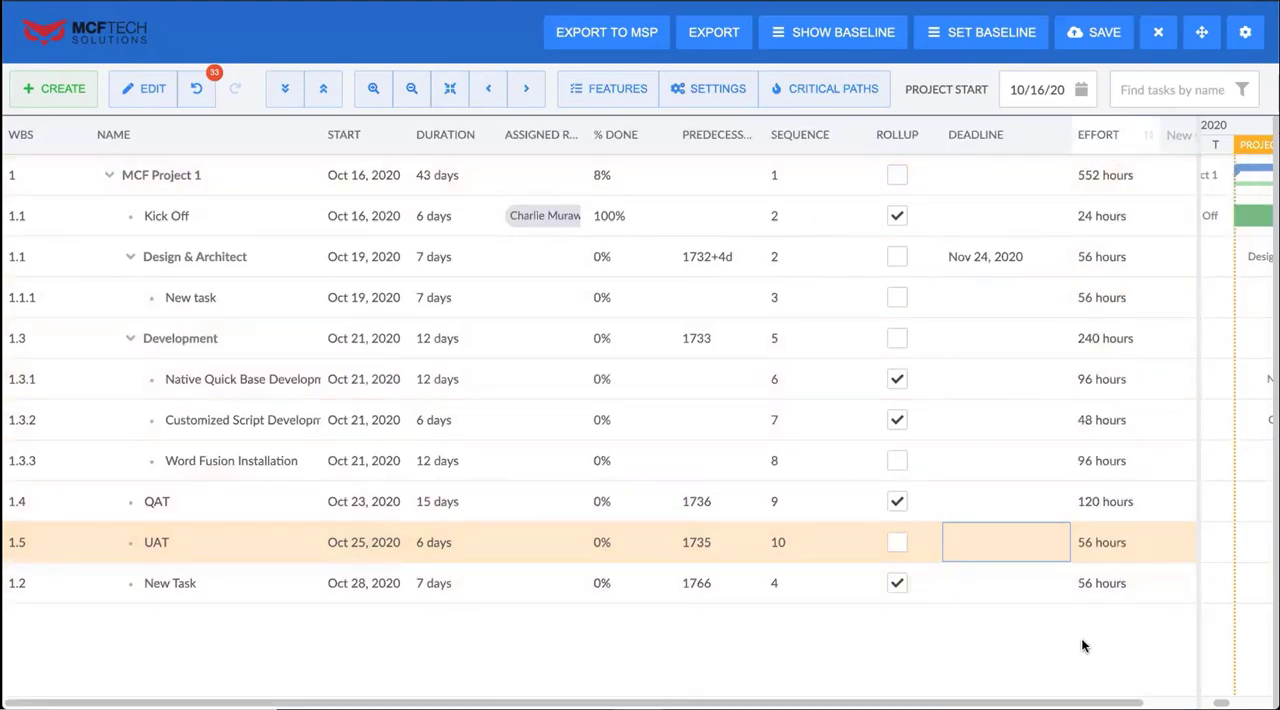
Hide the Deadline, Effort and Rollup columns from the task grid
{"action": "right_click", "coordinate": [1117, 143]}
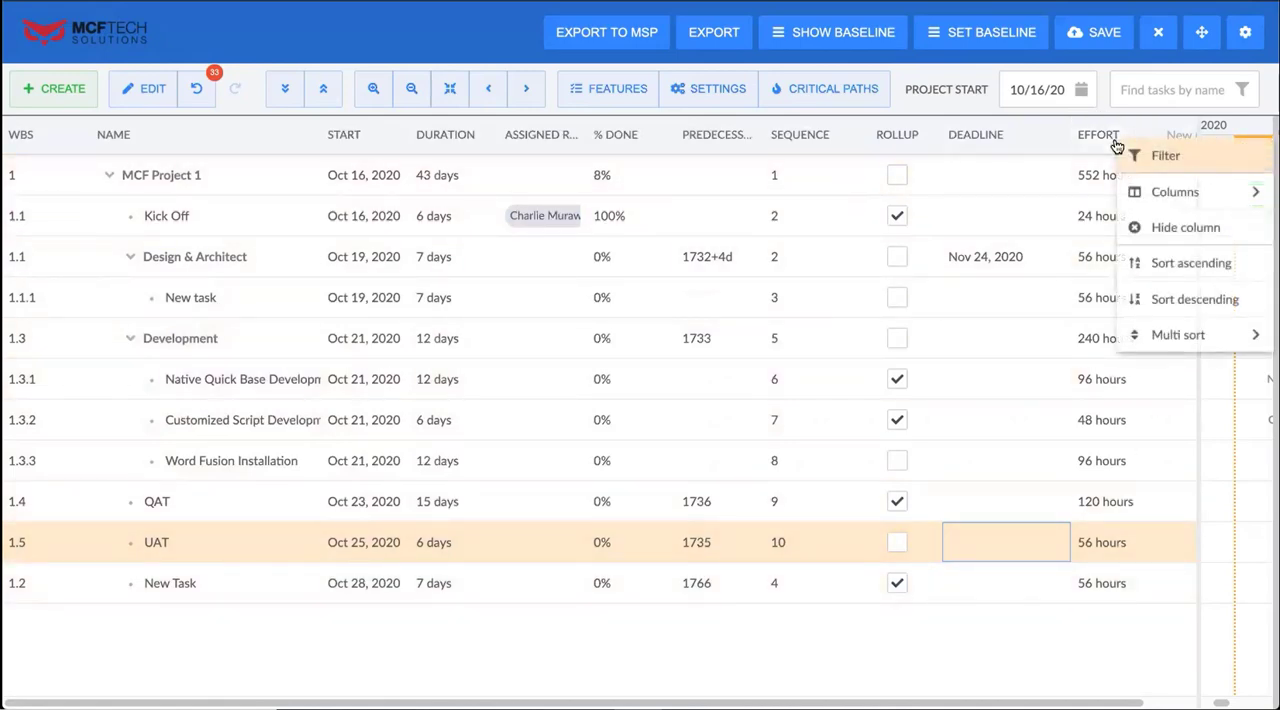
{"action": "right_click", "coordinate": [968, 141]}
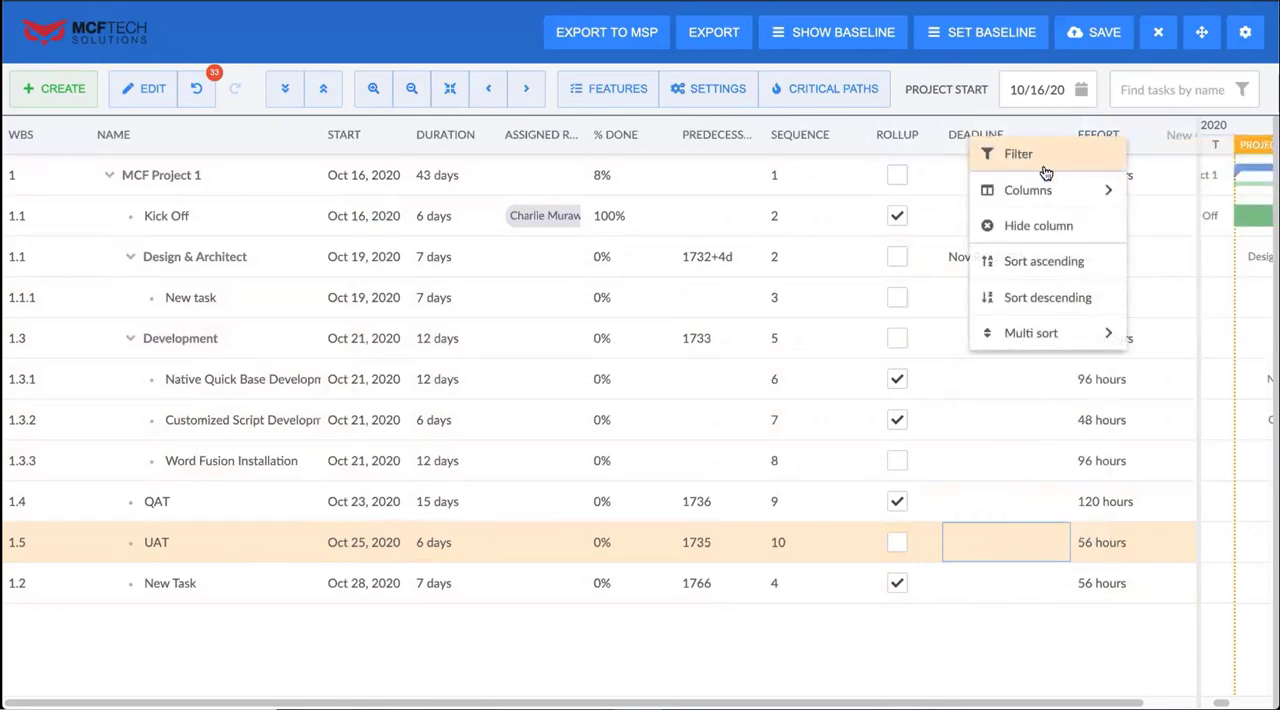
{"action": "left_click", "coordinate": [1062, 225]}
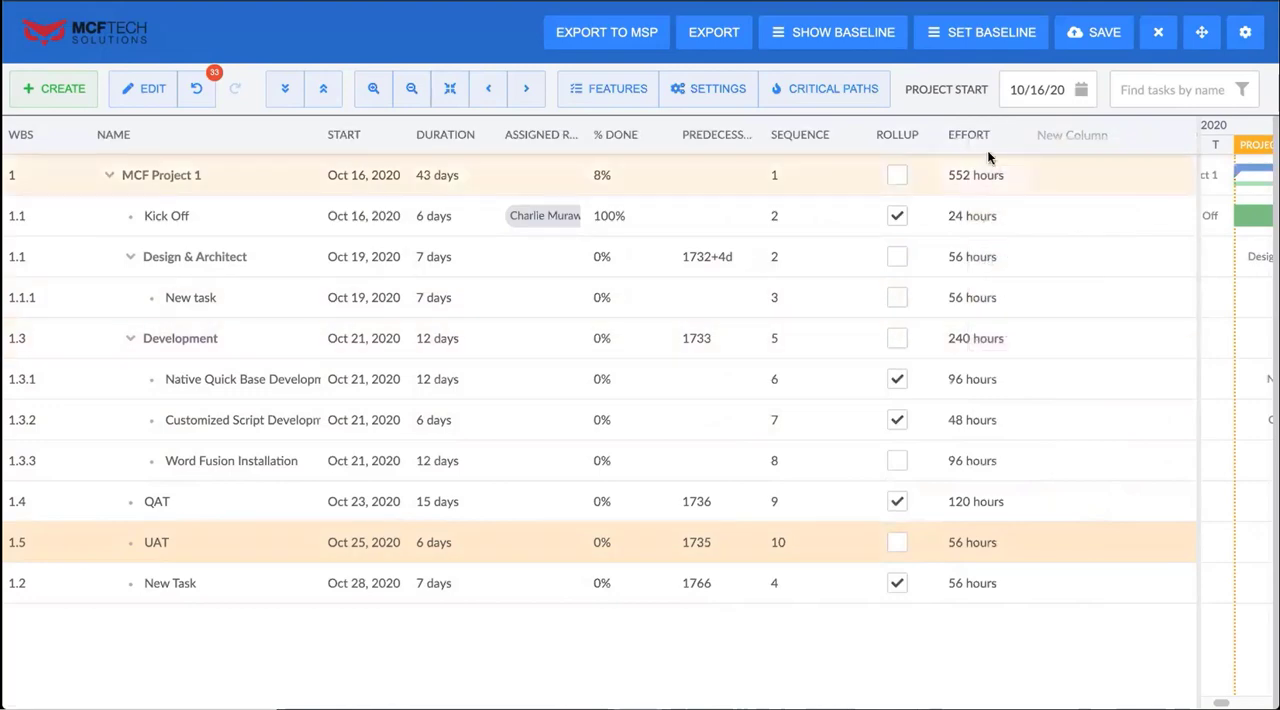
{"action": "right_click", "coordinate": [987, 148]}
{"action": "left_click", "coordinate": [1060, 232]}
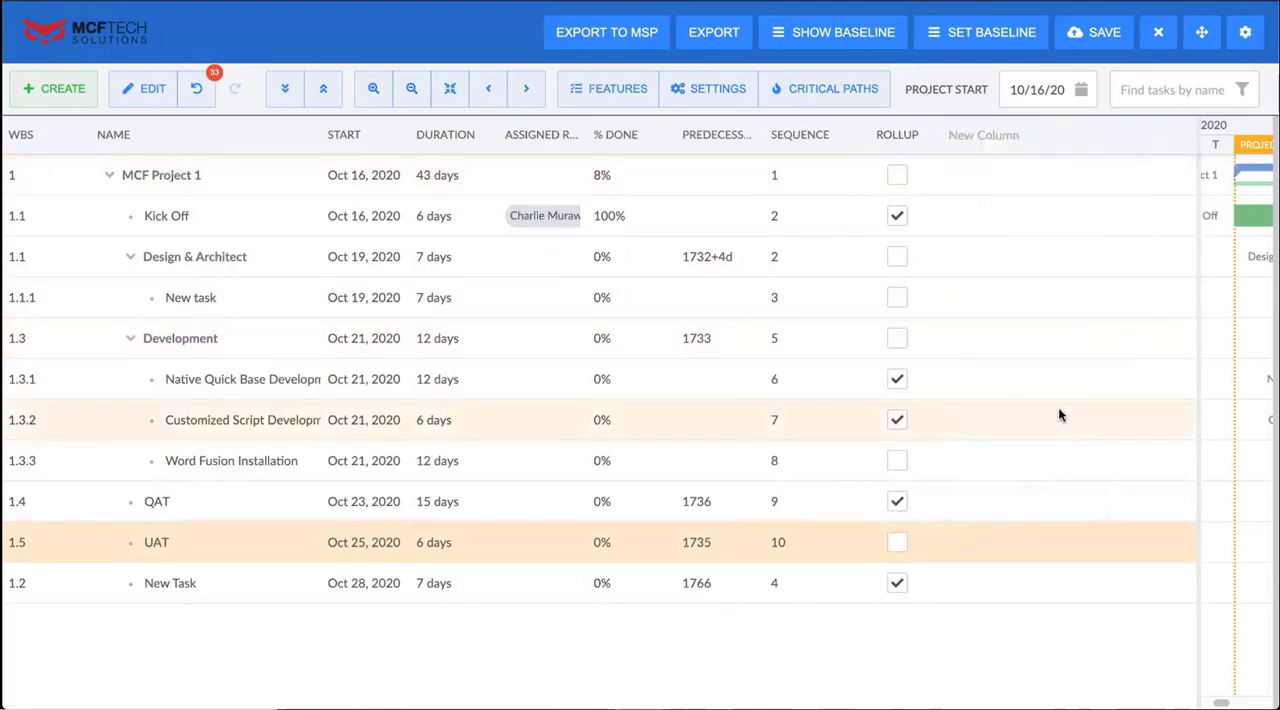
{"action": "right_click", "coordinate": [895, 136]}
{"action": "mouse_move", "coordinate": [898, 140]}
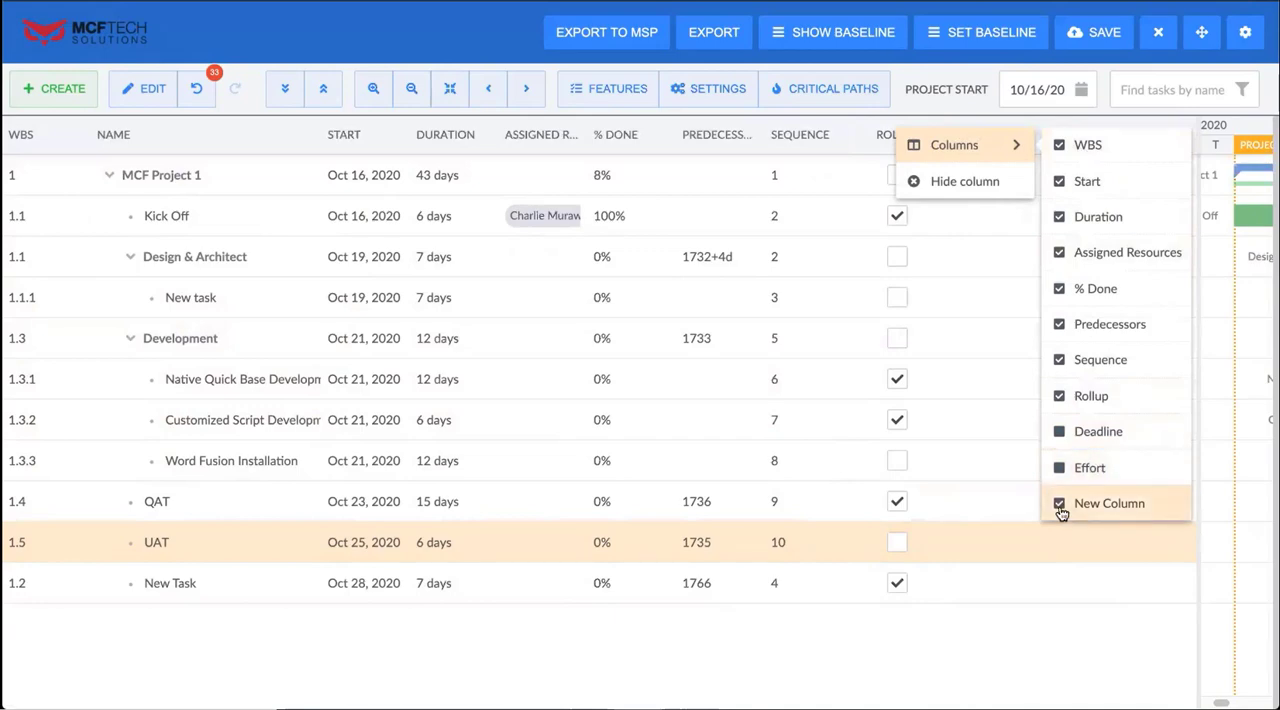
{"action": "left_click", "coordinate": [1060, 397]}
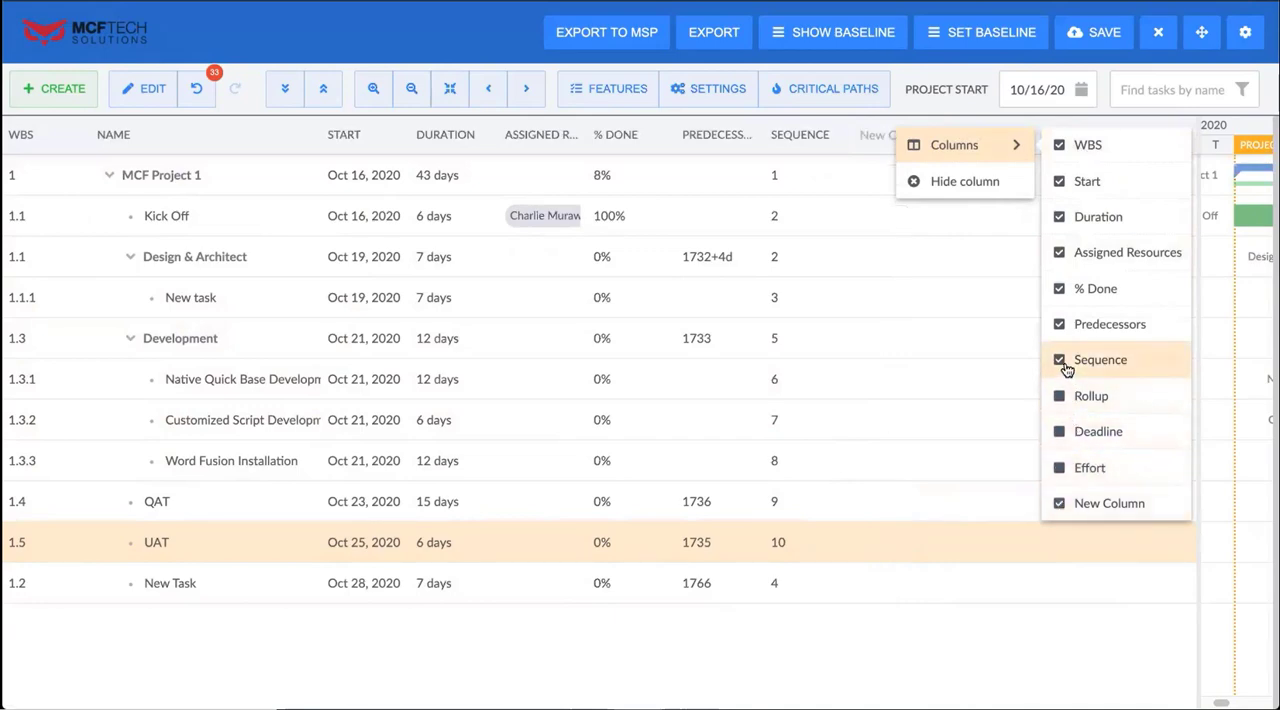
Add a Milestone column to the task grid and mark New Task (WBS 1.2) as a milestone
{"action": "left_click", "coordinate": [928, 134]}
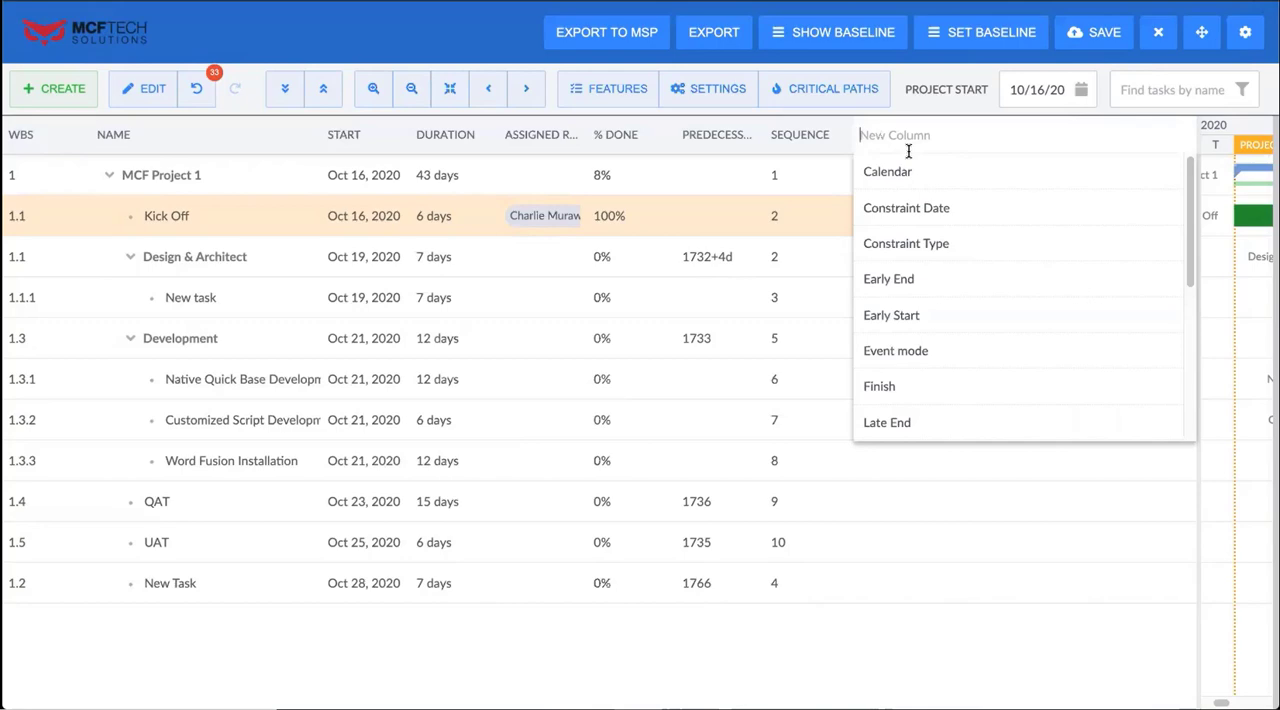
{"action": "scroll", "coordinate": [950, 318], "scroll_direction": "down", "scroll_amount": 1}
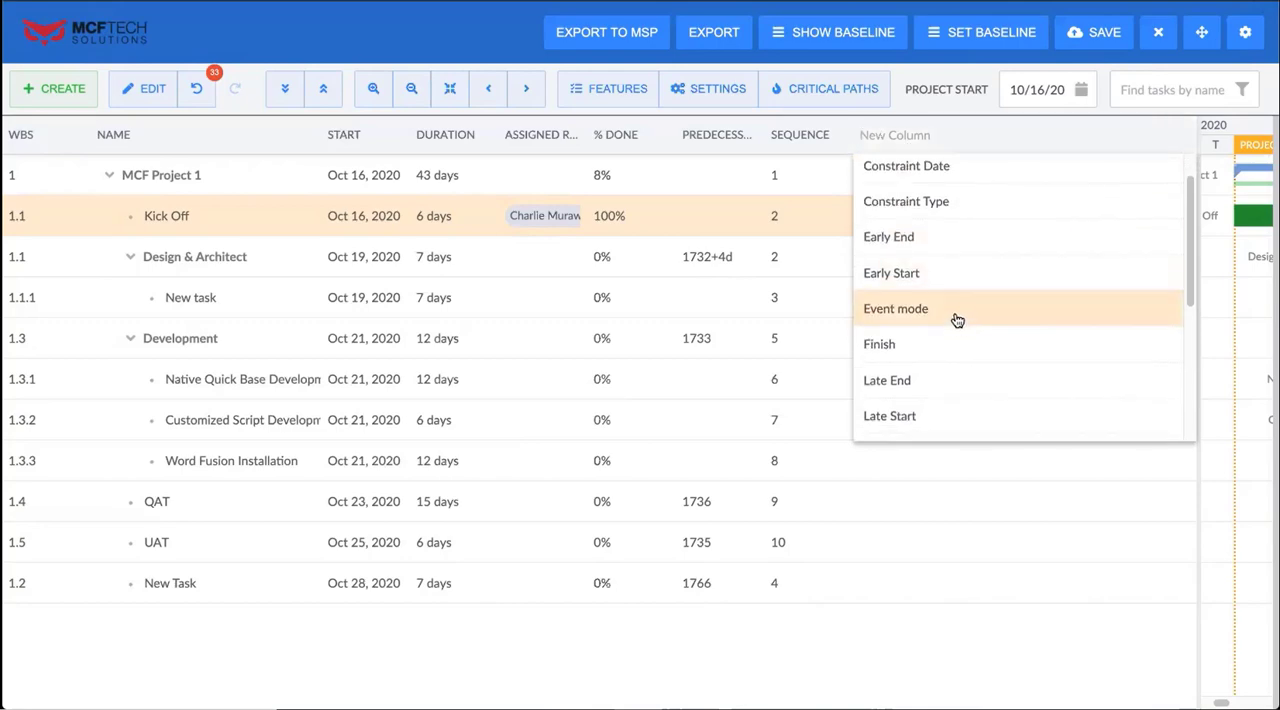
{"action": "scroll", "coordinate": [957, 318], "scroll_direction": "down", "scroll_amount": 1}
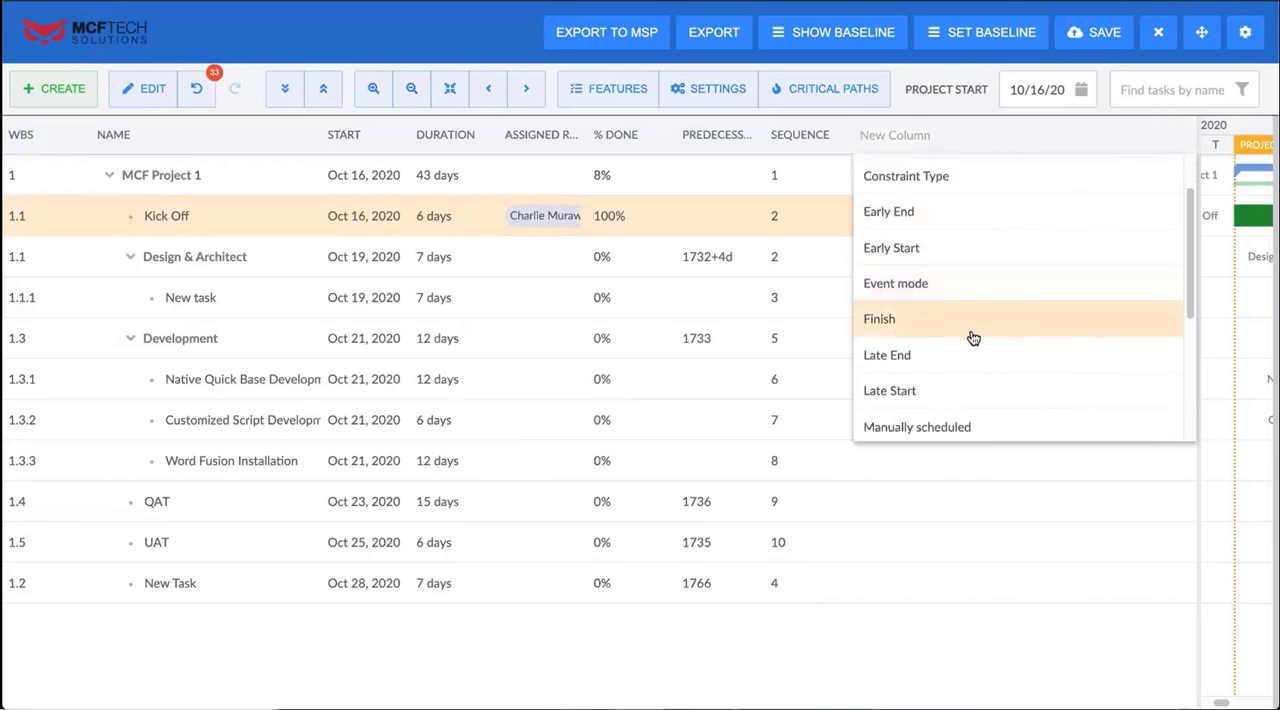
{"action": "scroll", "coordinate": [974, 335], "scroll_direction": "down", "scroll_amount": 1}
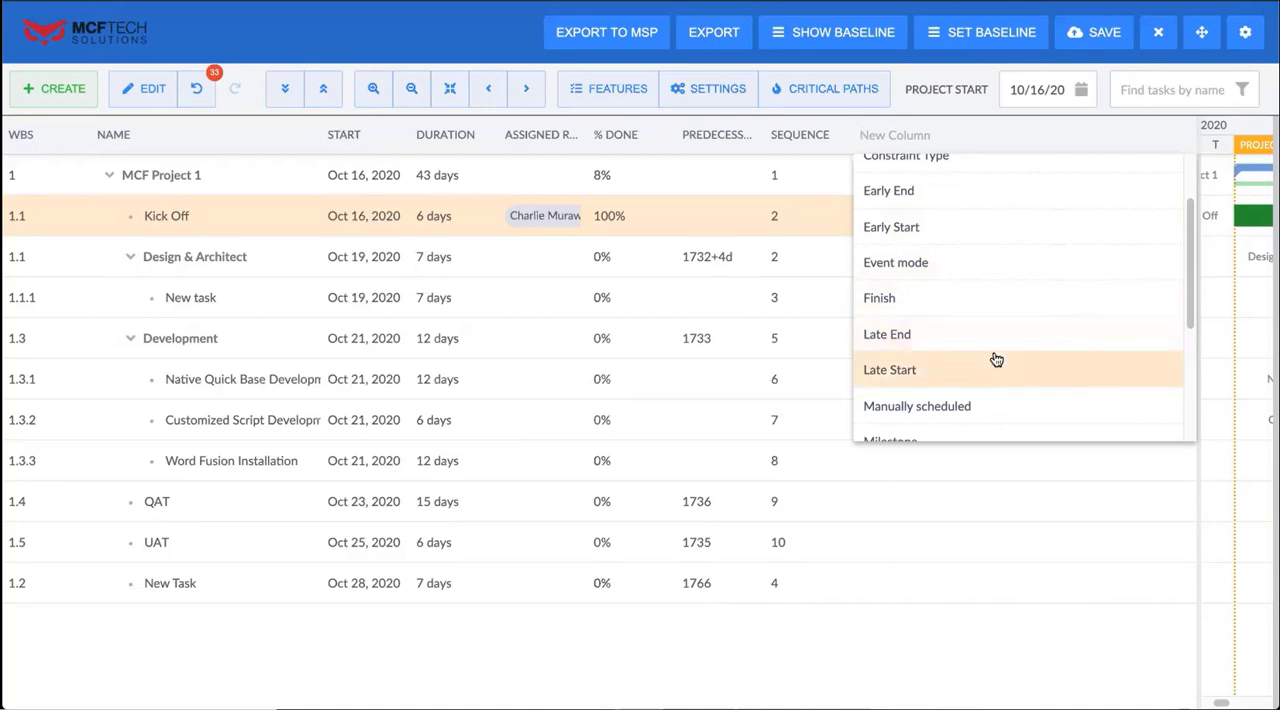
{"action": "scroll", "coordinate": [997, 359], "scroll_direction": "down", "scroll_amount": 2}
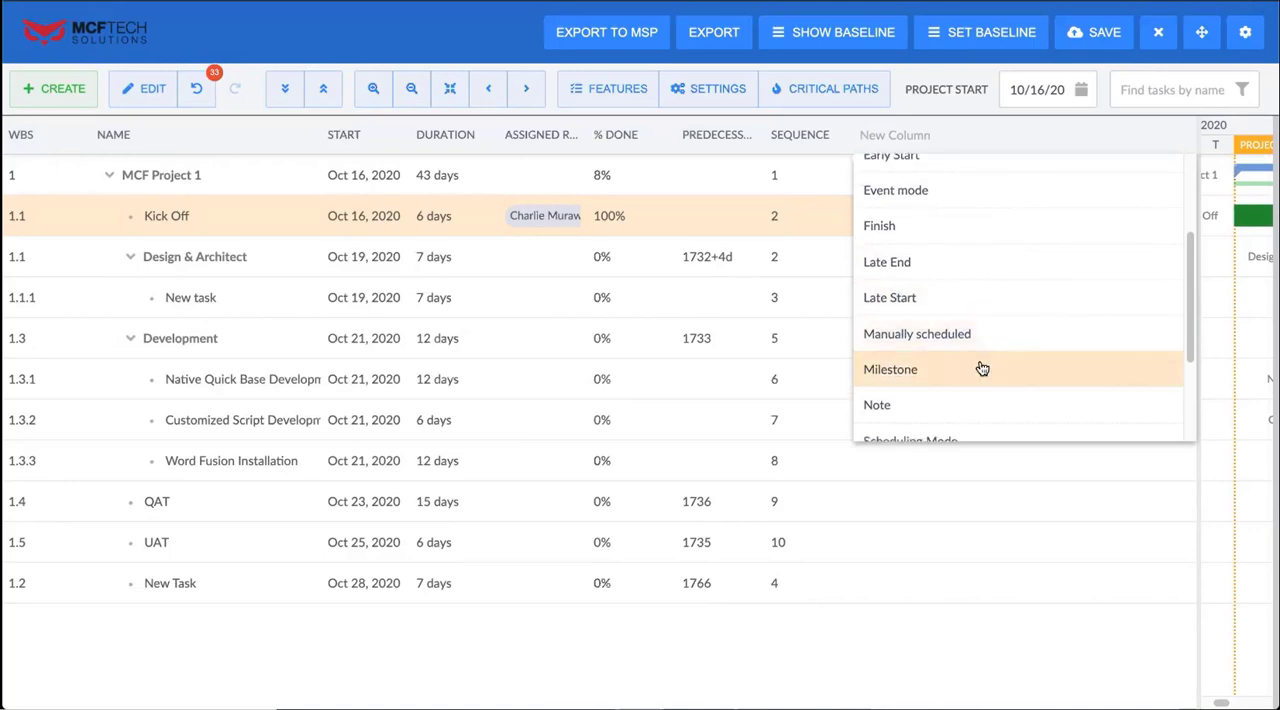
{"action": "left_click", "coordinate": [975, 370]}
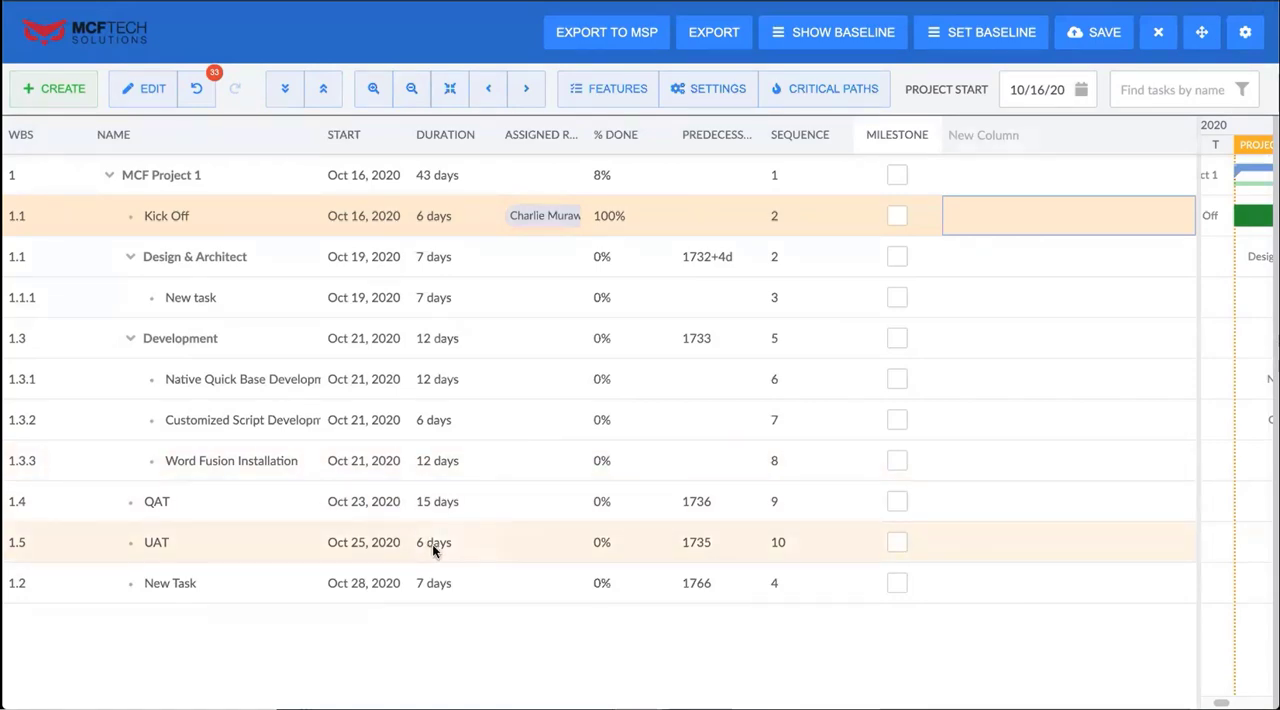
{"action": "left_click", "coordinate": [892, 583]}
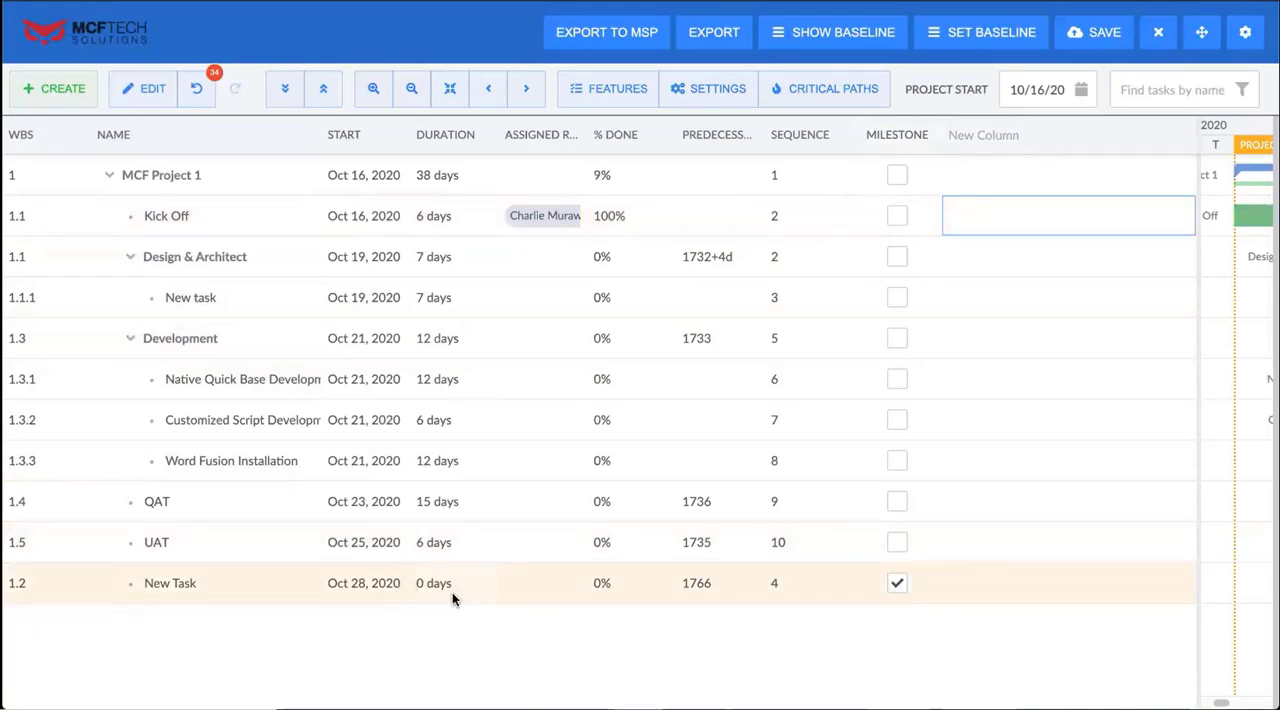
Add a Note column to the task grid
{"action": "left_click", "coordinate": [1029, 137]}
{"action": "scroll", "coordinate": [1046, 310], "scroll_direction": "down", "scroll_amount": 1}
{"action": "scroll", "coordinate": [1046, 312], "scroll_direction": "down", "scroll_amount": 1}
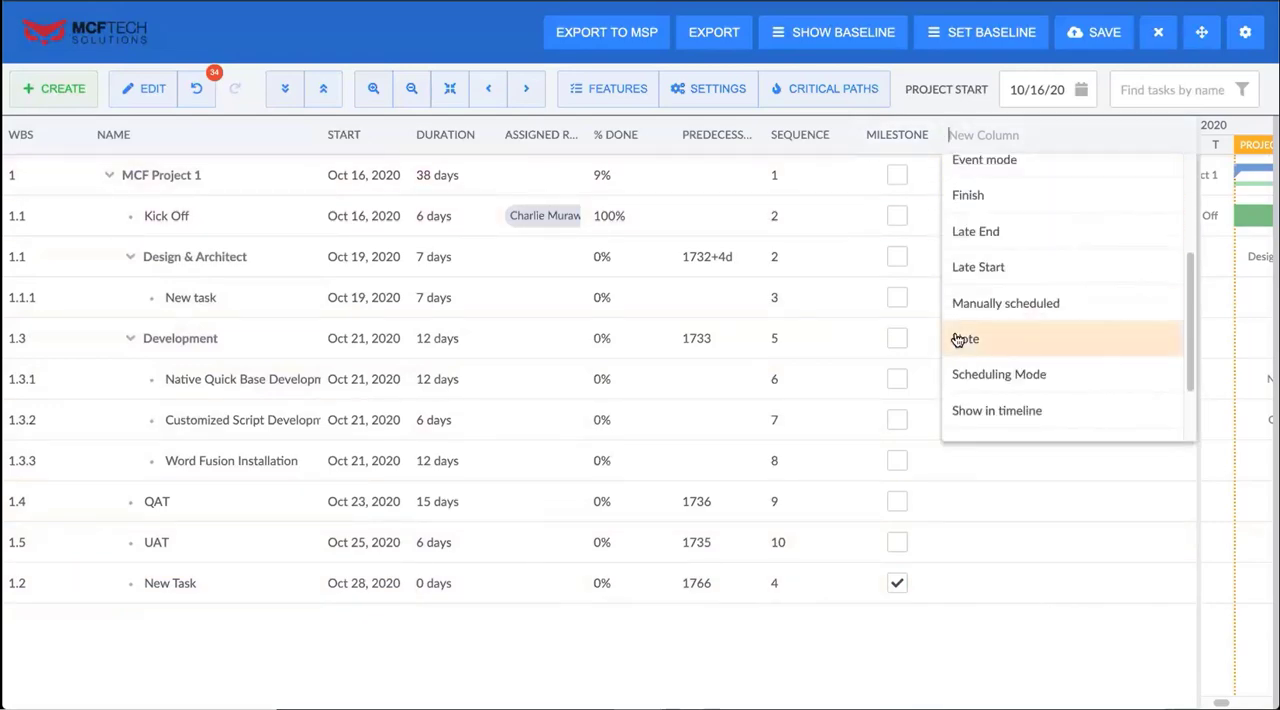
{"action": "left_click", "coordinate": [957, 339]}
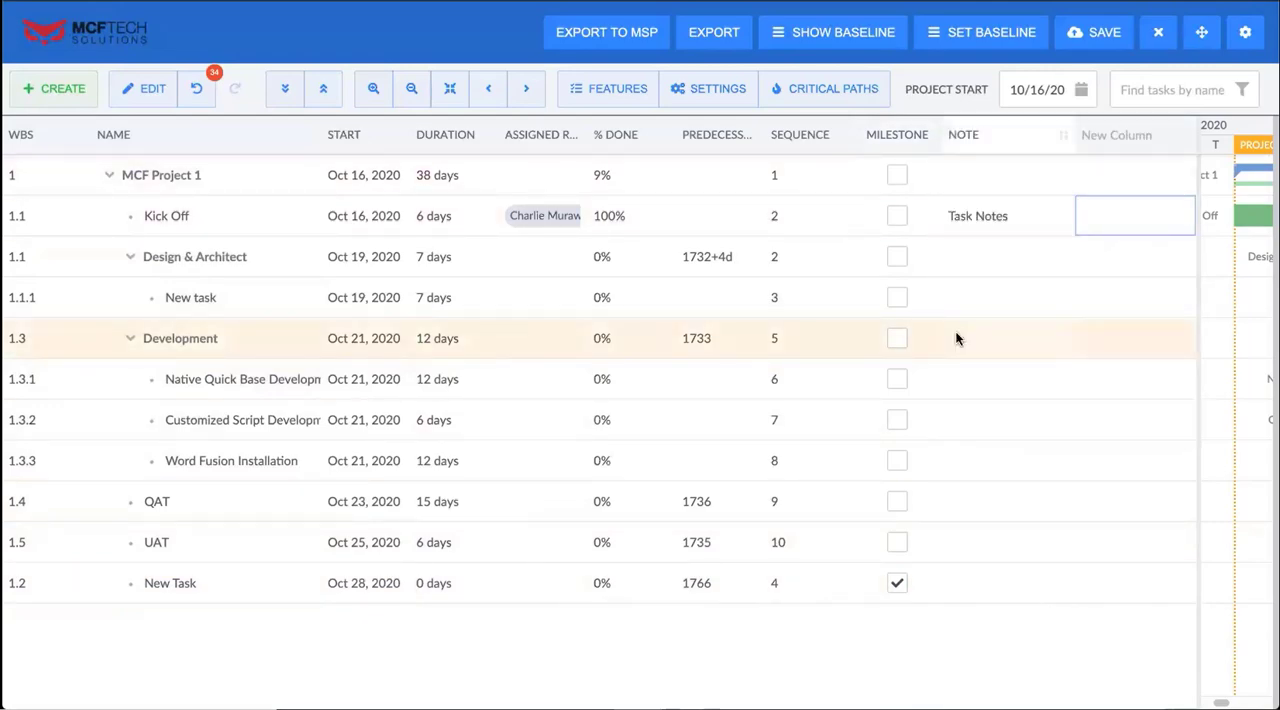
{"action": "left_click", "coordinate": [1140, 143]}
Change the Kick Off note to "Task Notes update" and narrow the Note column
{"action": "left_click", "coordinate": [1015, 220]}
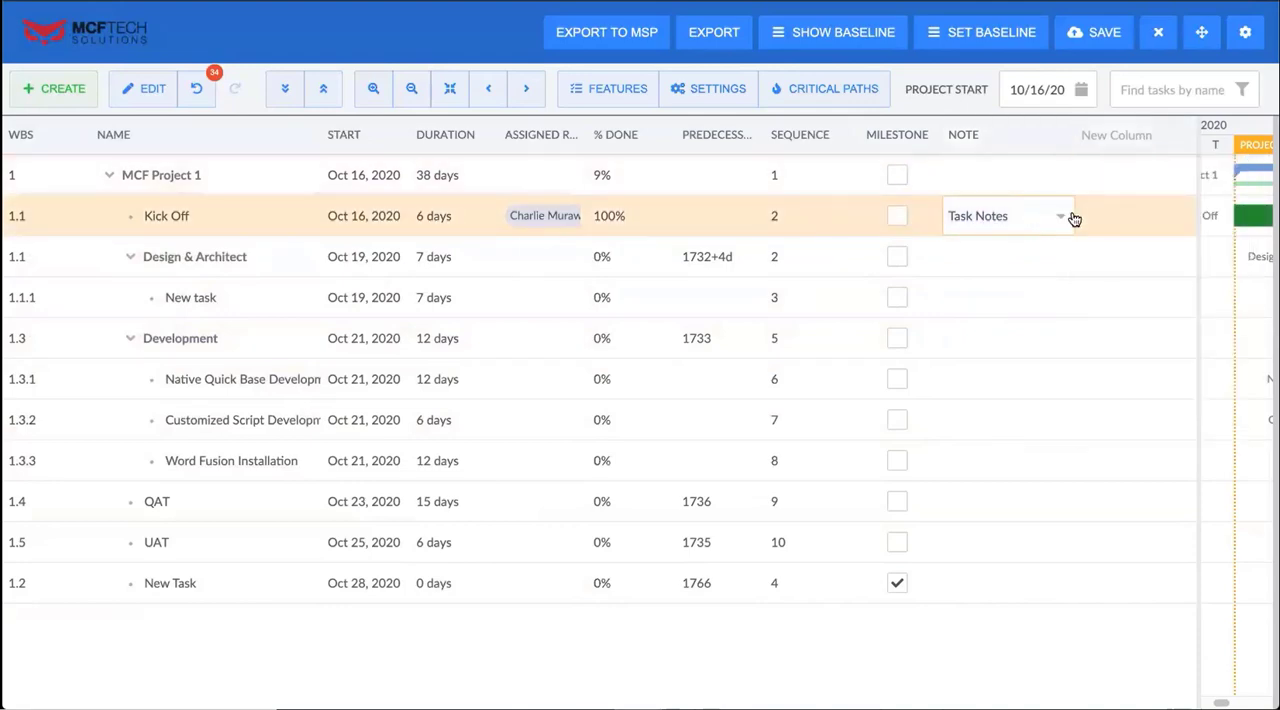
{"action": "left_click", "coordinate": [1063, 216]}
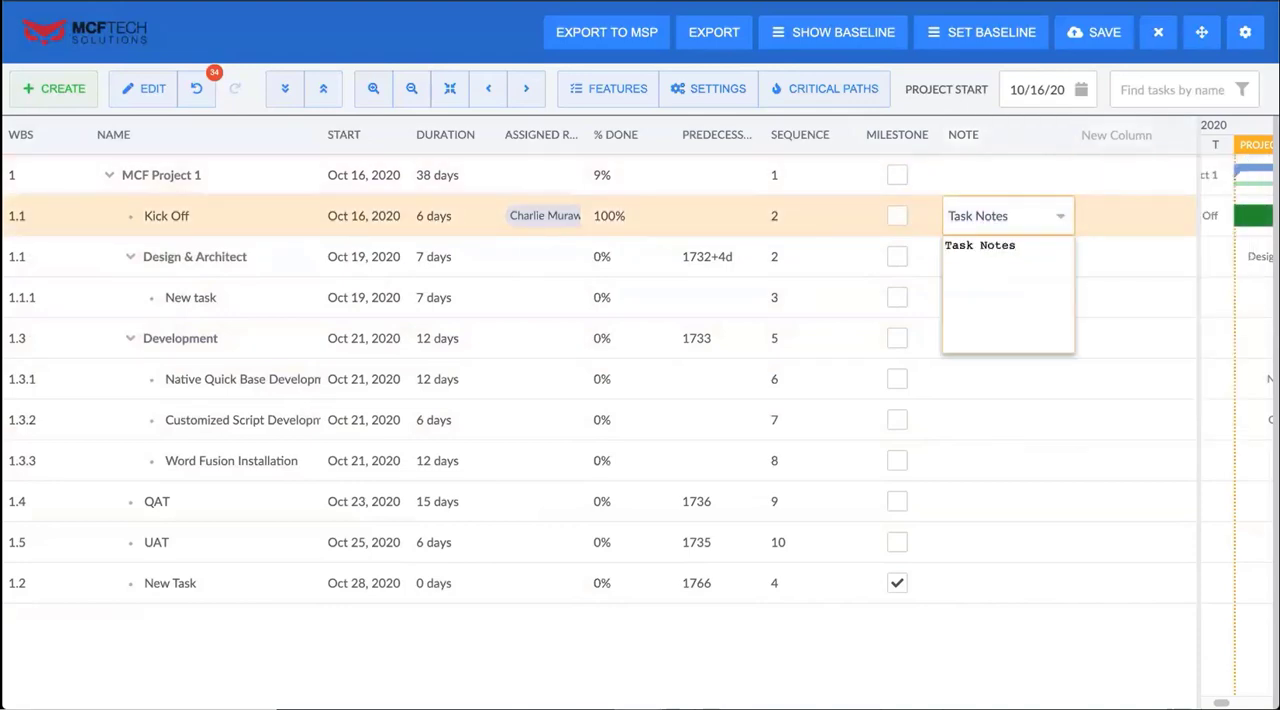
{"action": "type", "text": "update"}
{"action": "left_click", "coordinate": [1057, 432]}
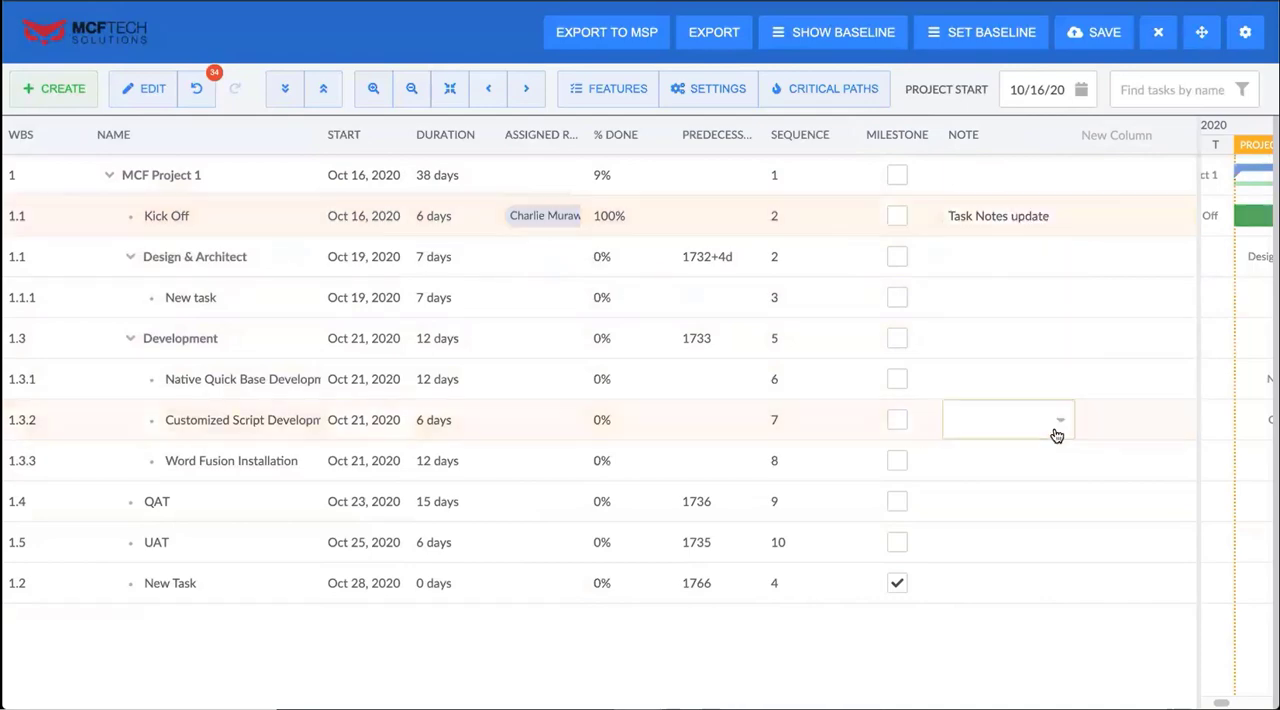
{"action": "left_click_drag", "start_coordinate": [1076, 127], "coordinate": [1020, 134]}
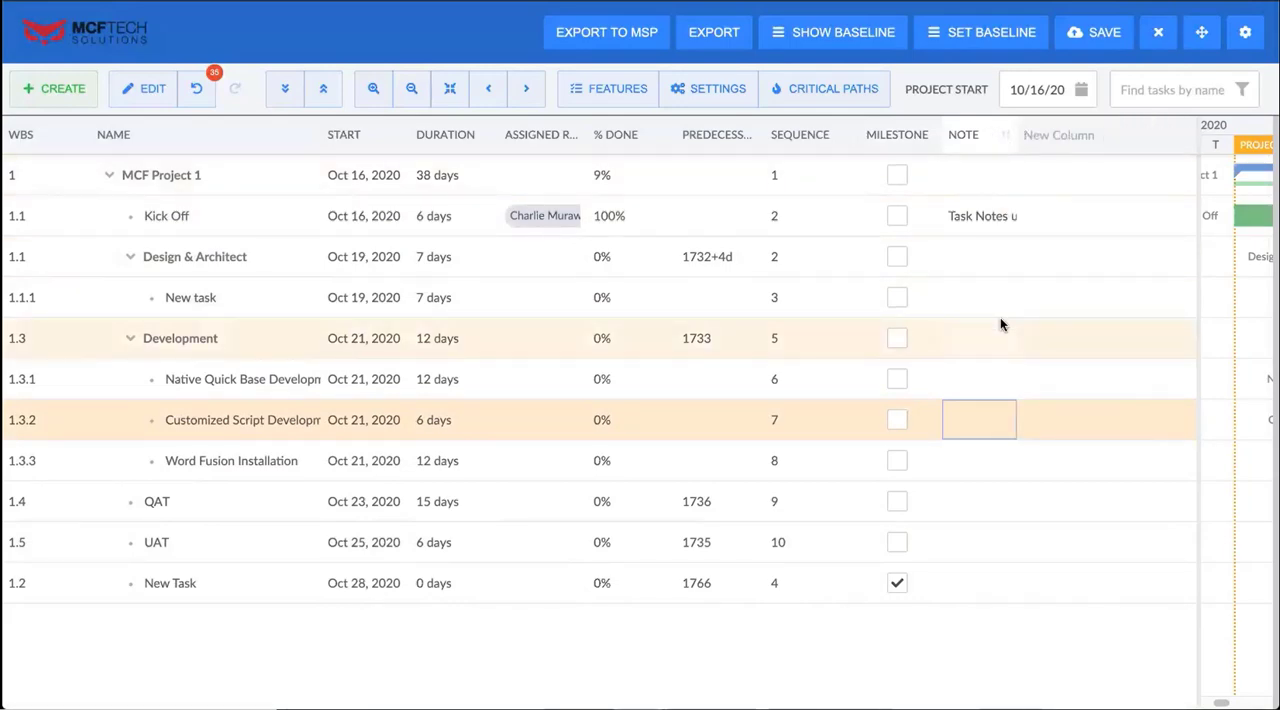
Add a Status column to the task grid
{"action": "left_click", "coordinate": [1118, 130]}
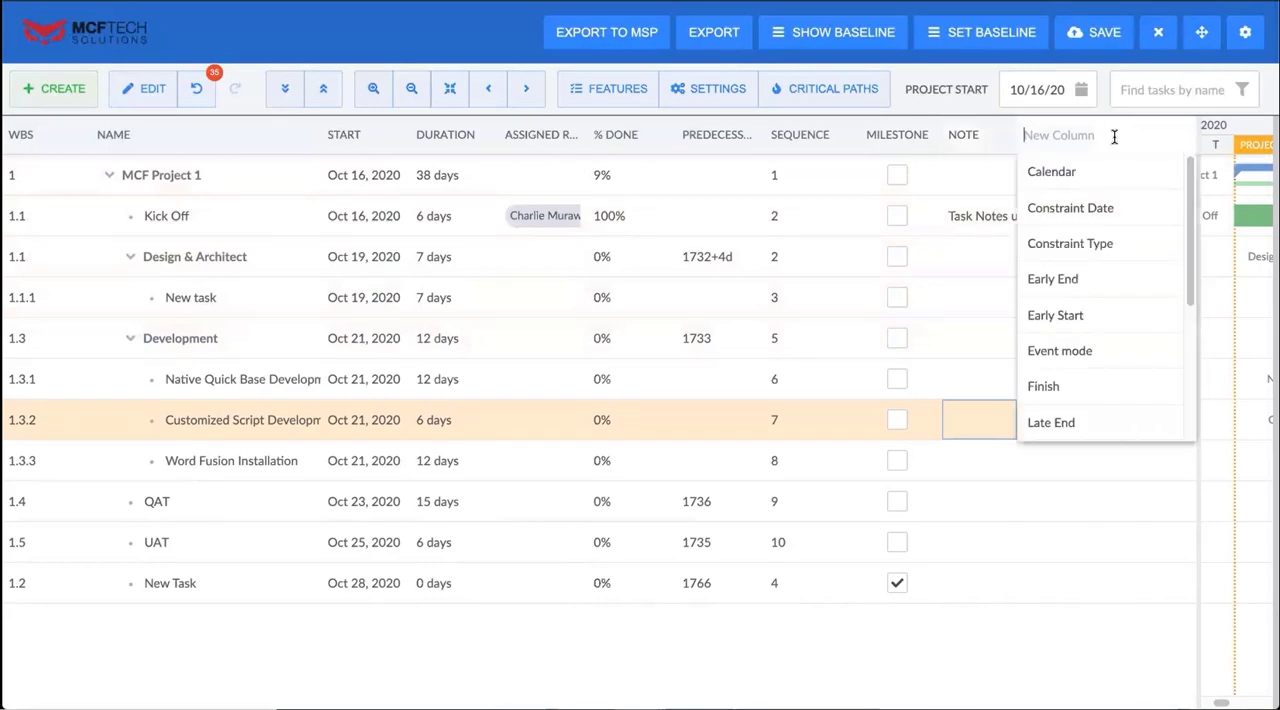
{"action": "scroll", "coordinate": [1090, 350], "scroll_direction": "down", "scroll_amount": 3}
{"action": "left_click", "coordinate": [1080, 355]}
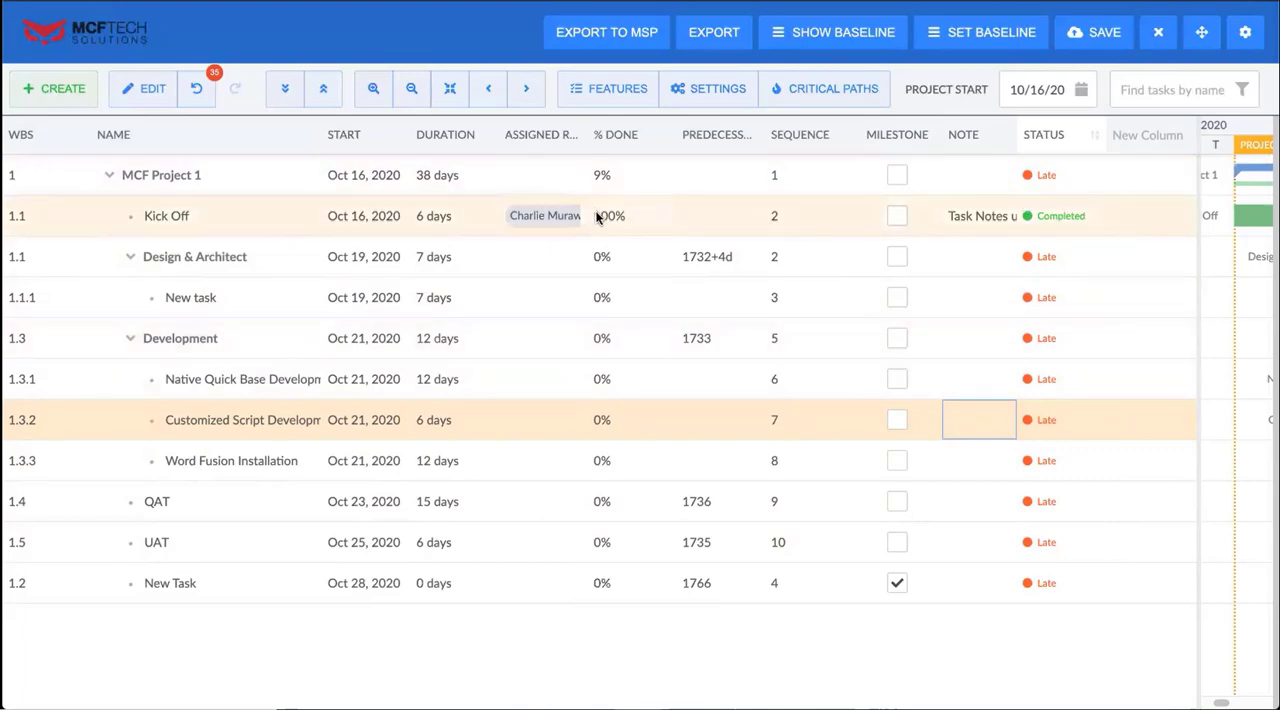
Add a Scheduling Mode column to the task grid
{"action": "left_click", "coordinate": [1145, 134]}
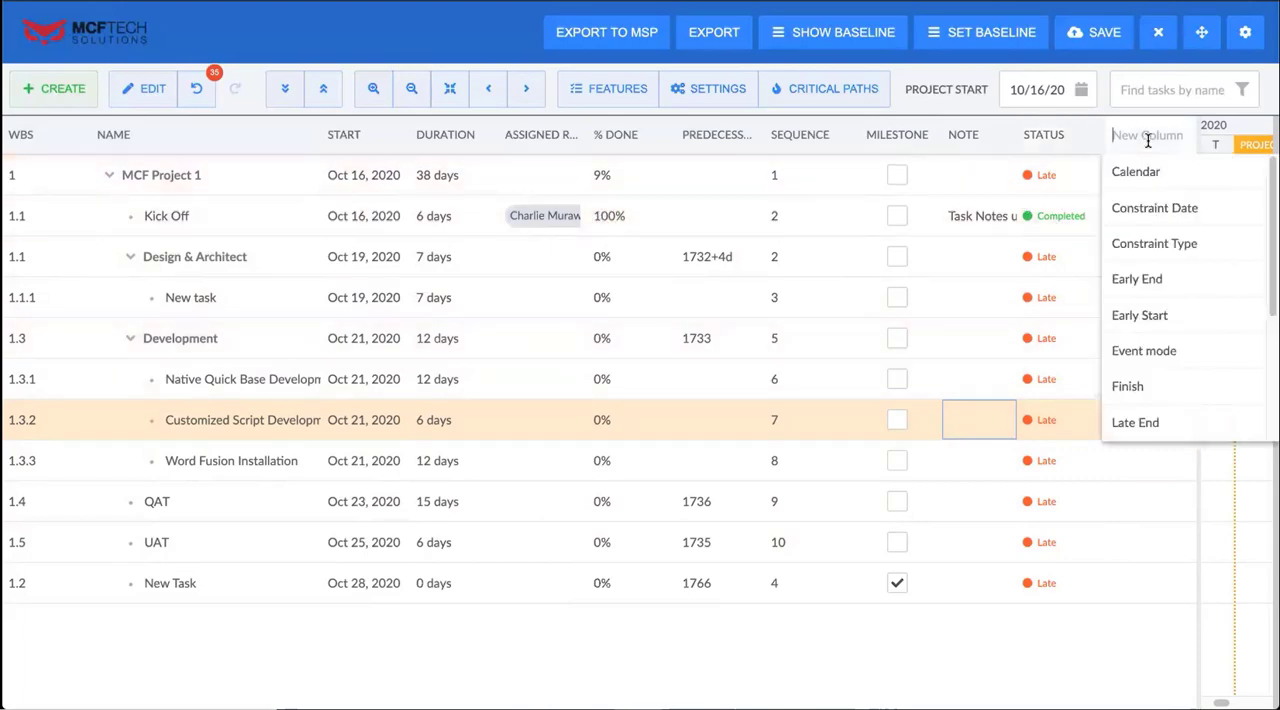
{"action": "scroll", "coordinate": [1190, 320], "scroll_direction": "down", "scroll_amount": 5}
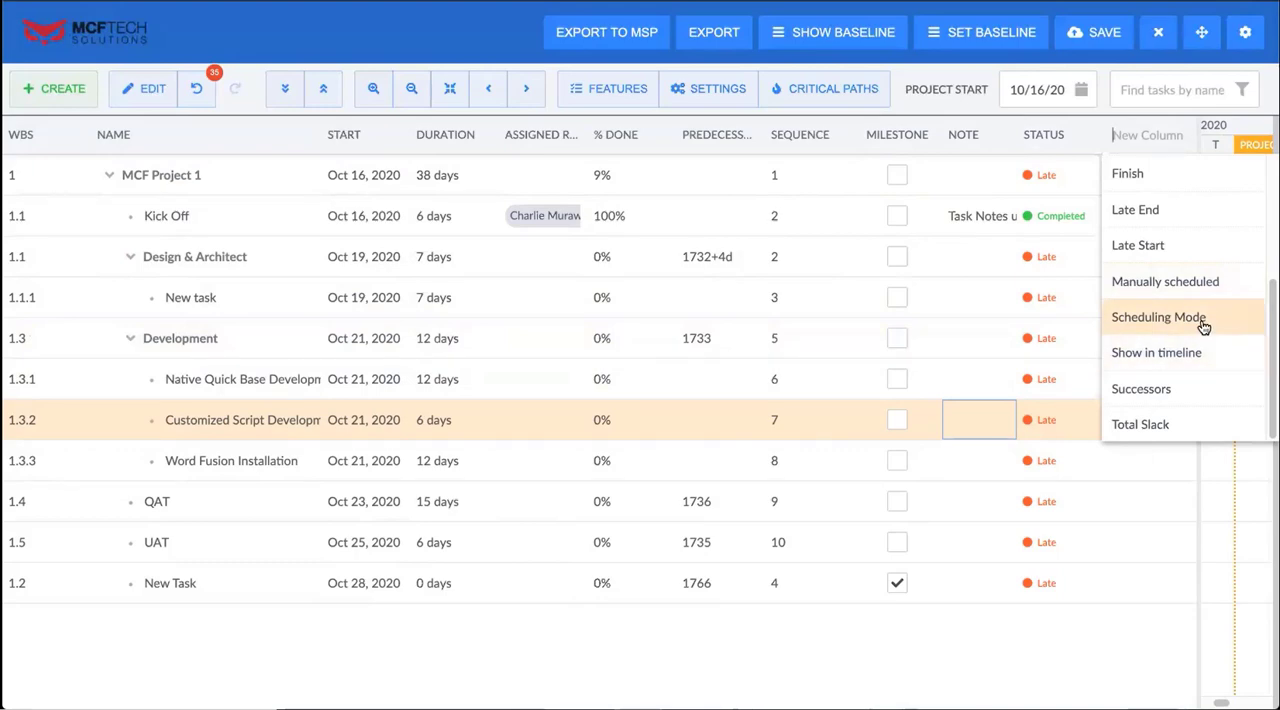
{"action": "left_click", "coordinate": [1203, 320]}
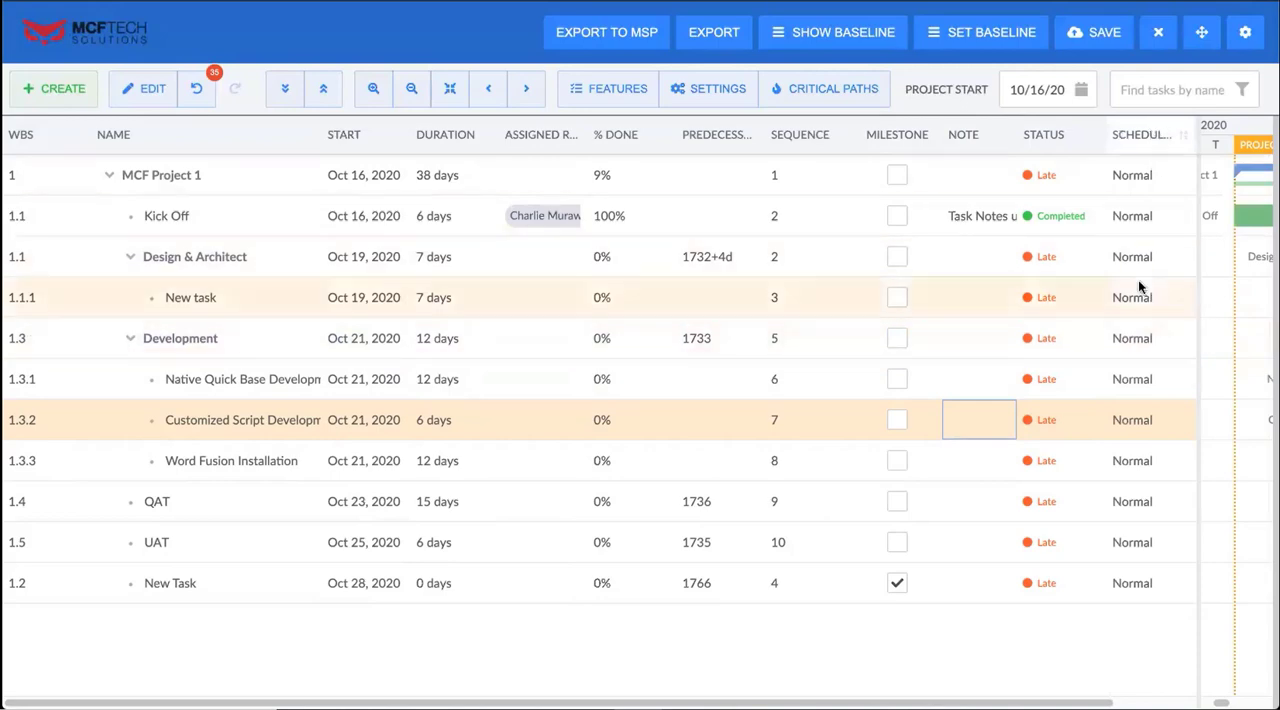
Set the scheduling mode of the Customized Script Development task (WBS 1.3.2) to Fixed Duration
{"action": "double_click", "coordinate": [1145, 418]}
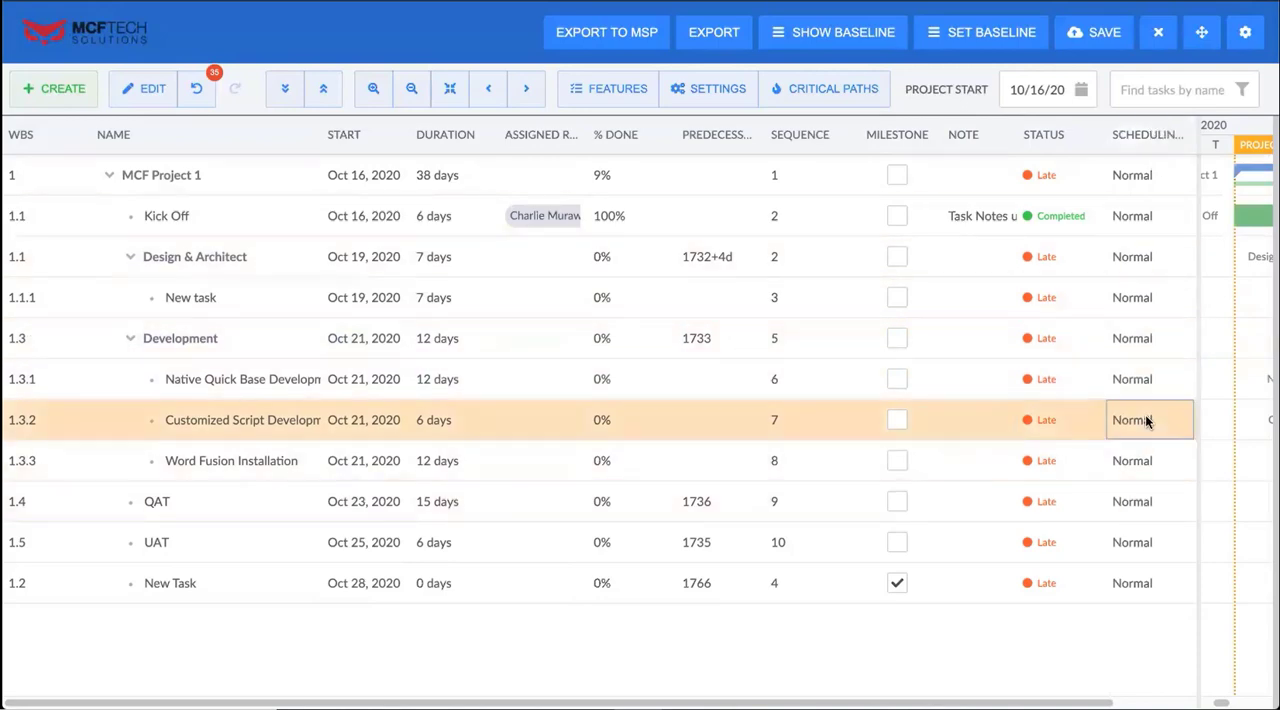
{"action": "left_click", "coordinate": [1179, 424]}
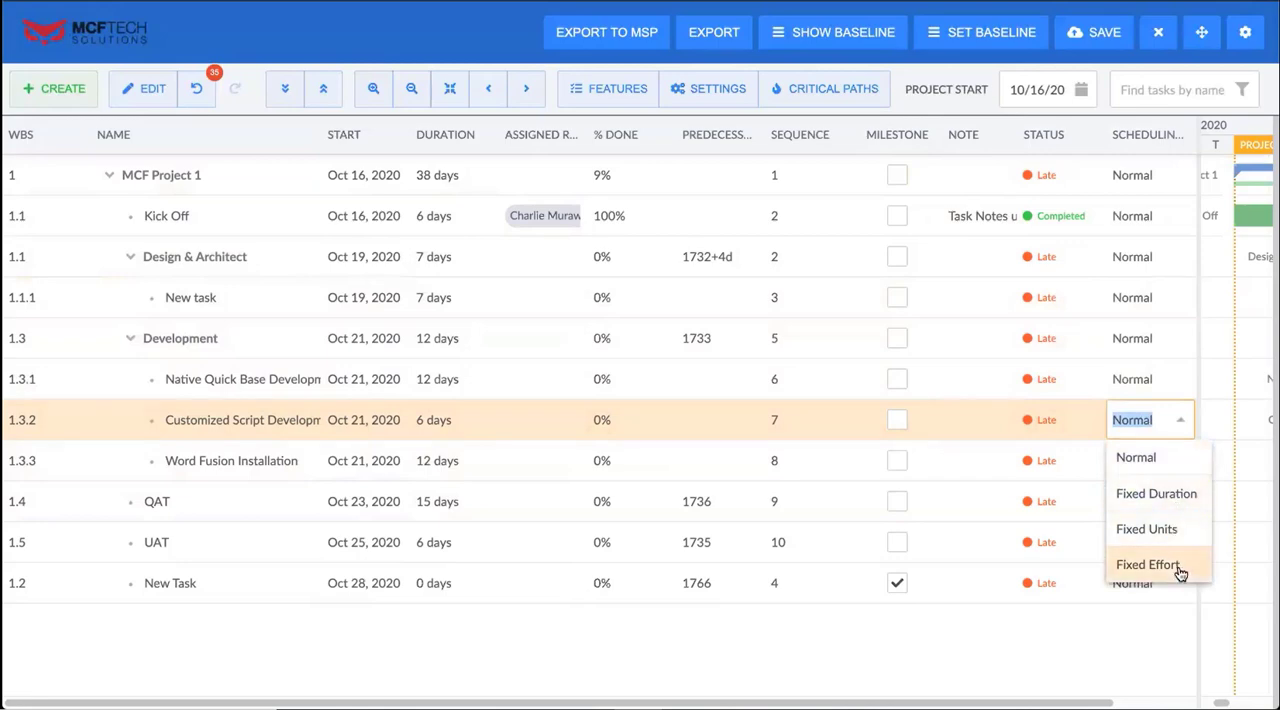
{"action": "left_click", "coordinate": [1170, 494]}
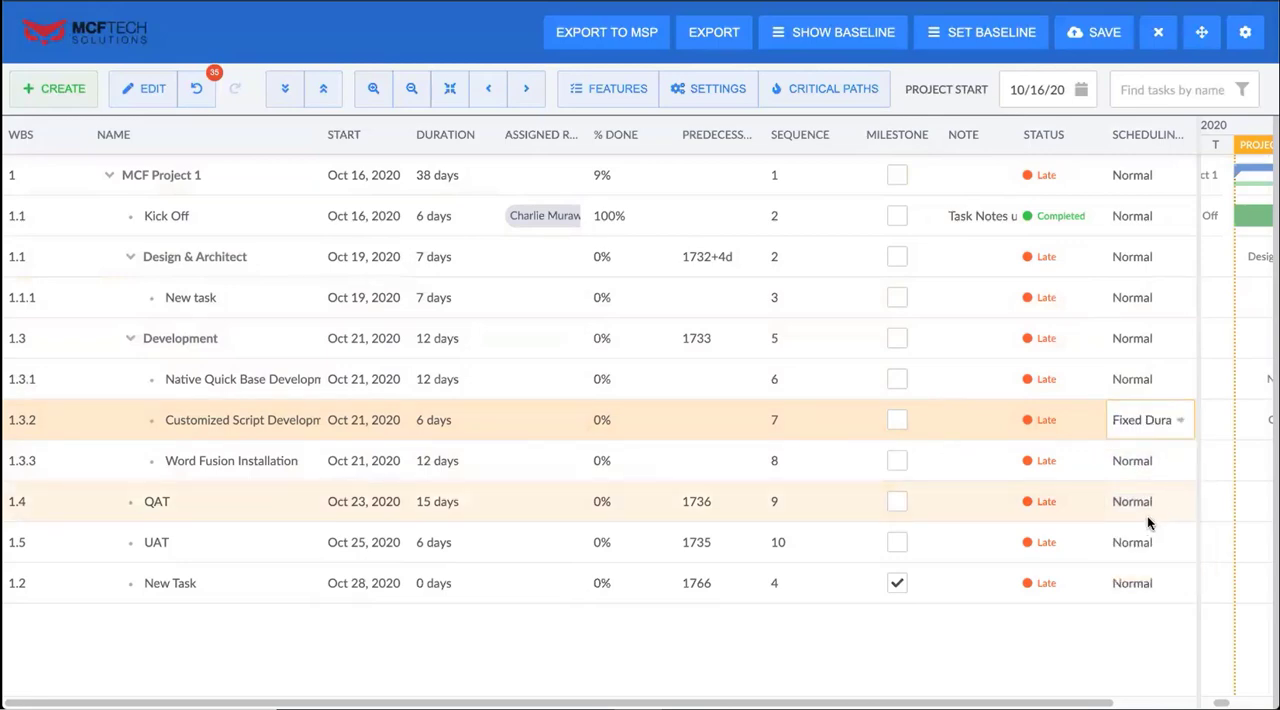
Sort the tasks by Scheduling Mode in ascending order and hide the Assigned Resources, % Done, Predecessors and Sequence columns
{"action": "left_click", "coordinate": [1140, 136]}
{"action": "right_click", "coordinate": [1133, 141]}
{"action": "mouse_move", "coordinate": [1170, 189]}
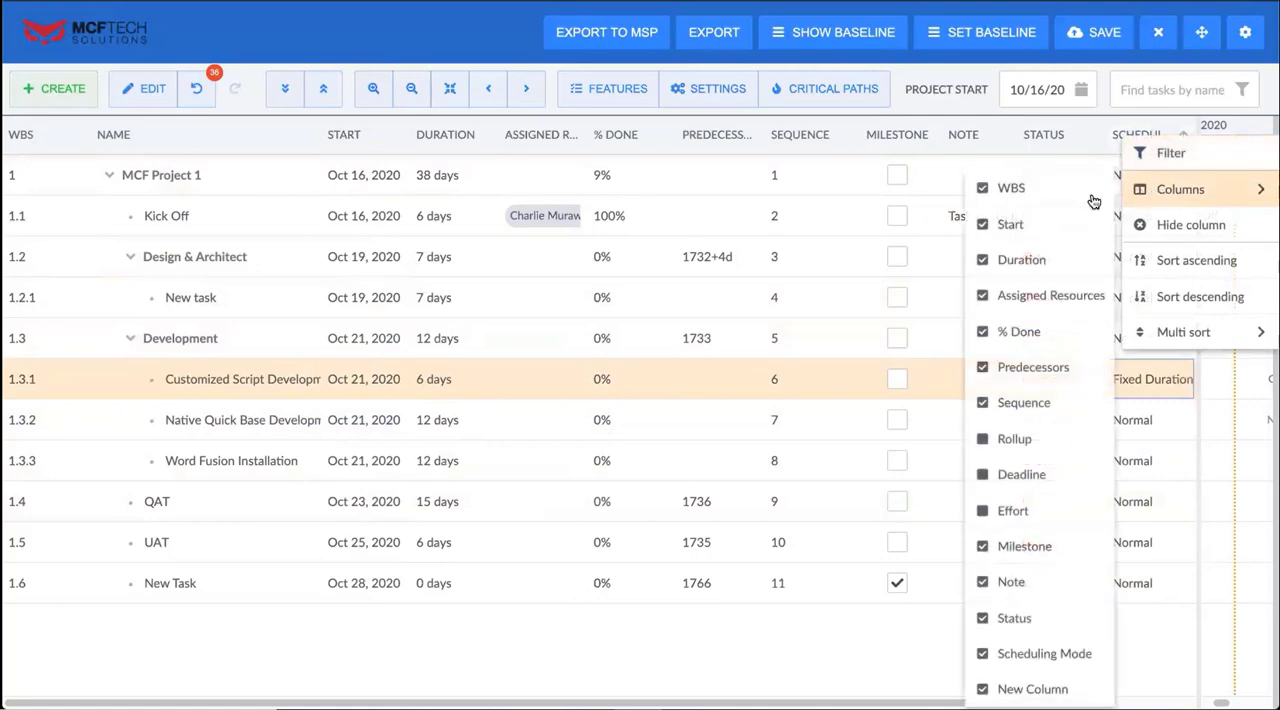
{"action": "left_click", "coordinate": [982, 296]}
{"action": "left_click", "coordinate": [982, 331]}
Add a Total Slack column to the task grid
{"action": "left_click", "coordinate": [923, 134]}
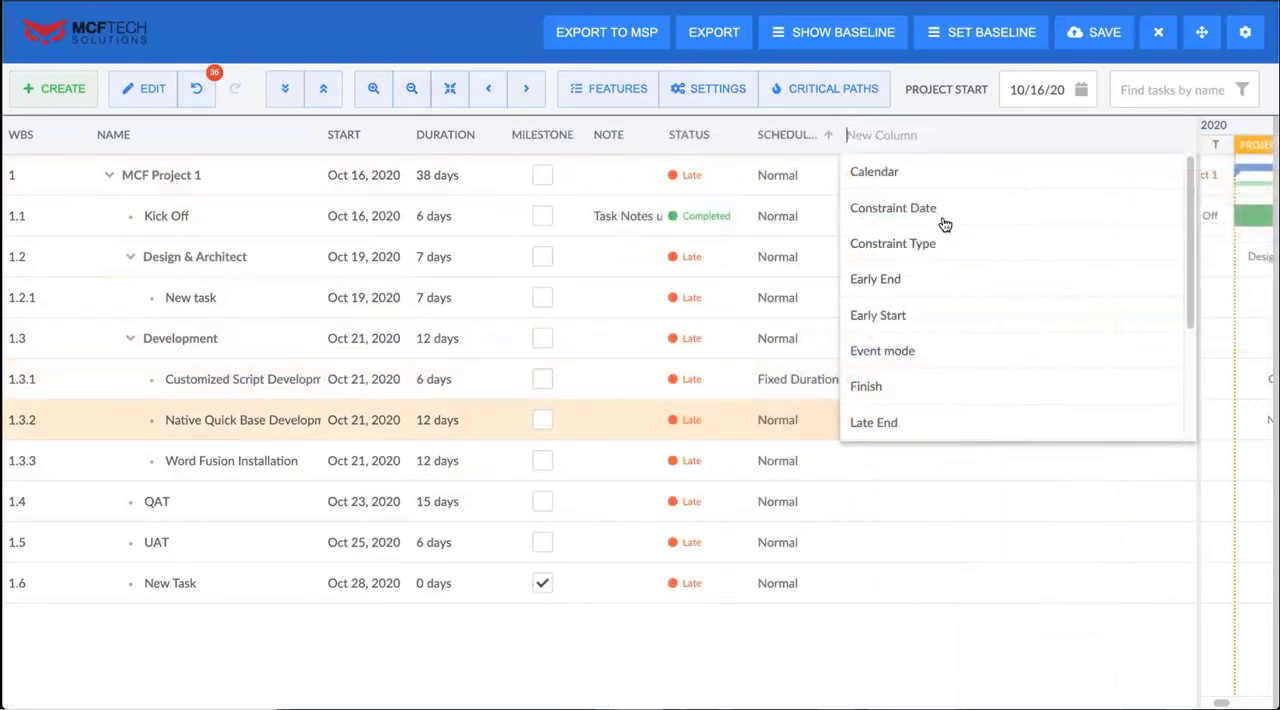
{"action": "scroll", "coordinate": [970, 360], "scroll_direction": "down", "scroll_amount": 3}
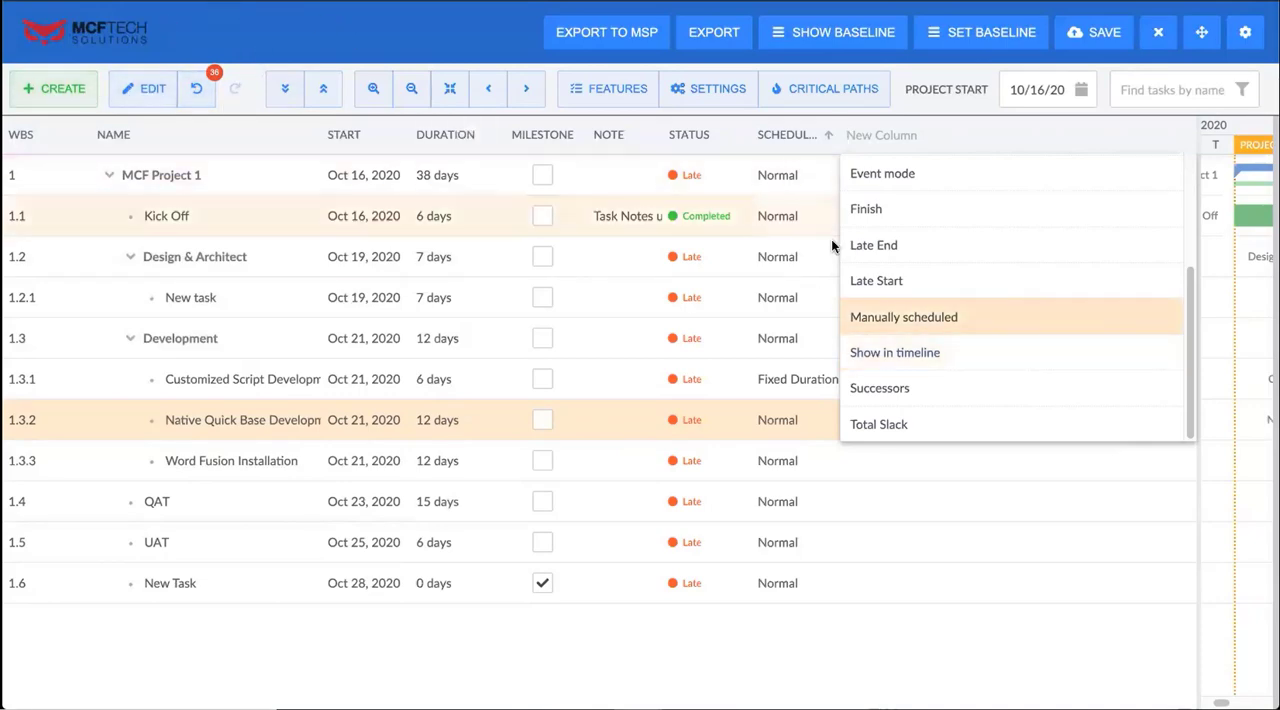
{"action": "left_click", "coordinate": [948, 434]}
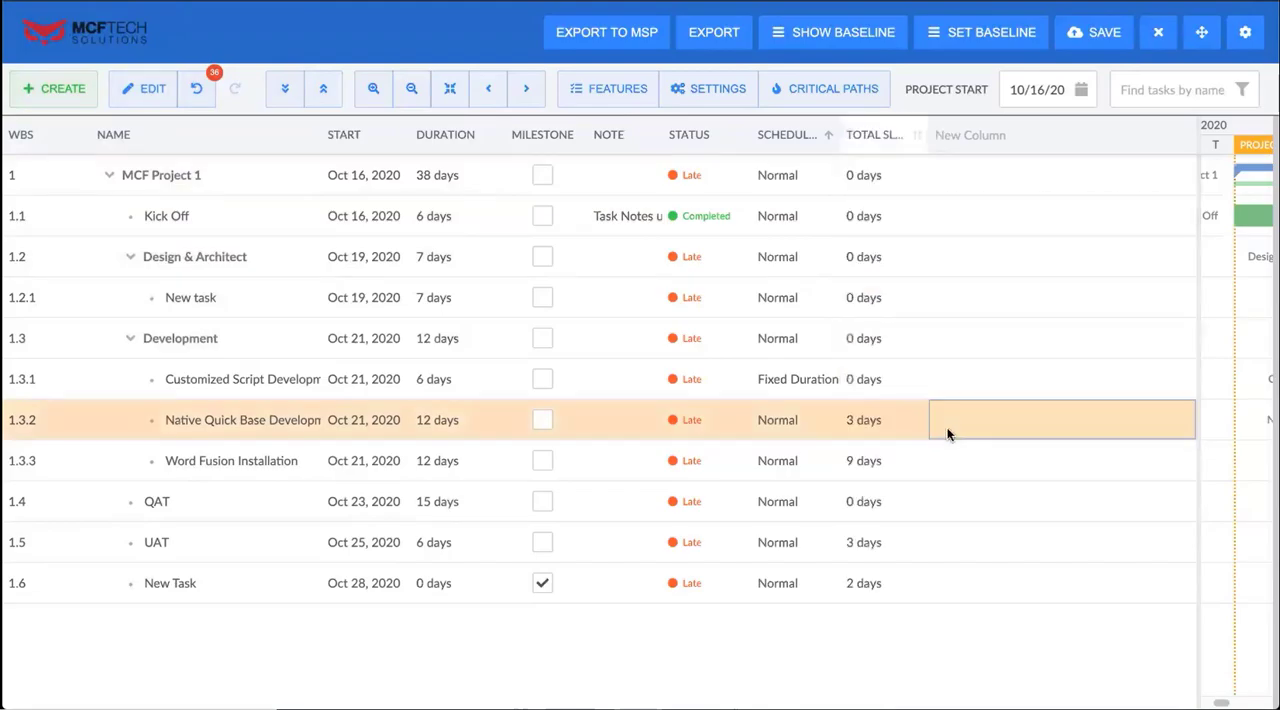